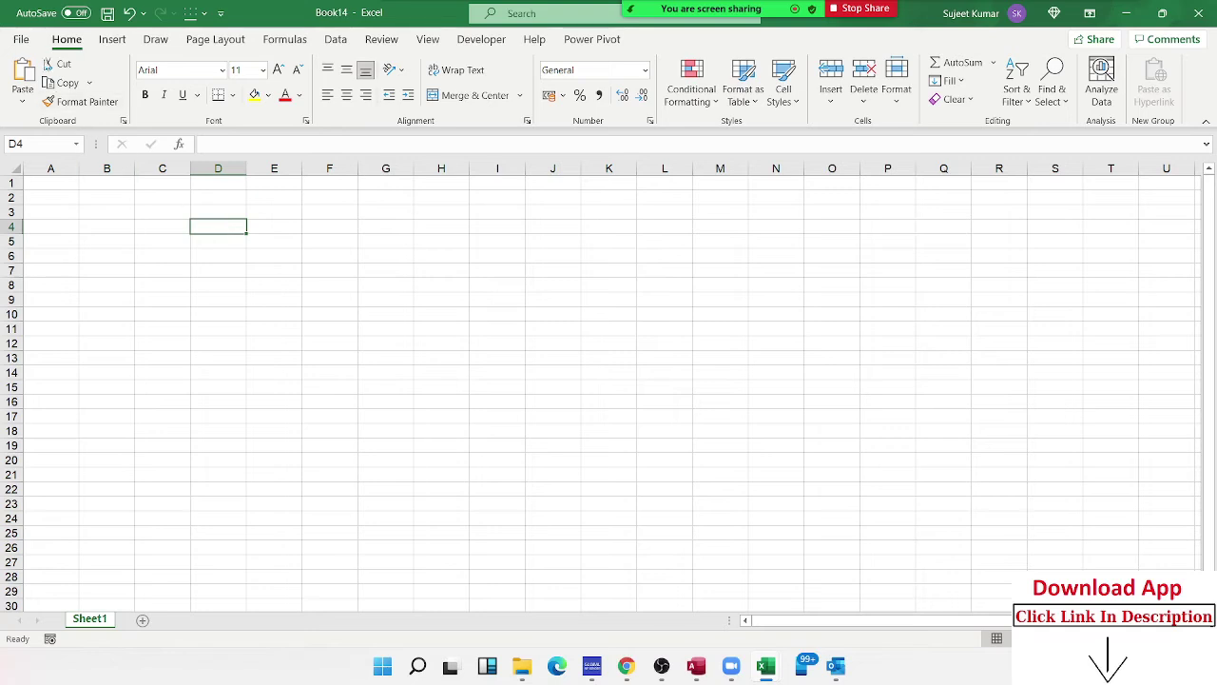
Open the File backstage New page to view the workbook template gallery
left_click(22, 41)
left_click(55, 122)
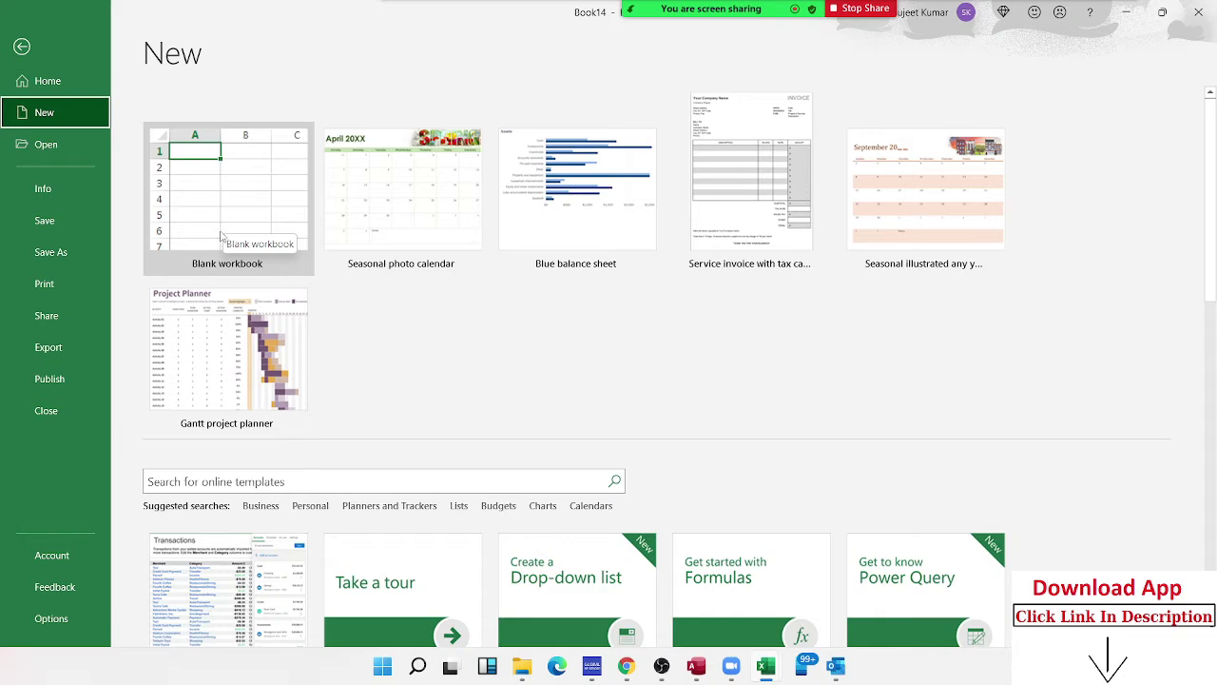
Search the online templates for 'sheet'
scroll(222, 238, "down", 4)
scroll(247, 247, "up", 1)
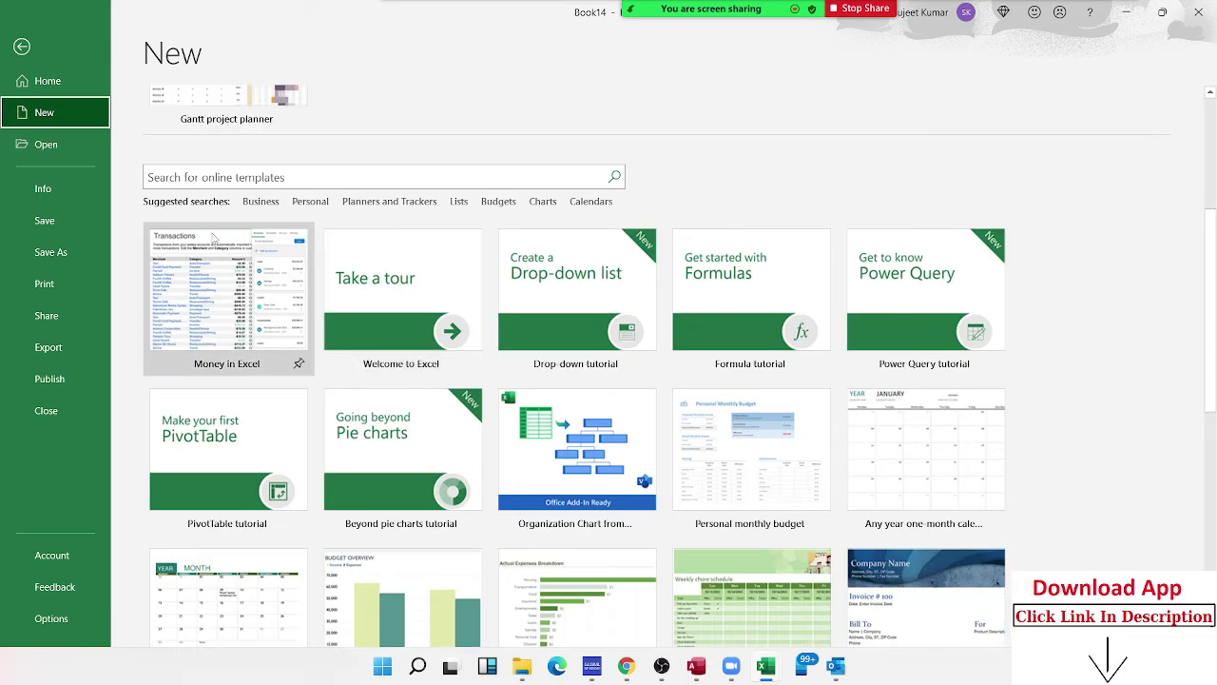
left_click(183, 176)
type("sh")
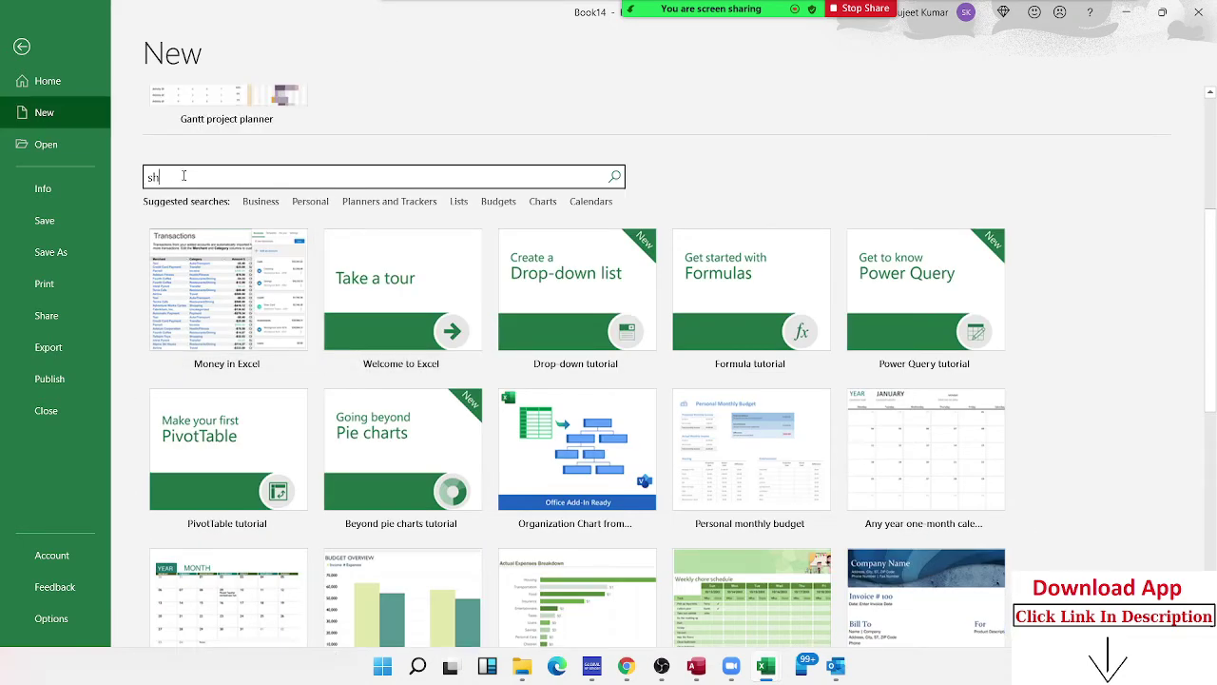
type("eet")
key("Return")
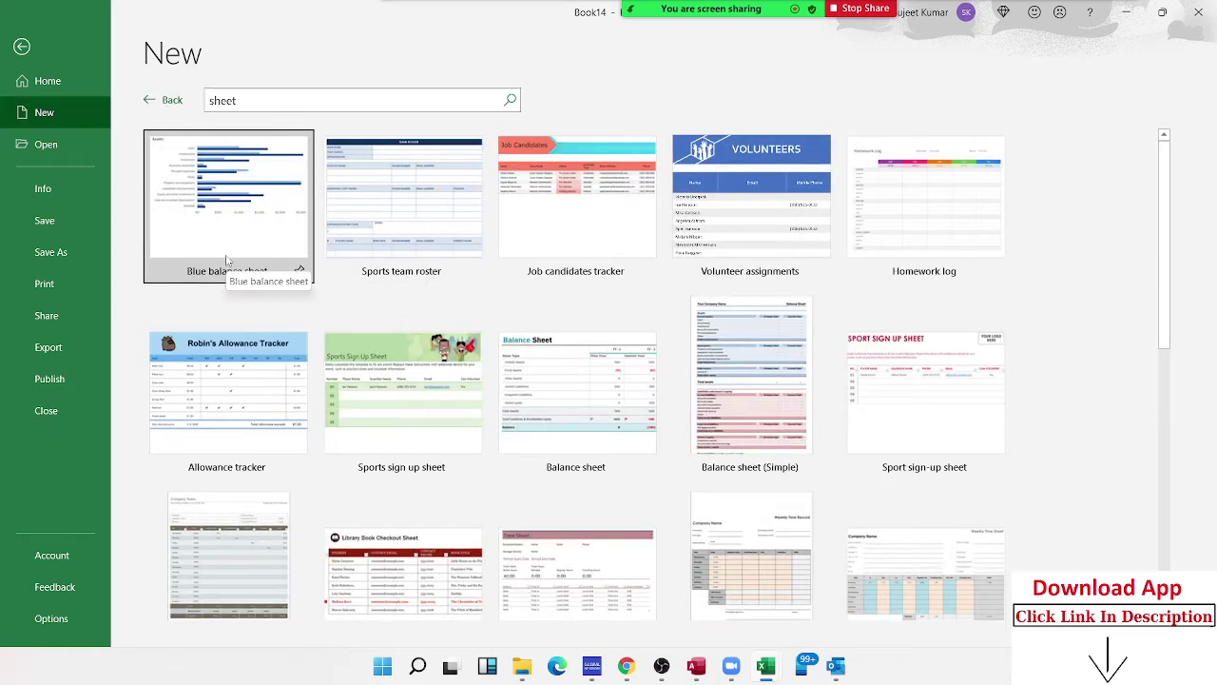
Go back to the main templates page and rerun the 'sheet' search, listing Blue balance sheet and Allowance tracker
scroll(226, 260, "down", 3)
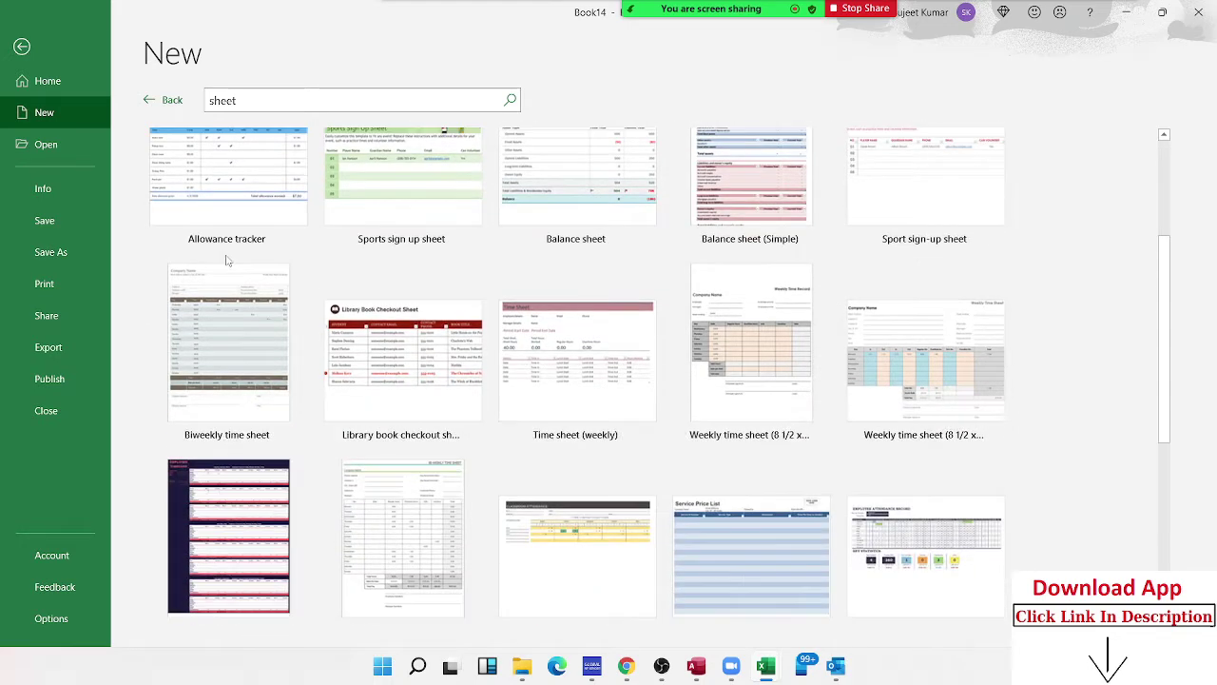
scroll(224, 242, "up", 3)
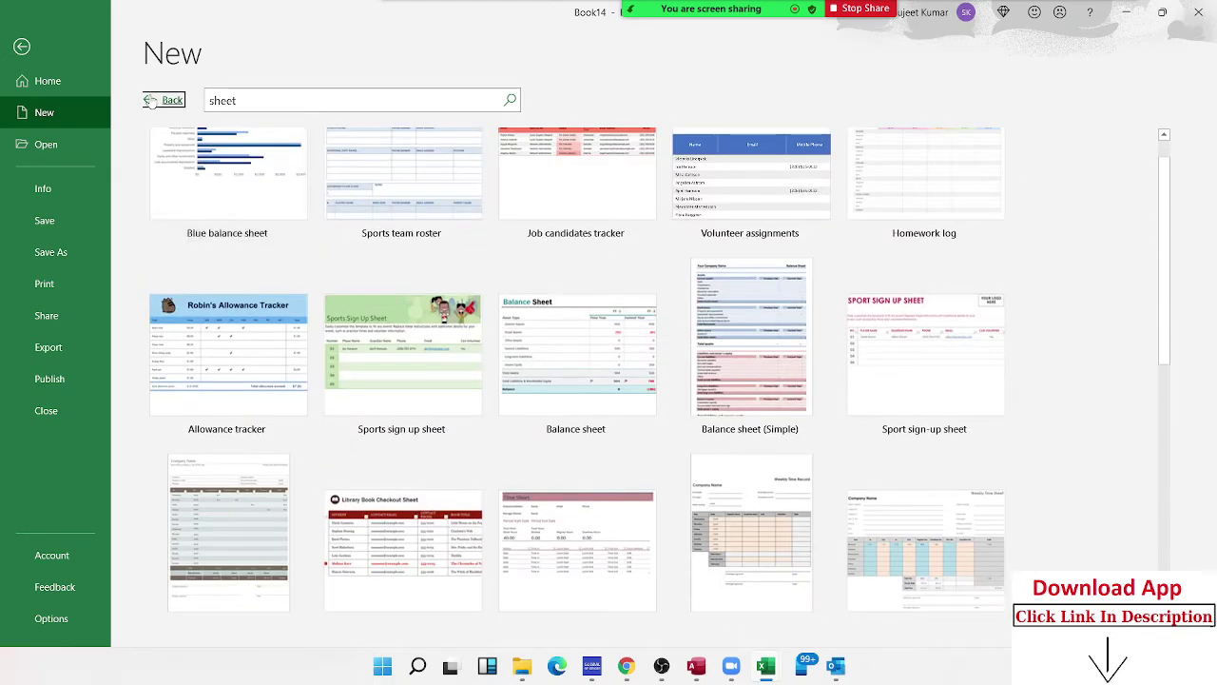
left_click(158, 100)
left_click(168, 482)
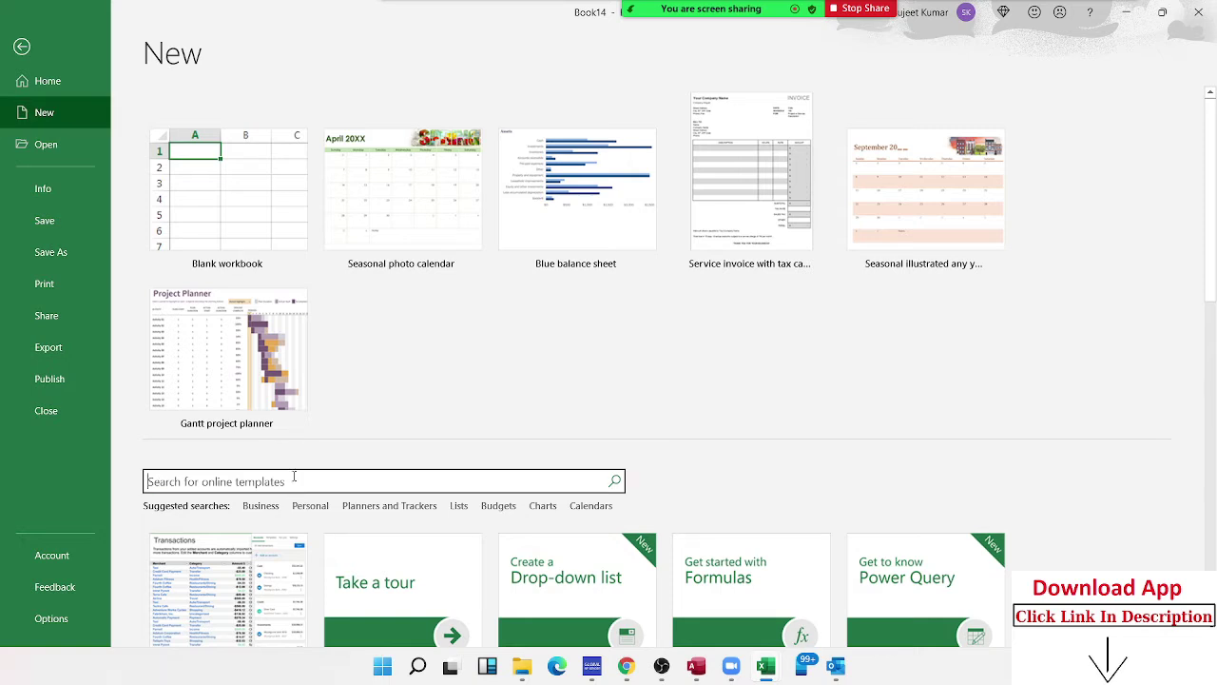
scroll(294, 476, "down", 1)
left_click(279, 443)
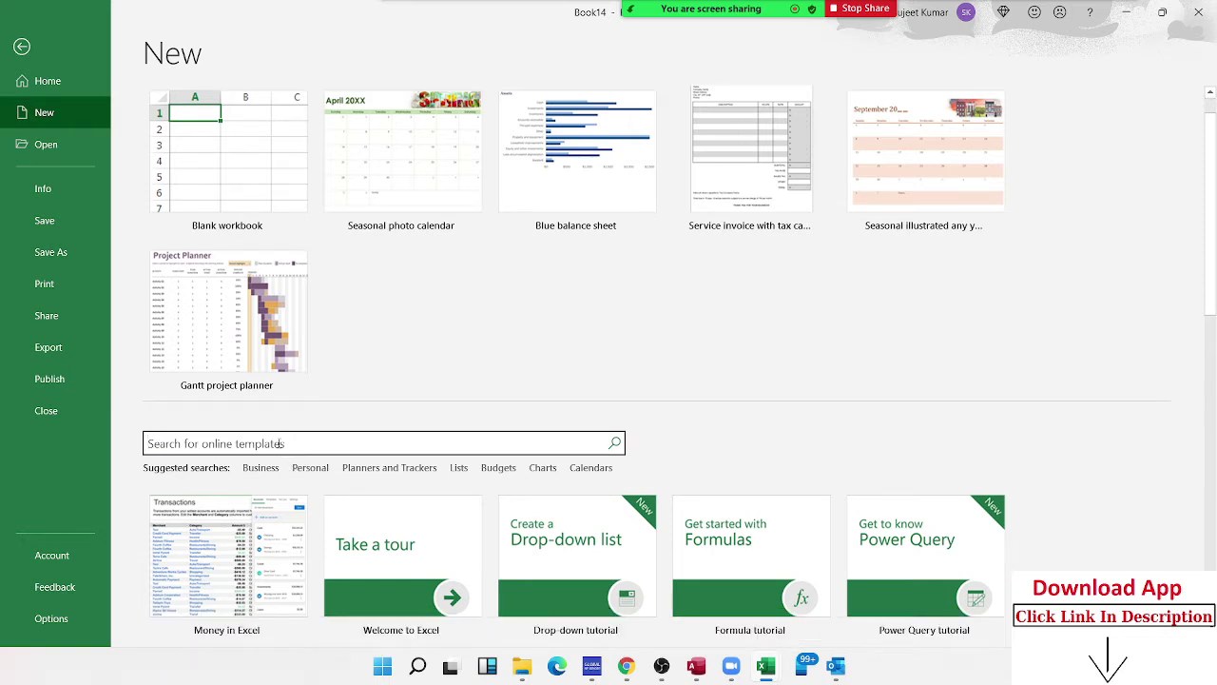
left_click(279, 443)
type("sheet")
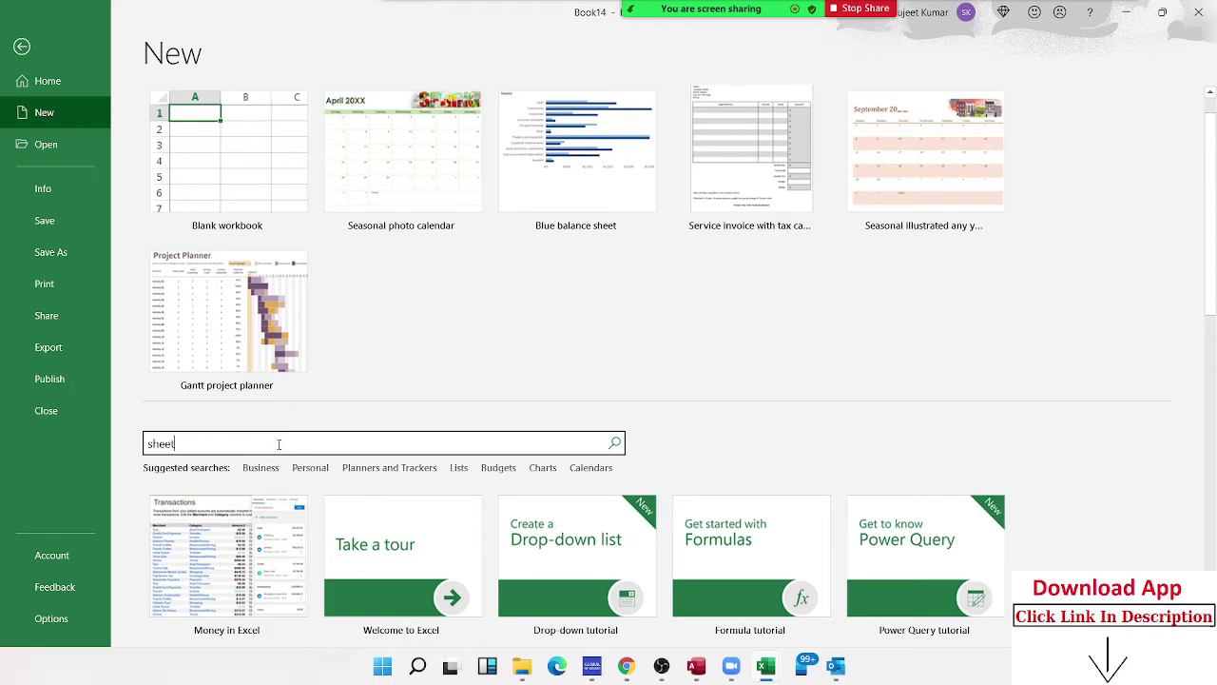
key("Return")
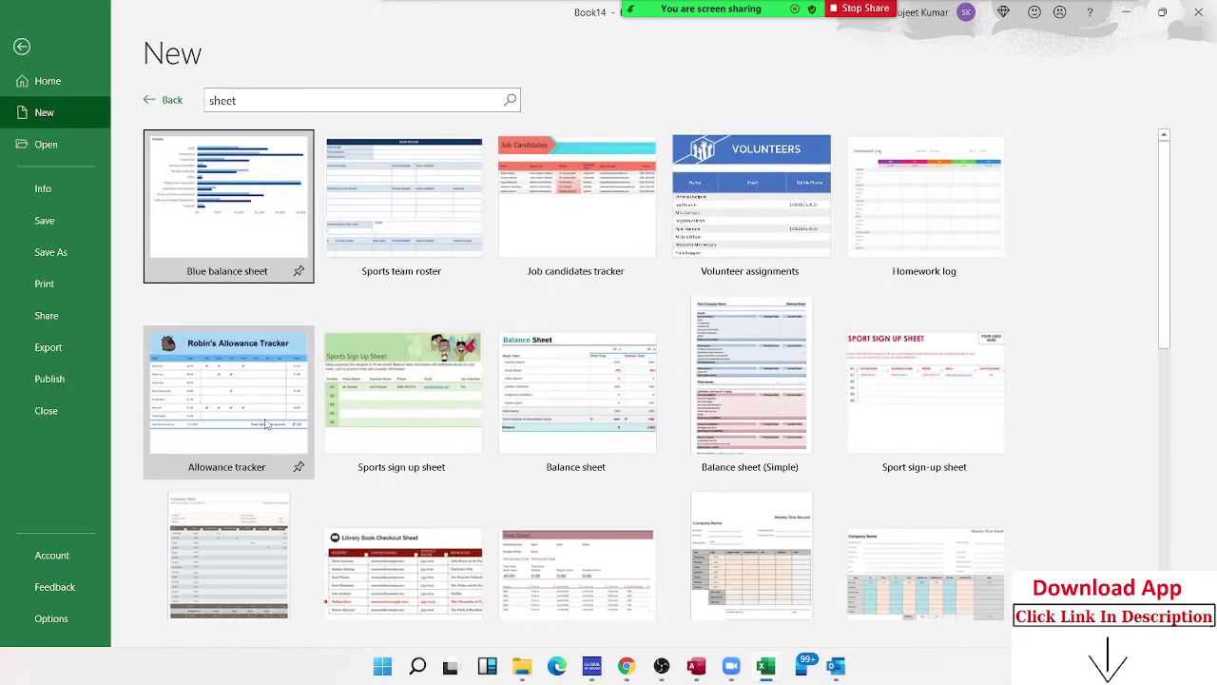
Create a workbook from Blue balance sheet and browse its Assets and Liabilities sheets
left_click(214, 236)
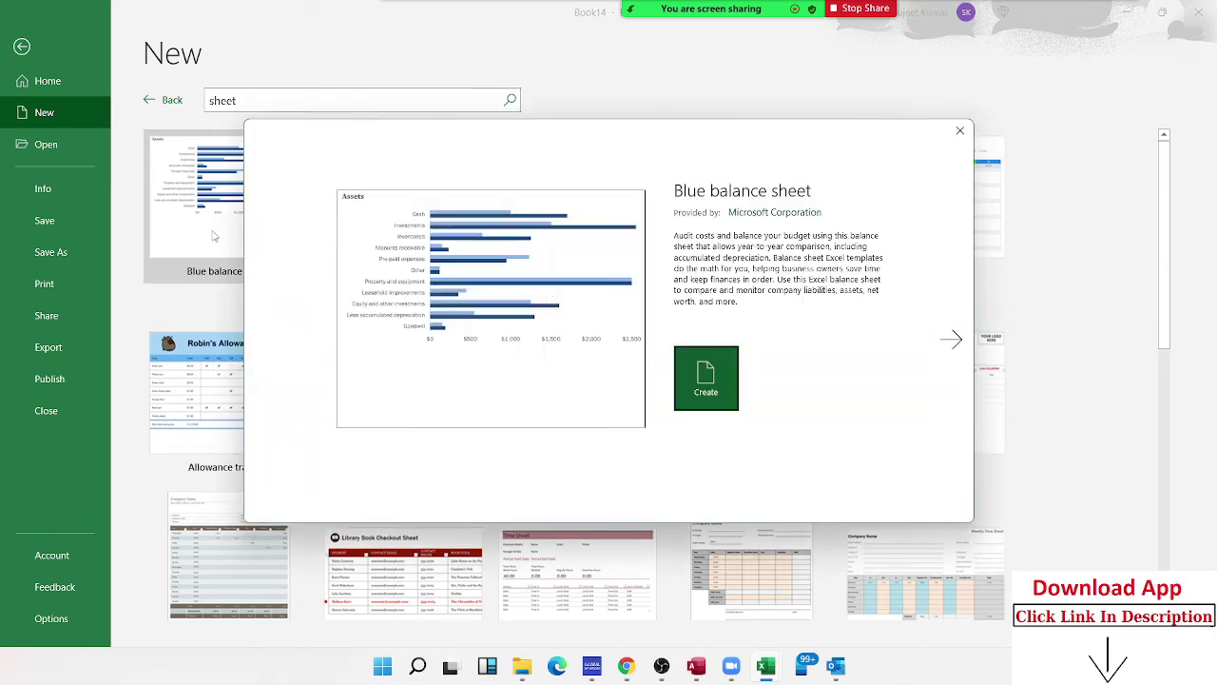
left_click(725, 387)
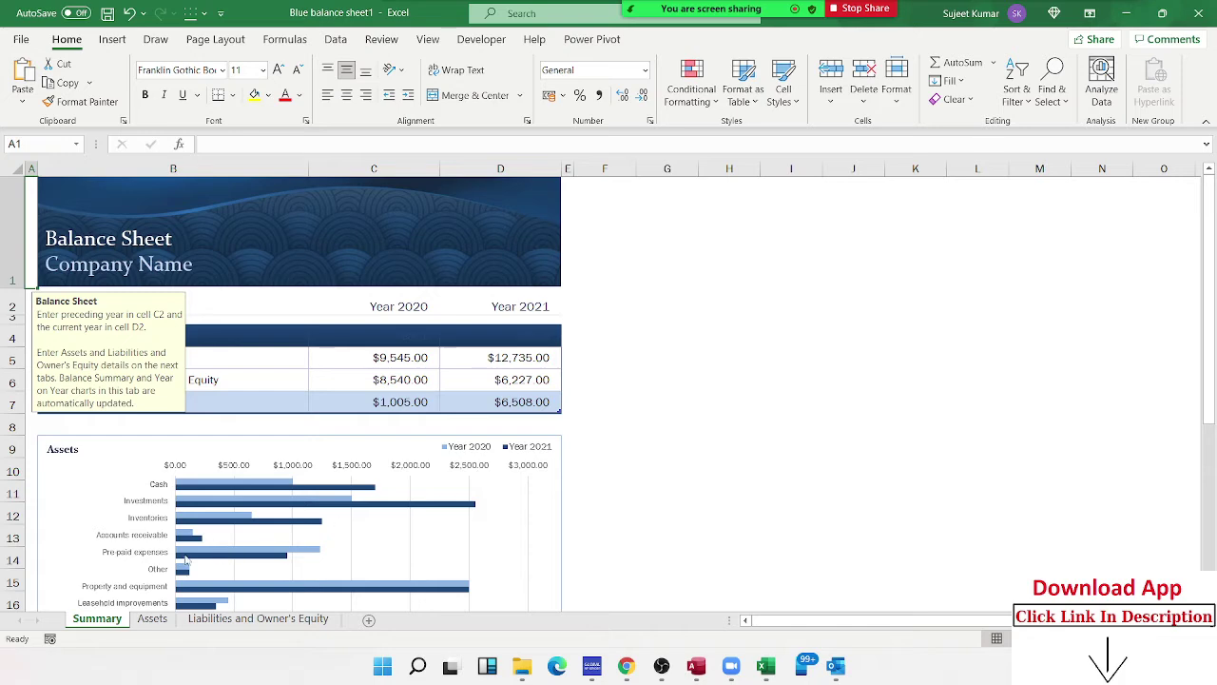
scroll(152, 539, "down", 4)
left_click(153, 619)
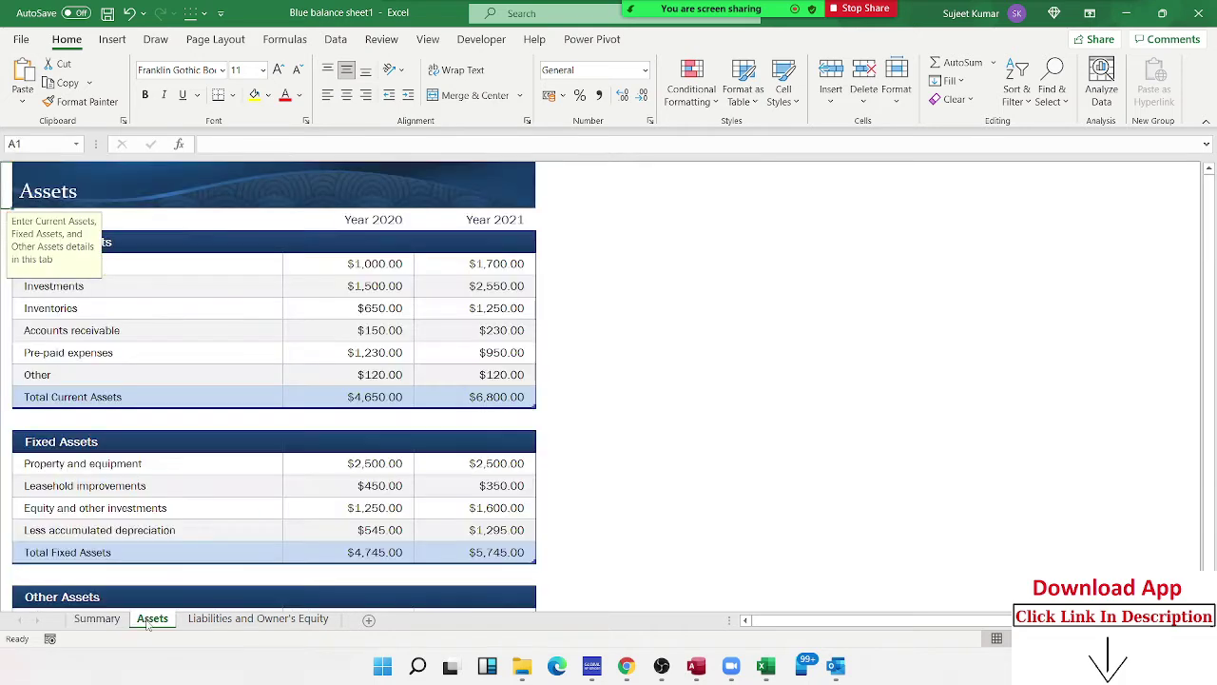
left_click(219, 620)
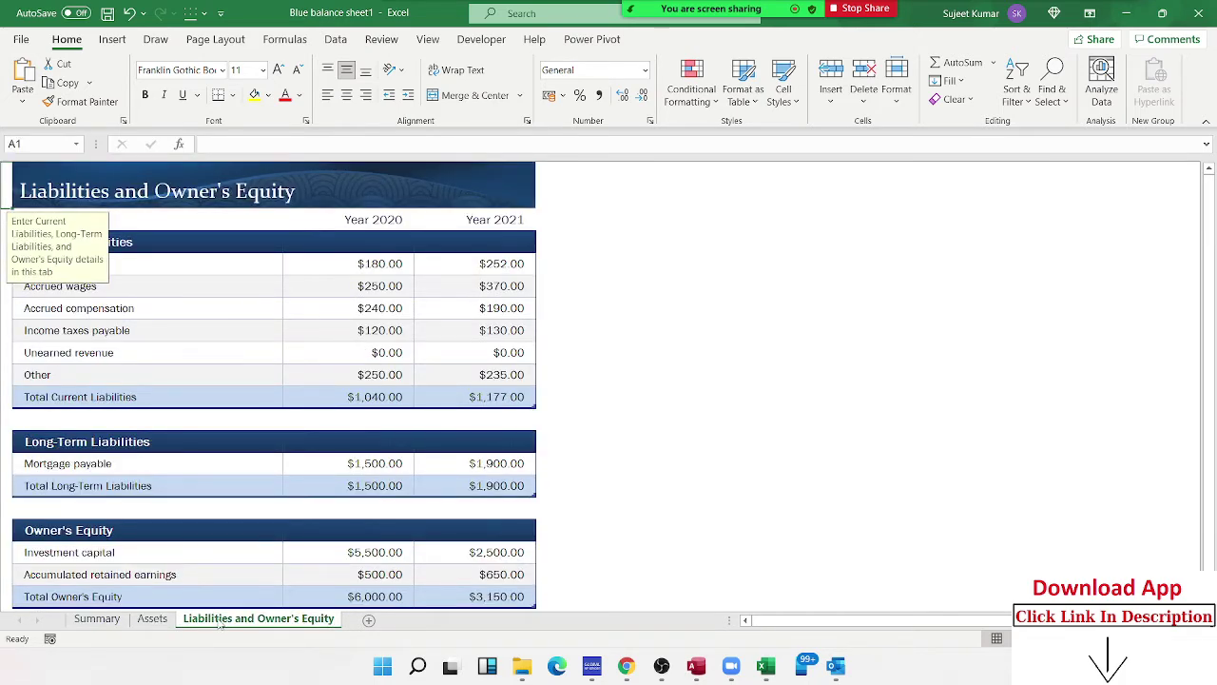
scroll(561, 368, "down", 4)
scroll(561, 368, "up", 3)
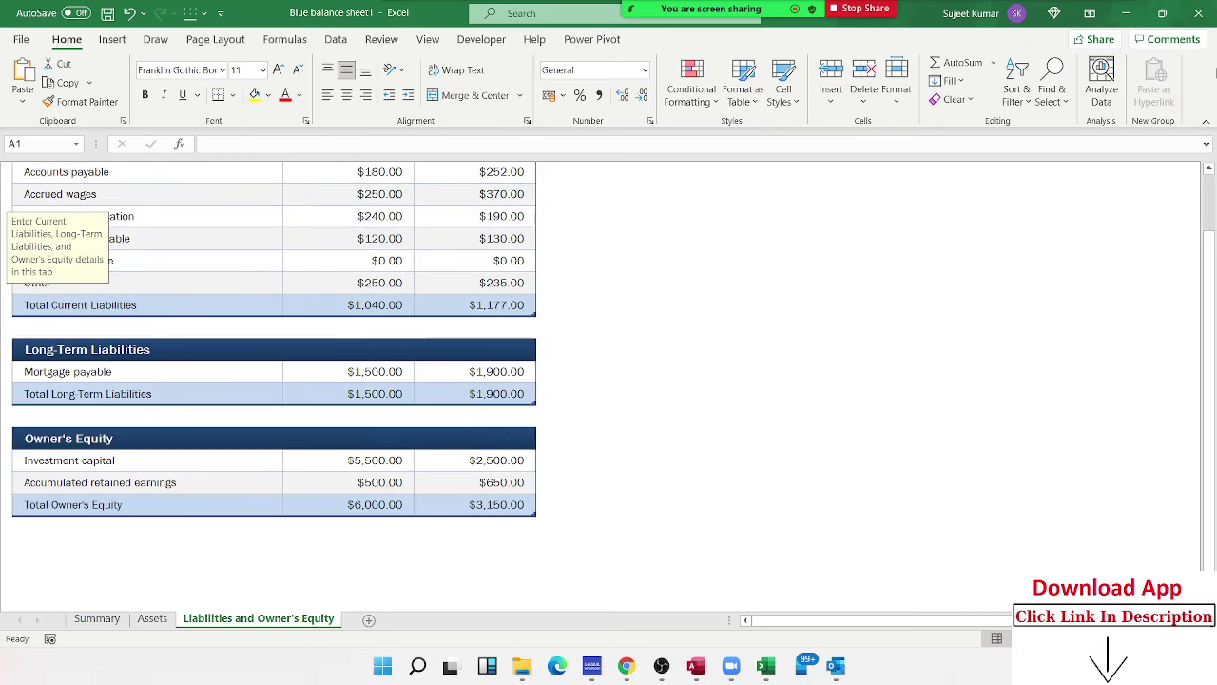
Close the balance sheet without saving, then bring back Book1 maximized at its File start page
left_click(1200, 13)
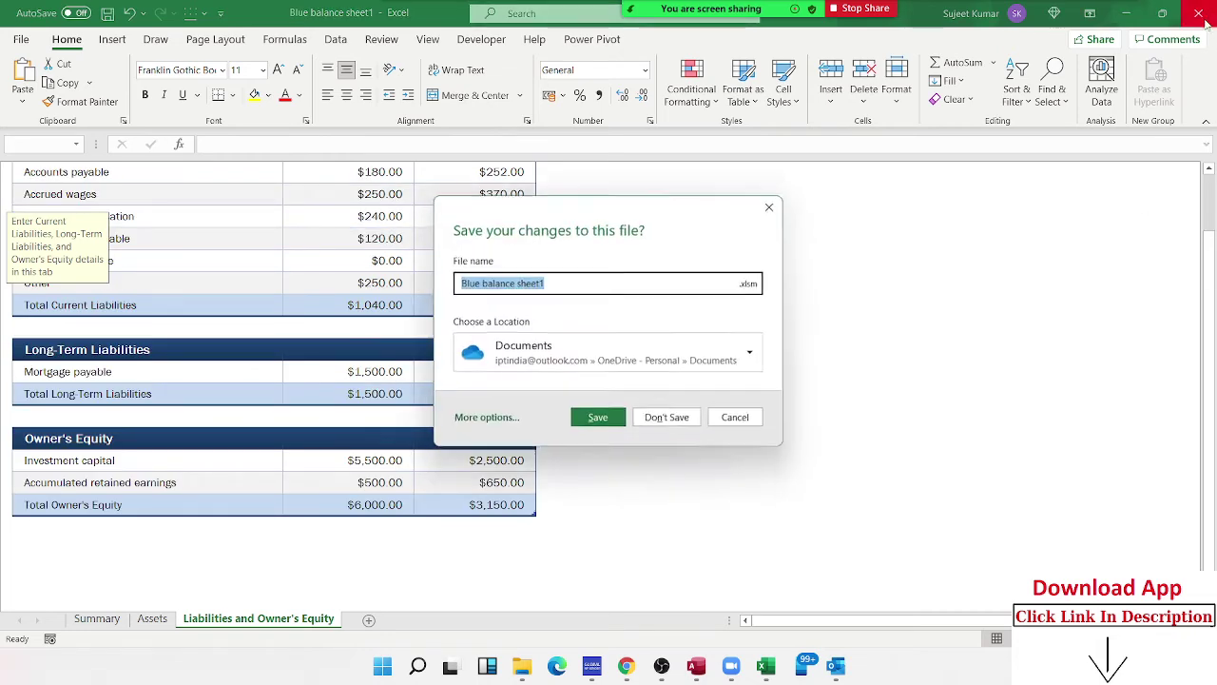
left_click(667, 417)
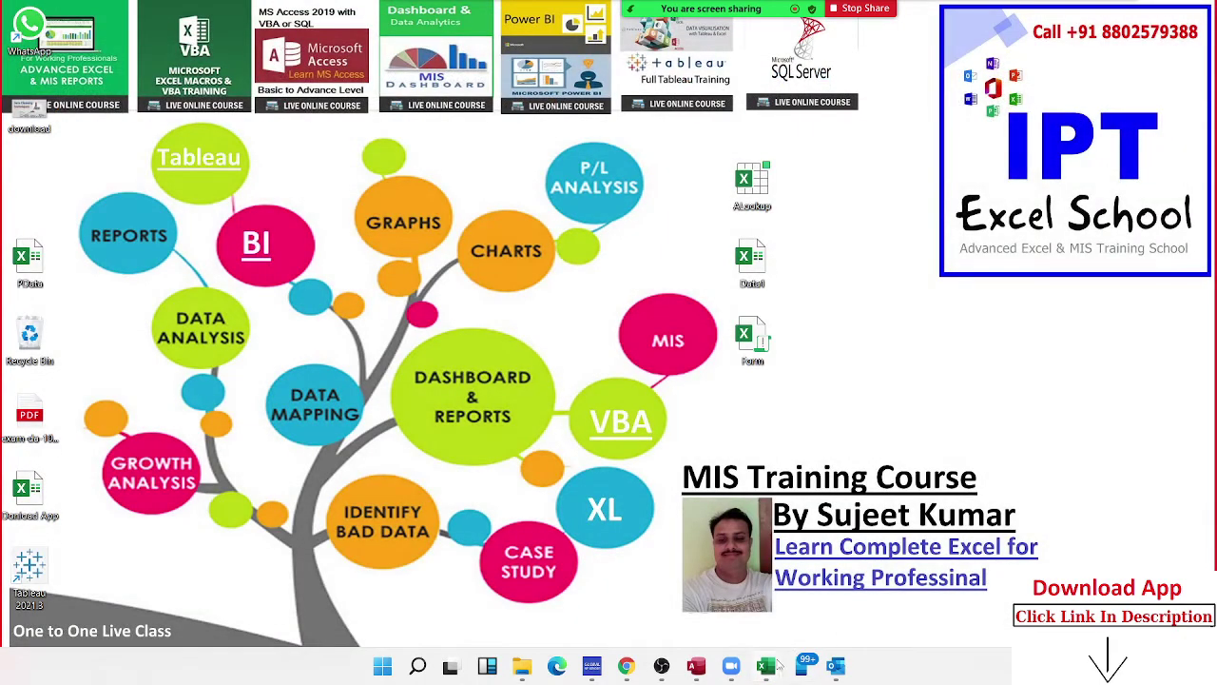
mouse_move(766, 666)
left_click(751, 609)
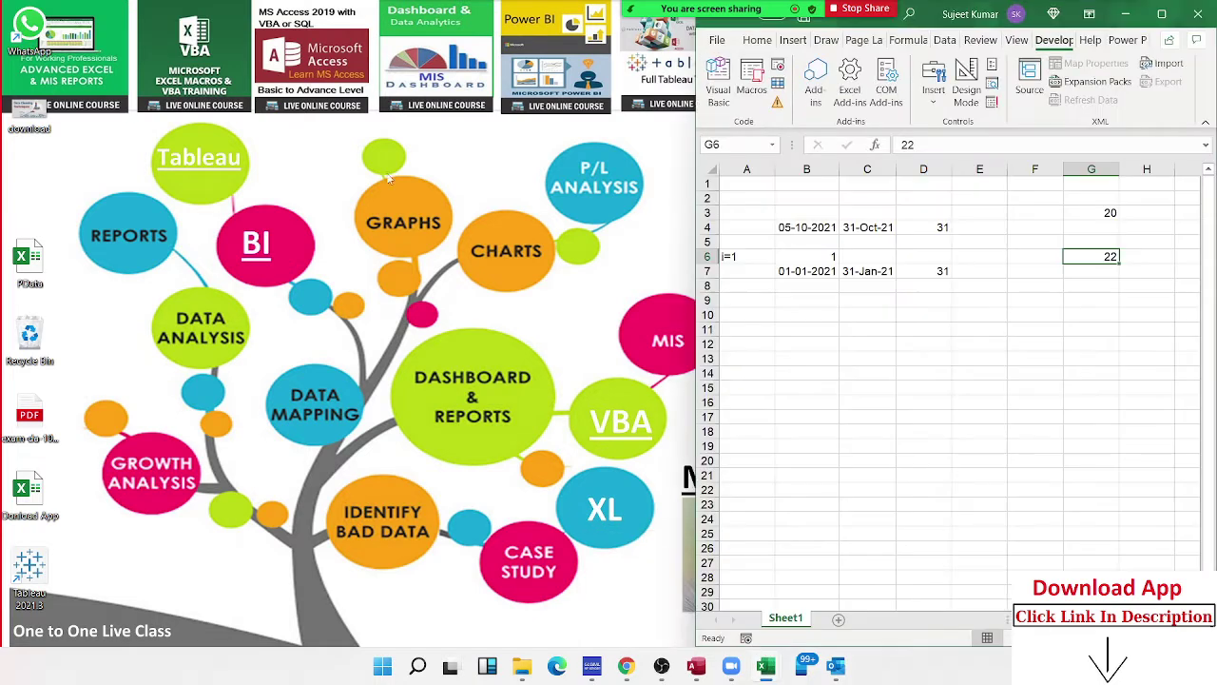
left_click(1160, 13)
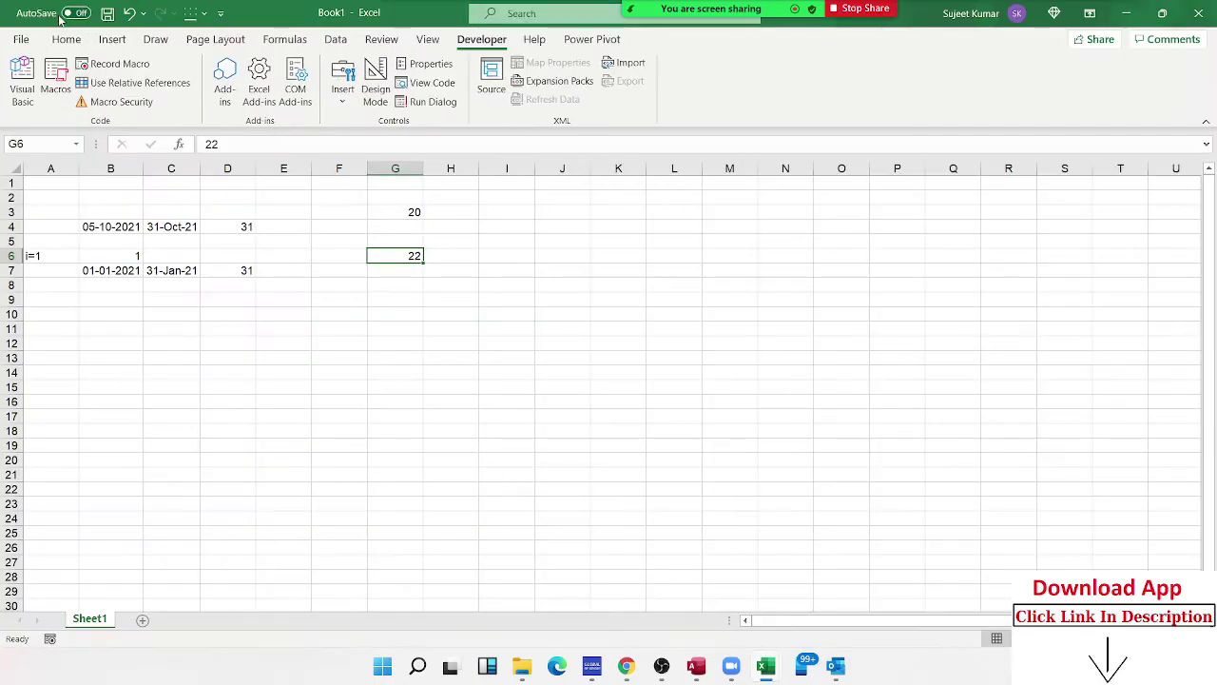
left_click(21, 40)
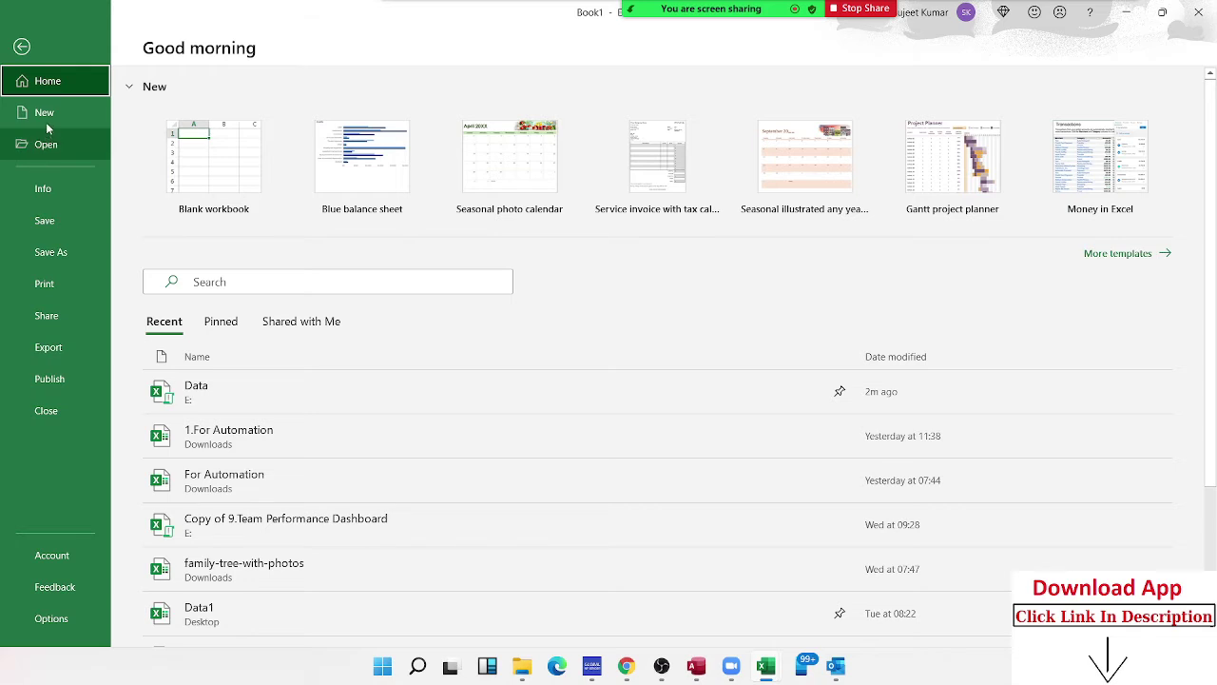
Search the online templates for 'bill' from the New page
left_click(46, 115)
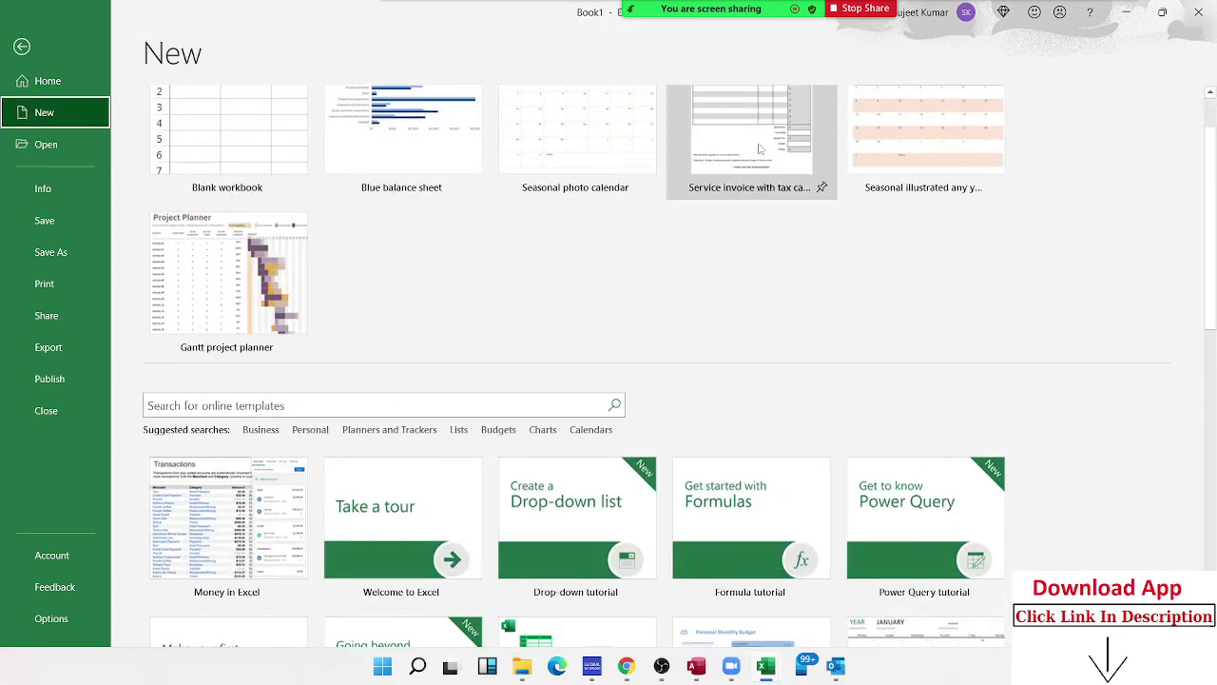
mouse_move(751, 181)
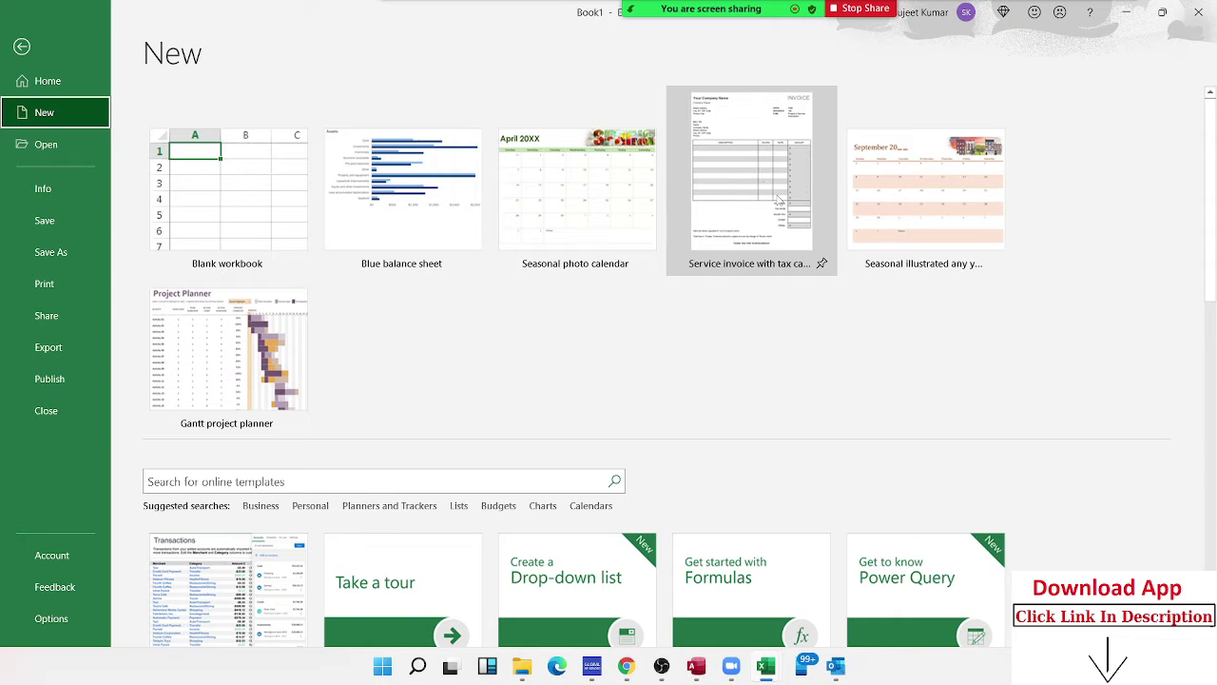
scroll(466, 397, "down", 3)
scroll(468, 392, "down", 2)
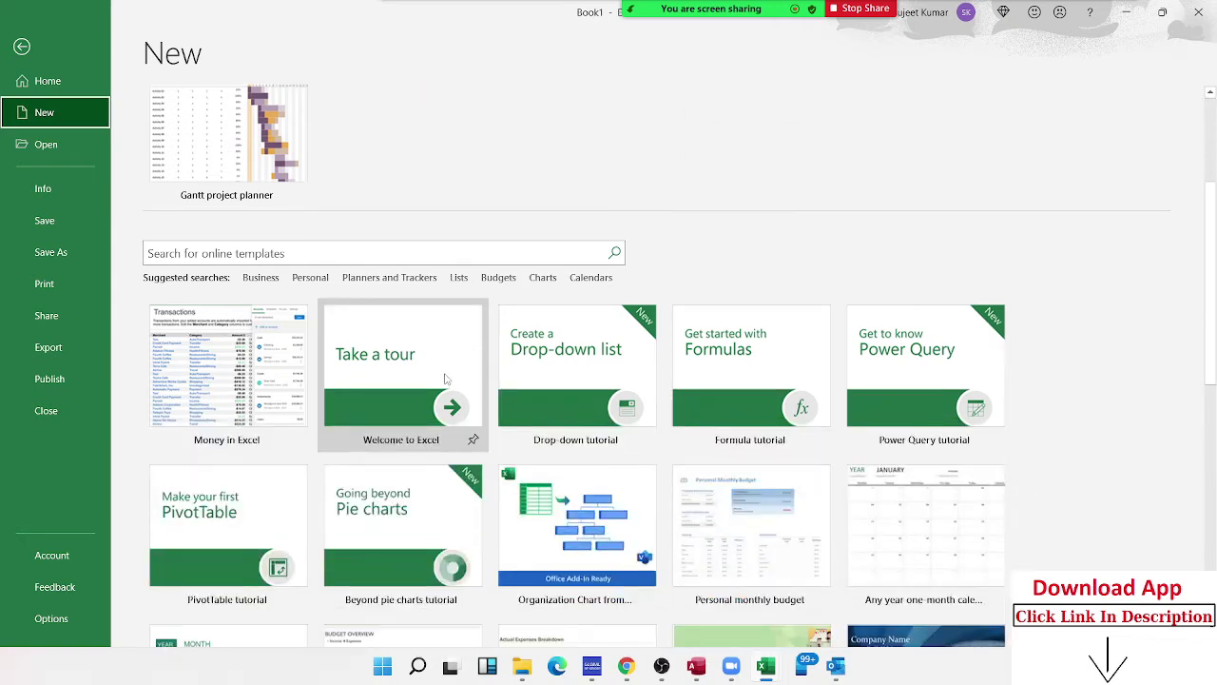
scroll(468, 393, "down", 1)
left_click(371, 219)
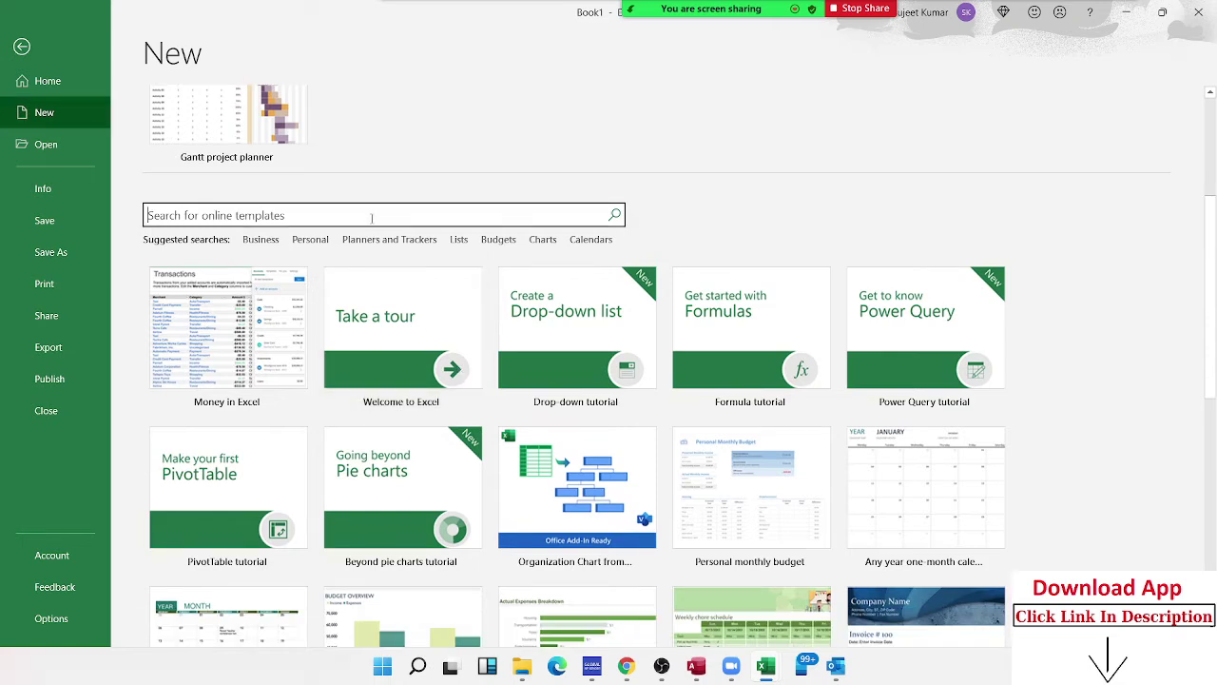
type("bill")
key("Return")
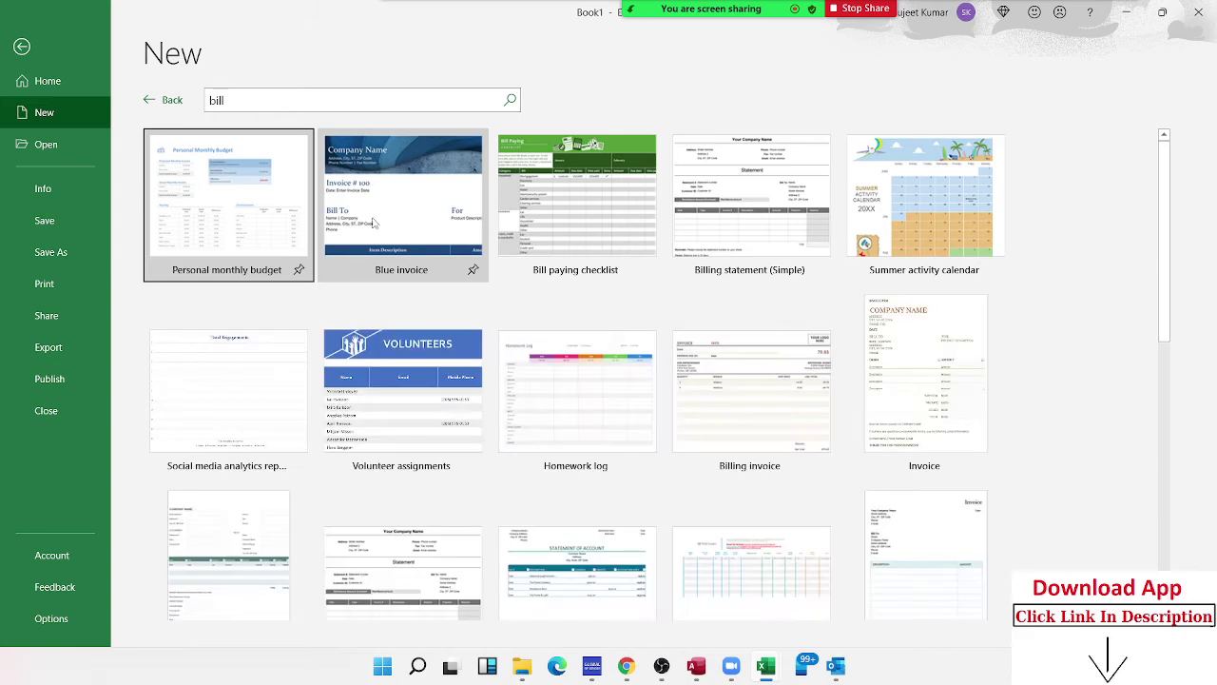
Scroll through the 'bill' results to locate Invoice that calculates total
scroll(723, 381, "down", 3)
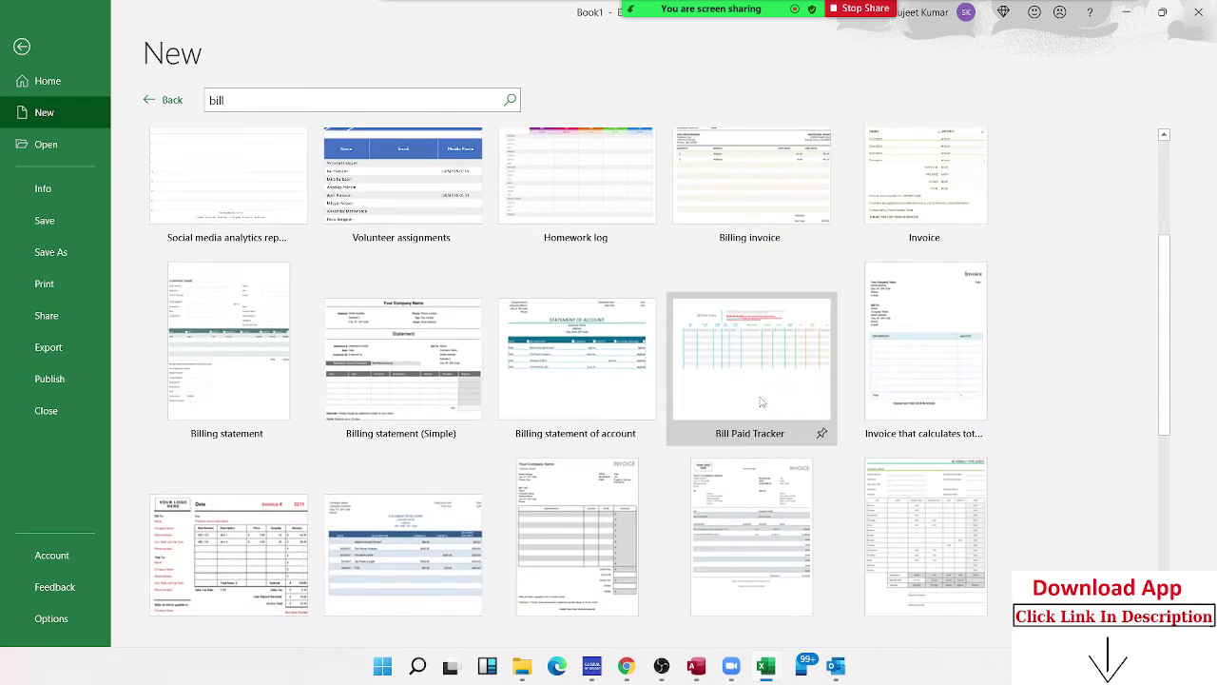
scroll(761, 402, "down", 1)
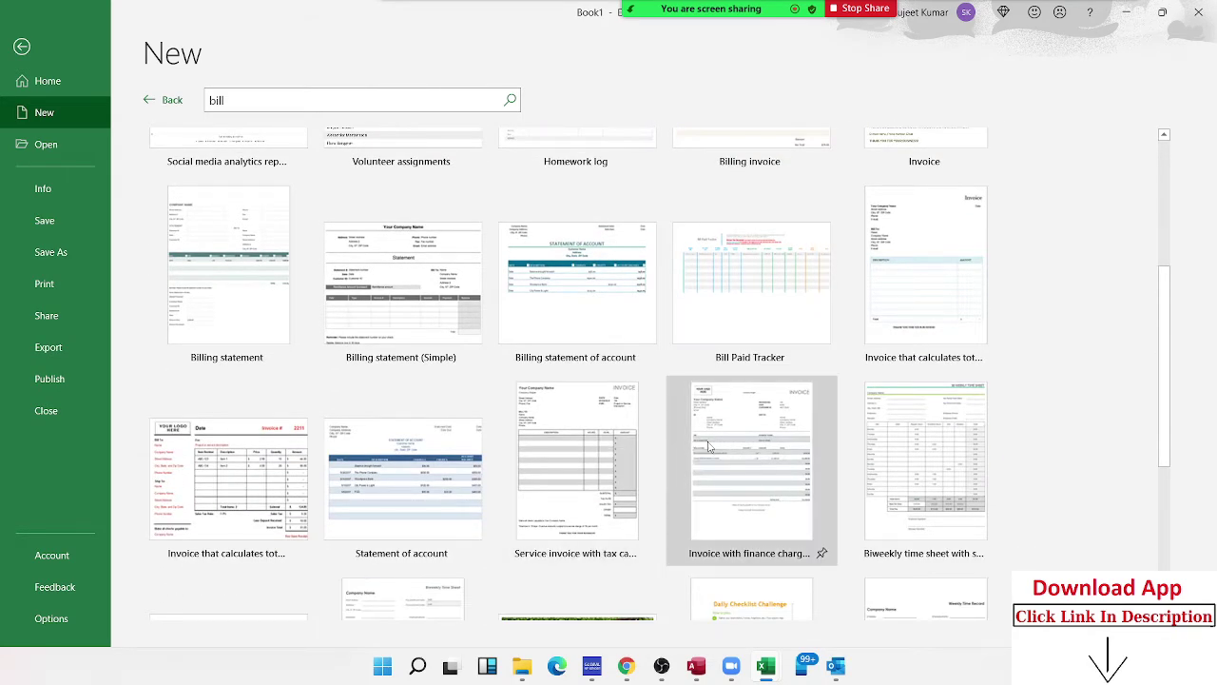
scroll(708, 446, "down", 1)
scroll(639, 440, "down", 1)
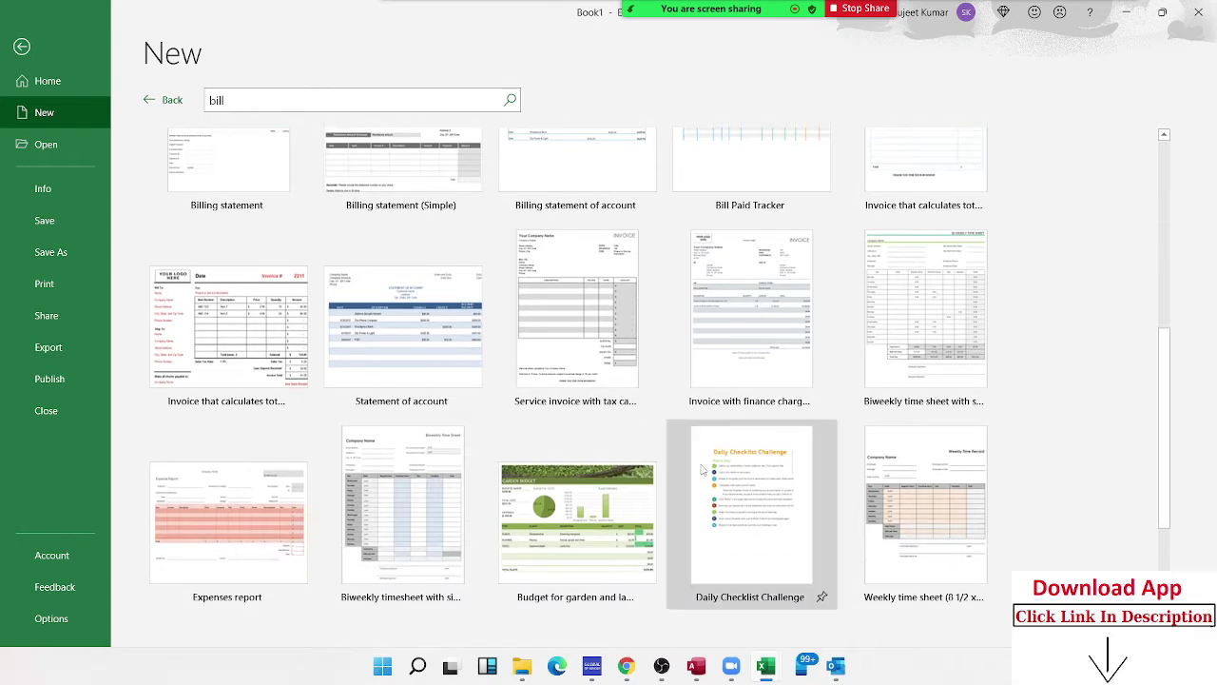
scroll(941, 523, "down", 1)
scroll(856, 475, "up", 1)
scroll(804, 444, "up", 1)
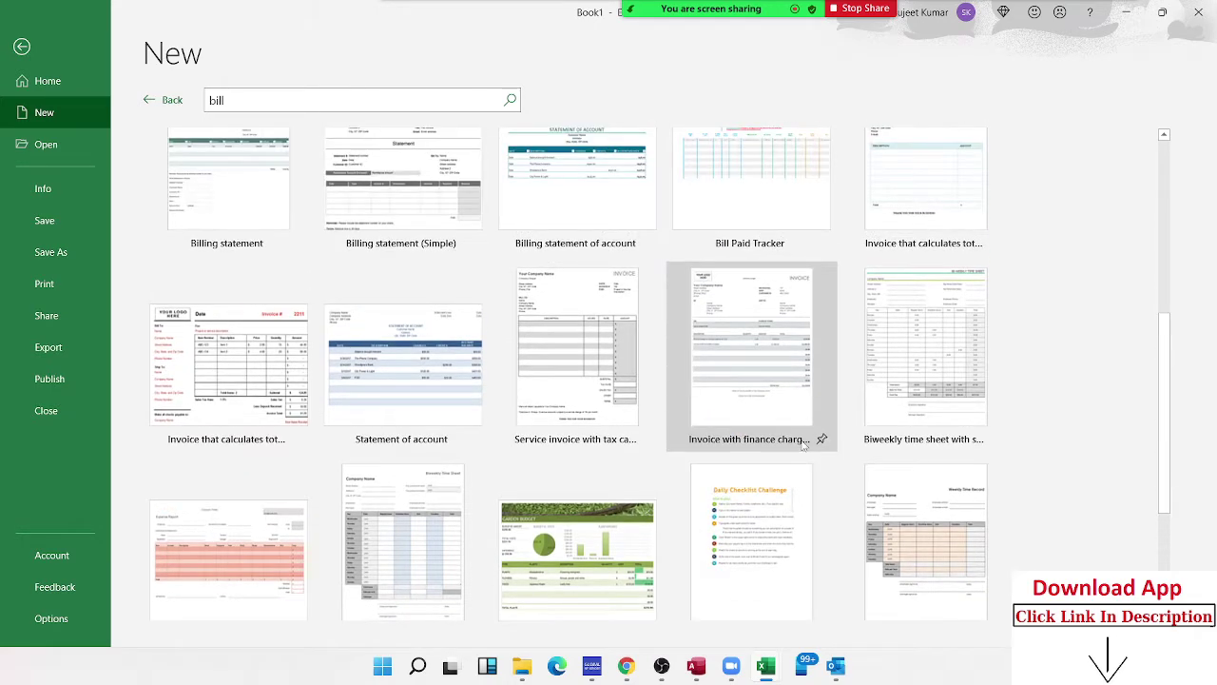
Create a workbook from Invoice that calculates total, inspect its cells and check its print preview
left_click(257, 347)
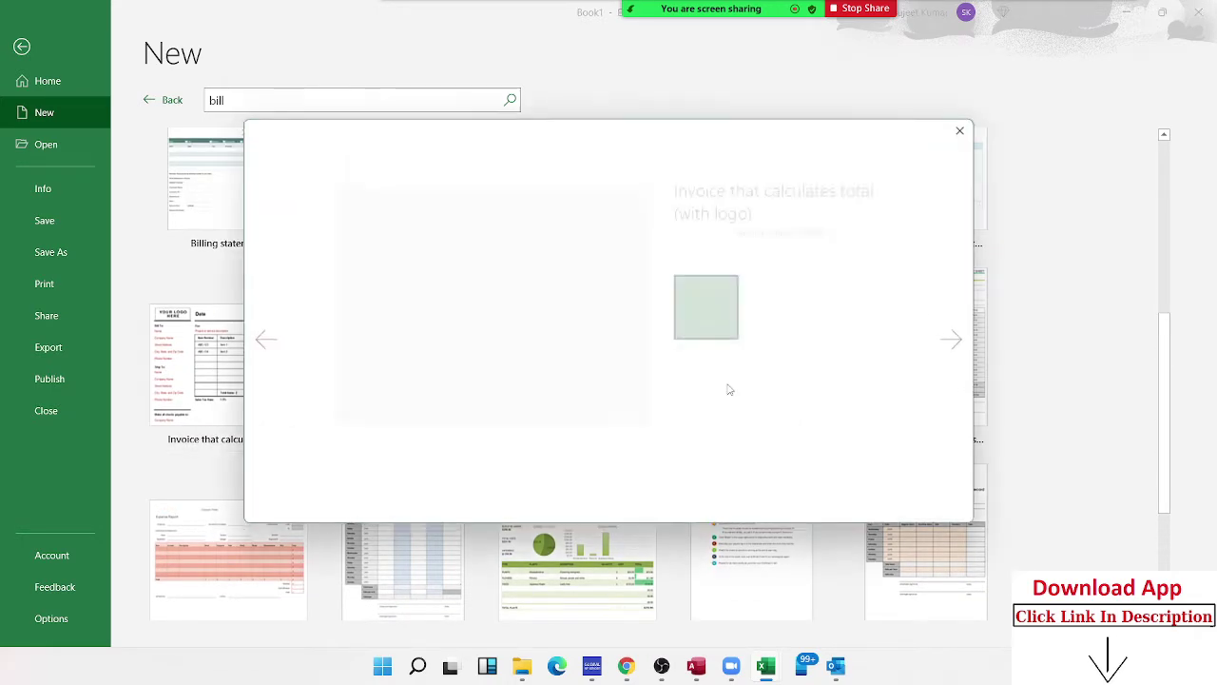
left_click(718, 380)
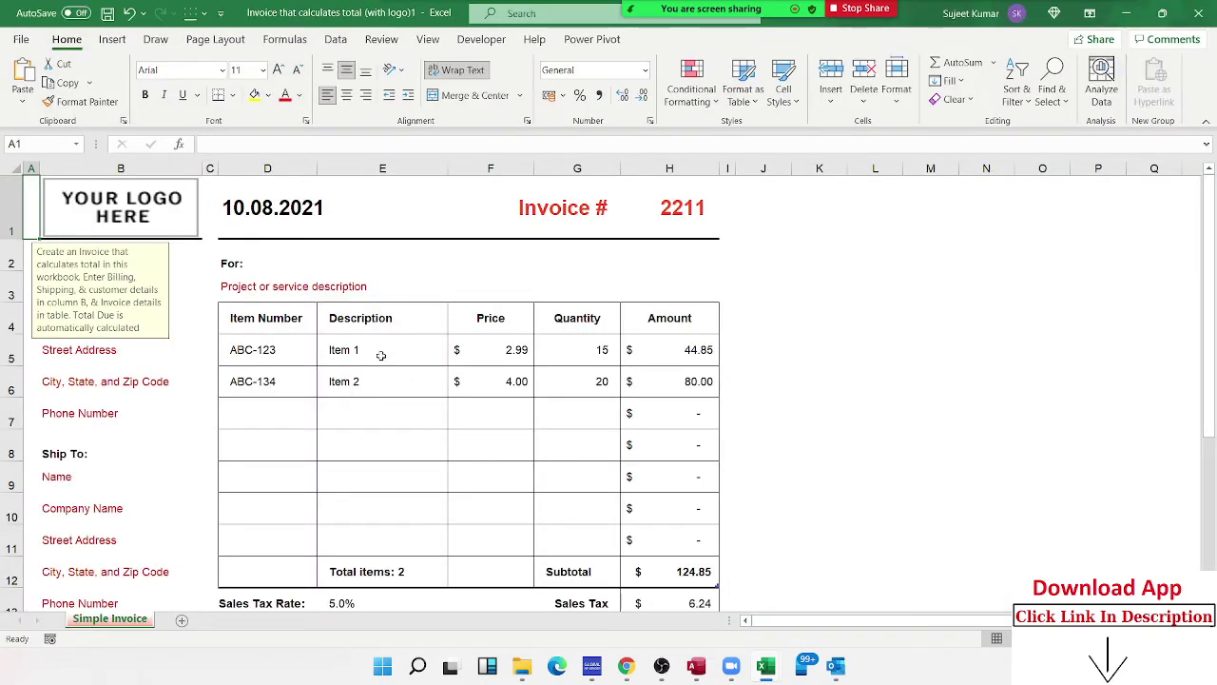
left_click(383, 359)
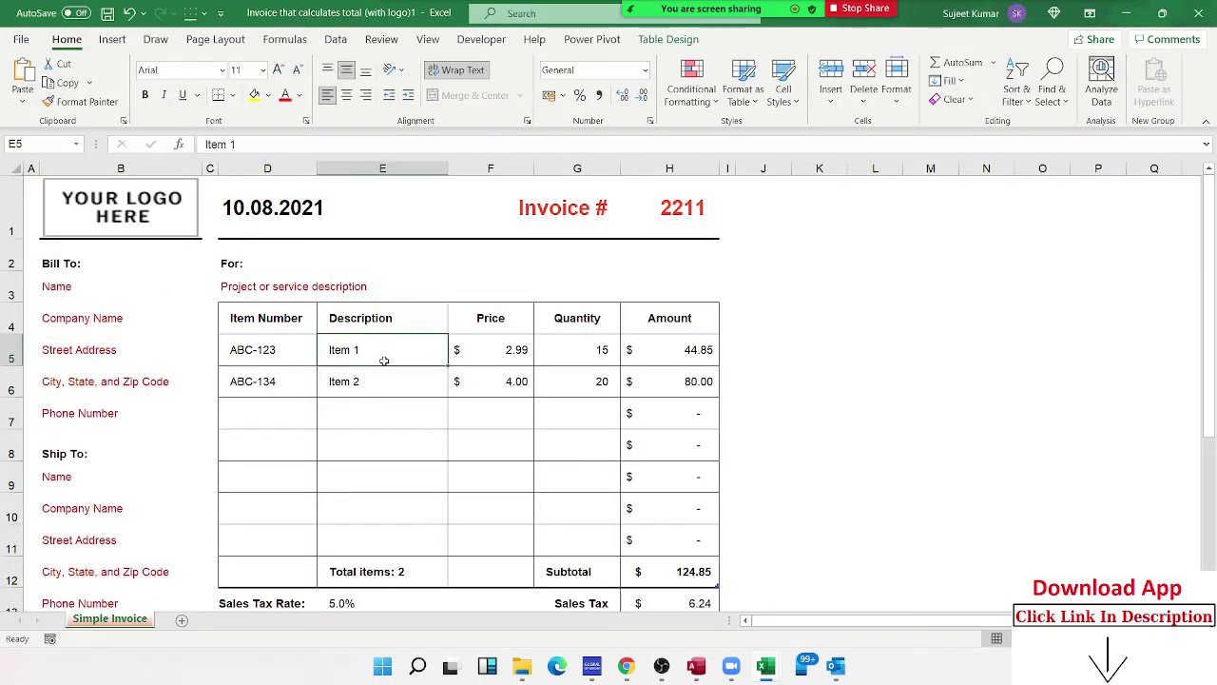
left_click(89, 200)
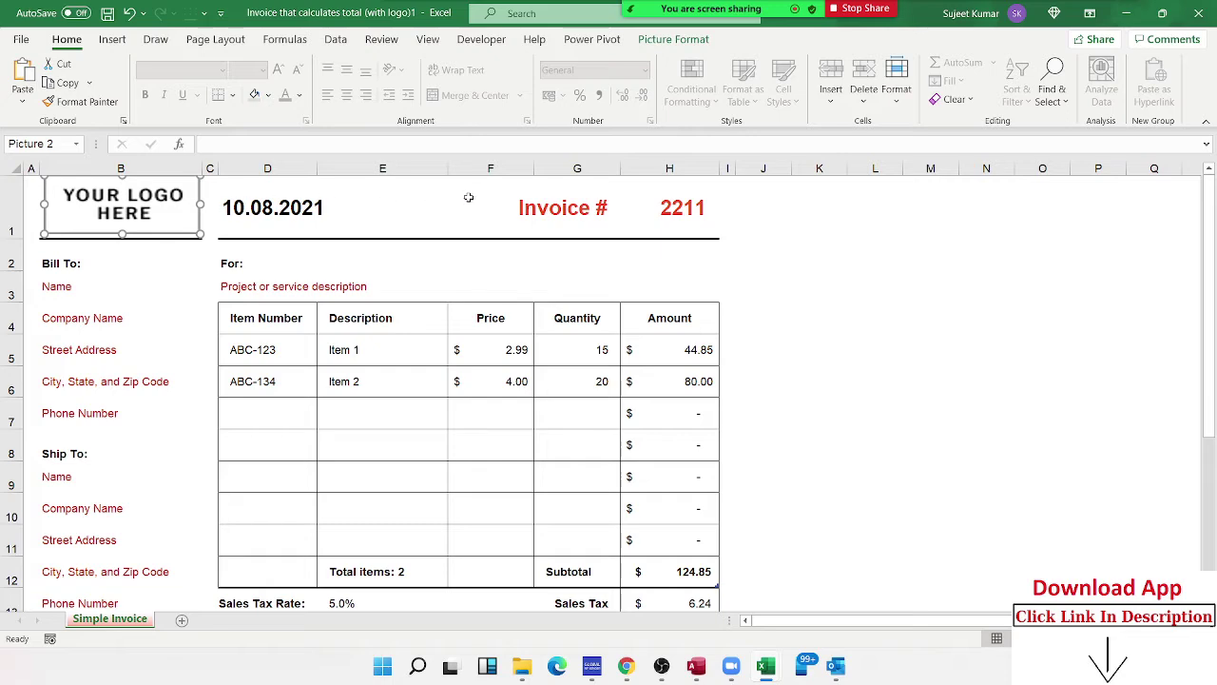
left_click(380, 202)
left_click(133, 288)
left_click(281, 354)
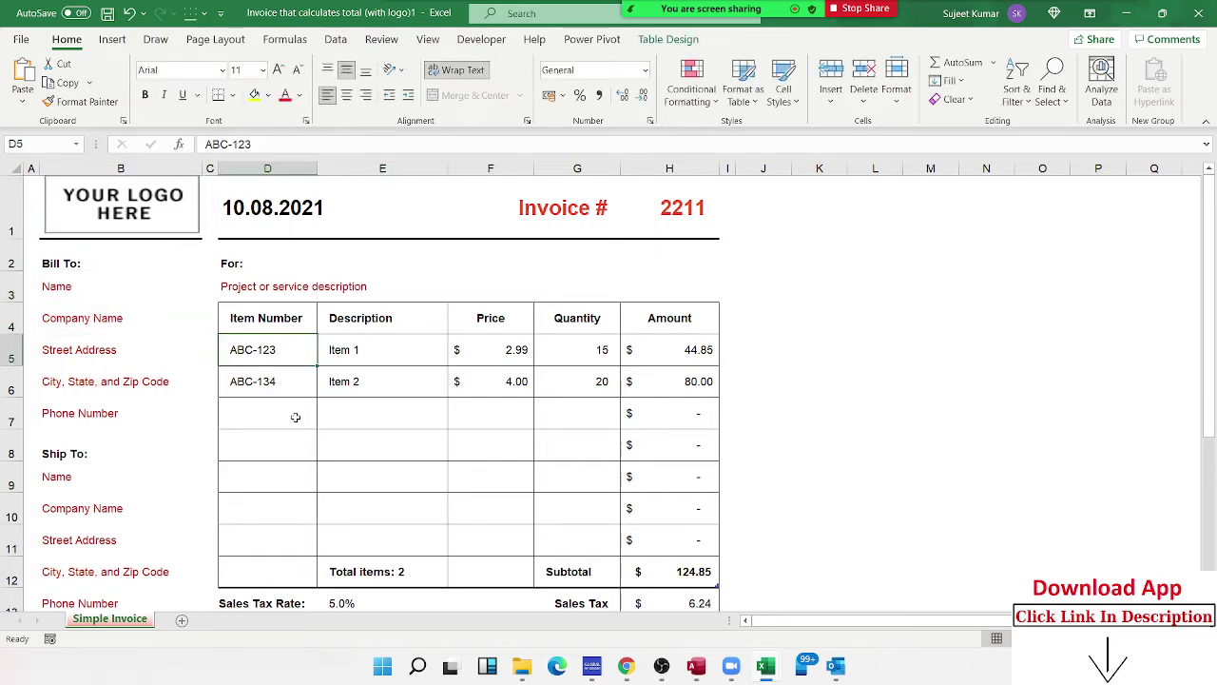
left_click(296, 416)
scroll(279, 429, "down", 1)
scroll(280, 429, "down", 2)
scroll(276, 435, "up", 3)
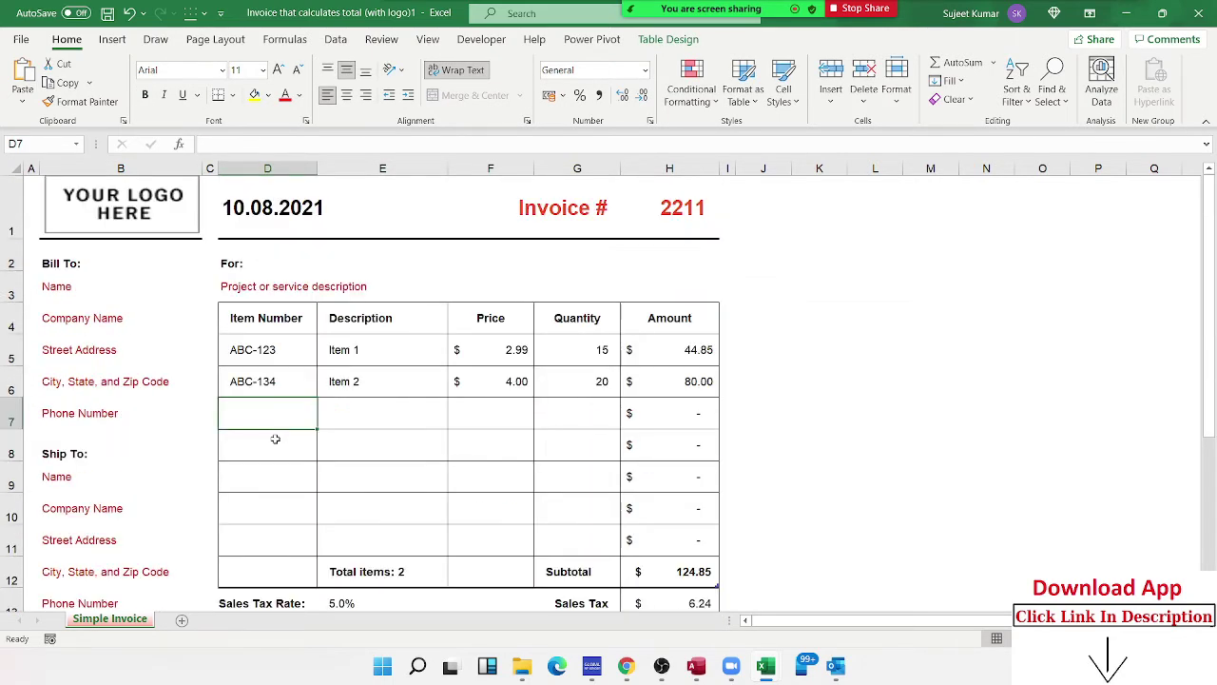
key("ctrl+p")
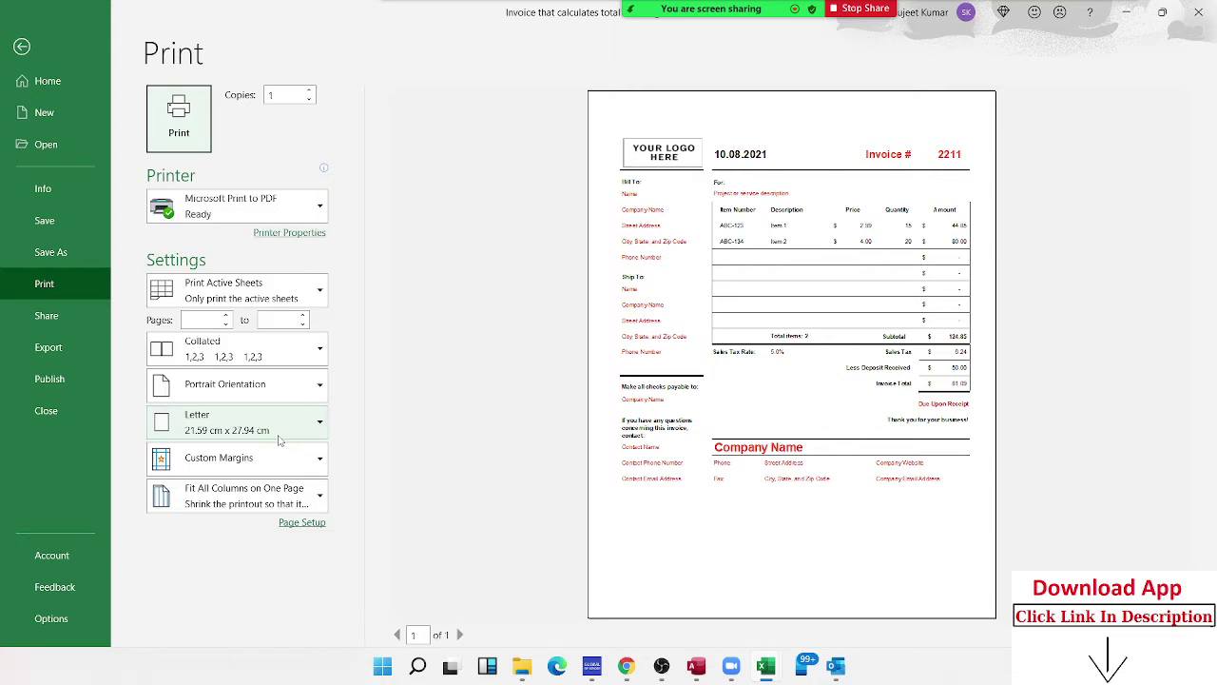
key("Escape")
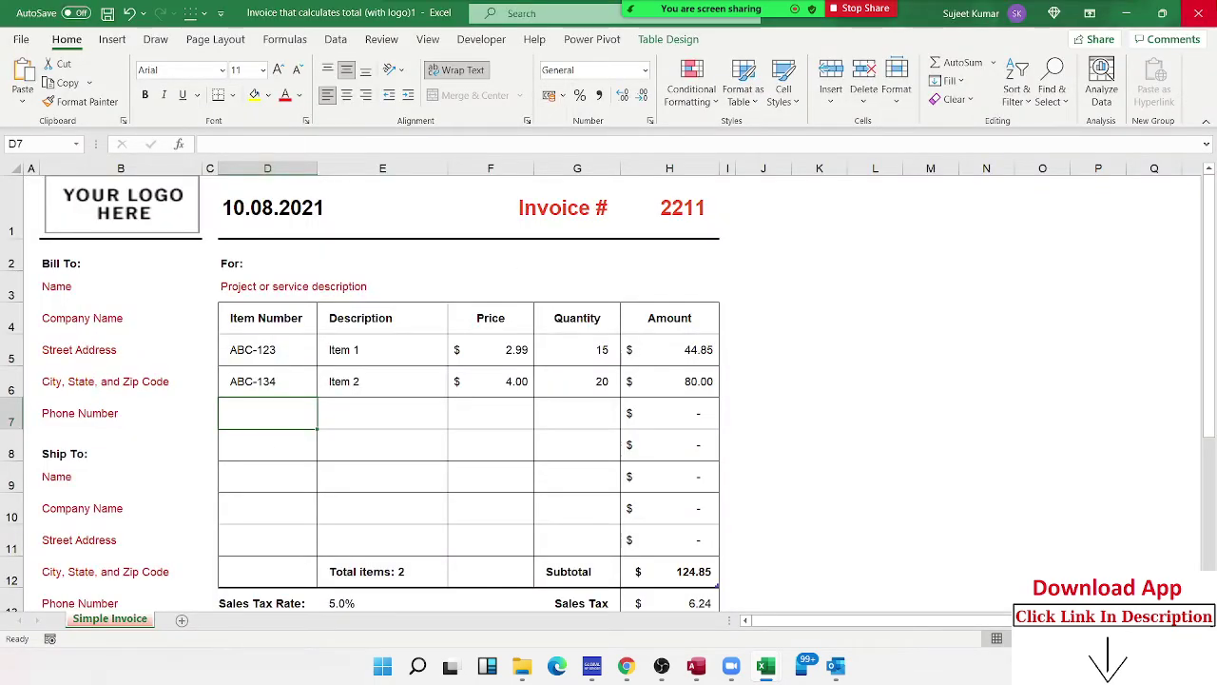
Close the invoice without saving and clear the old data from A2:J14 in Book1
left_click(1212, 13)
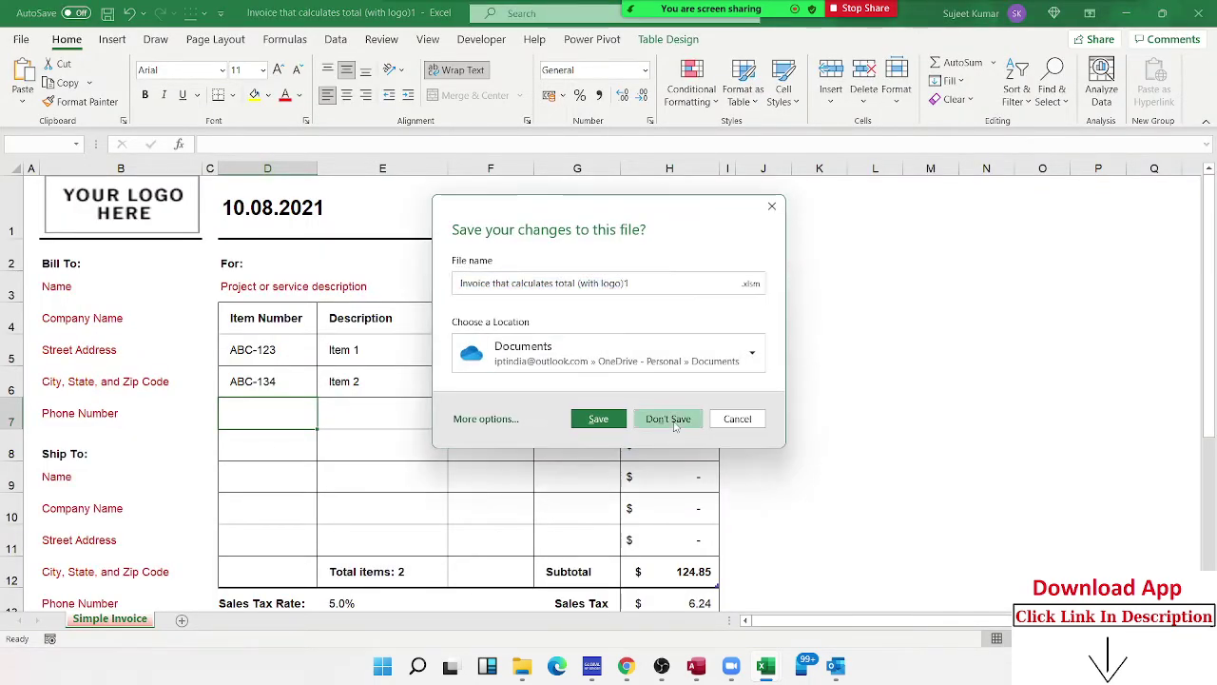
left_click(664, 415)
left_click_drag(562, 372, 12, 190)
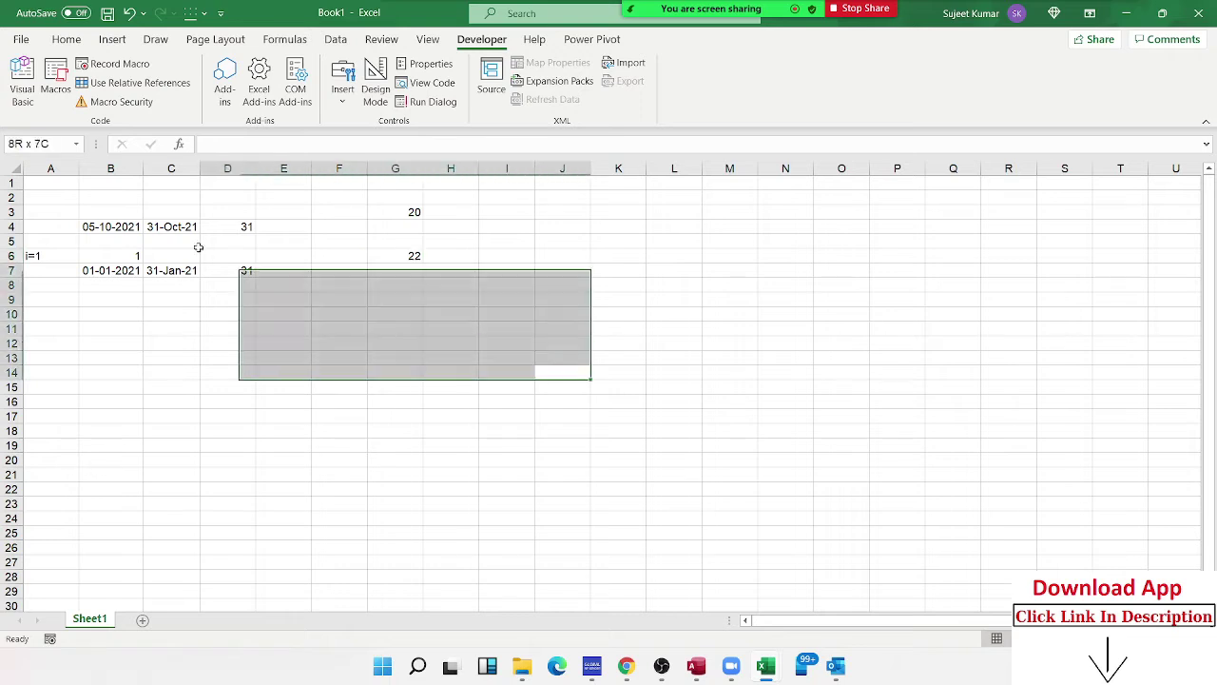
key("Delete")
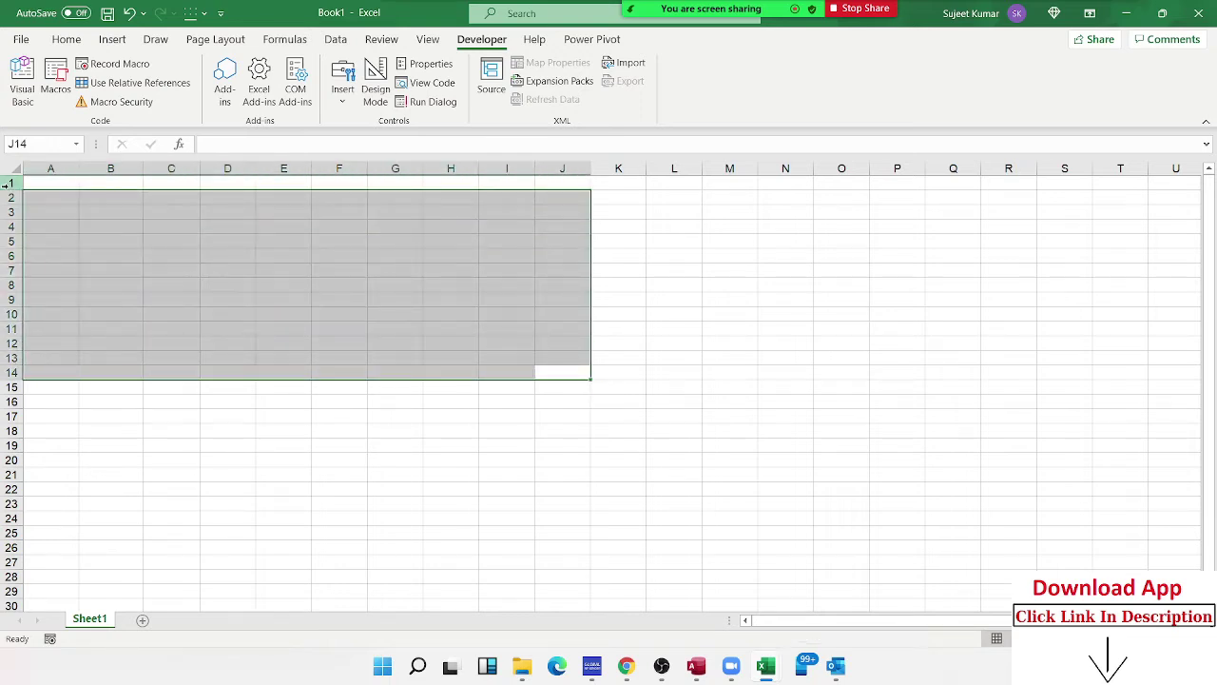
left_click(56, 186)
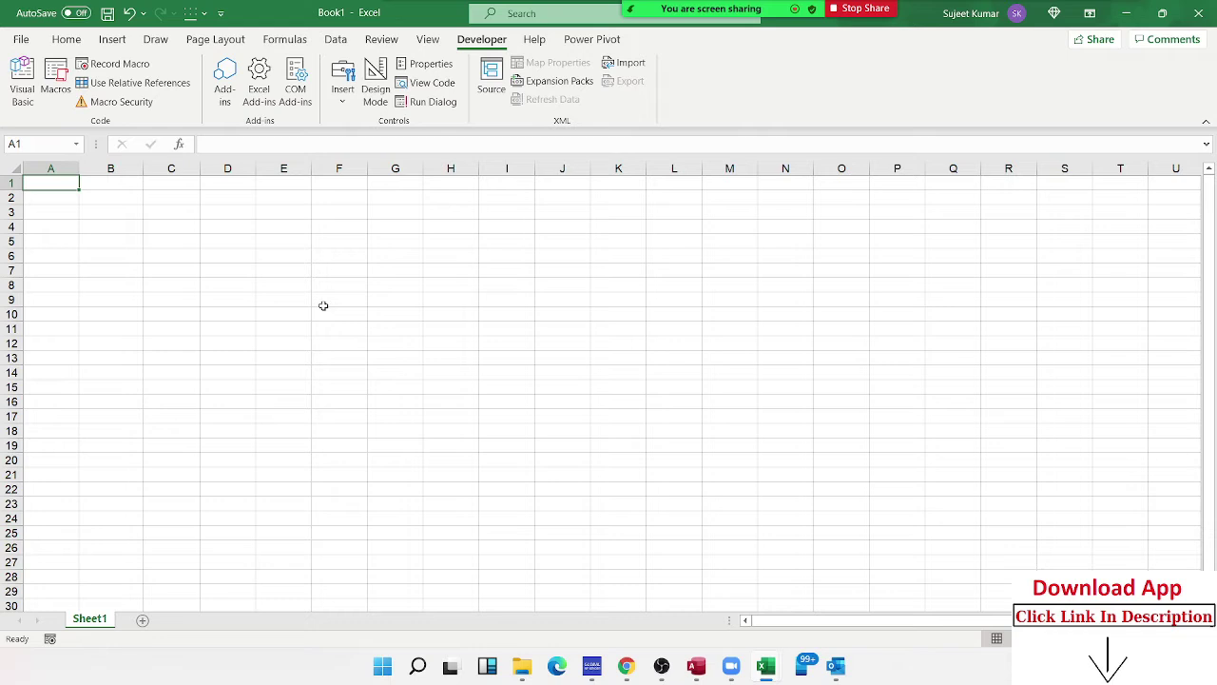
Merge and center A1:J5 and enter the title 'Daily Sales Report'
left_click(60, 212)
left_click(57, 186)
left_click_drag(65, 190, 541, 239)
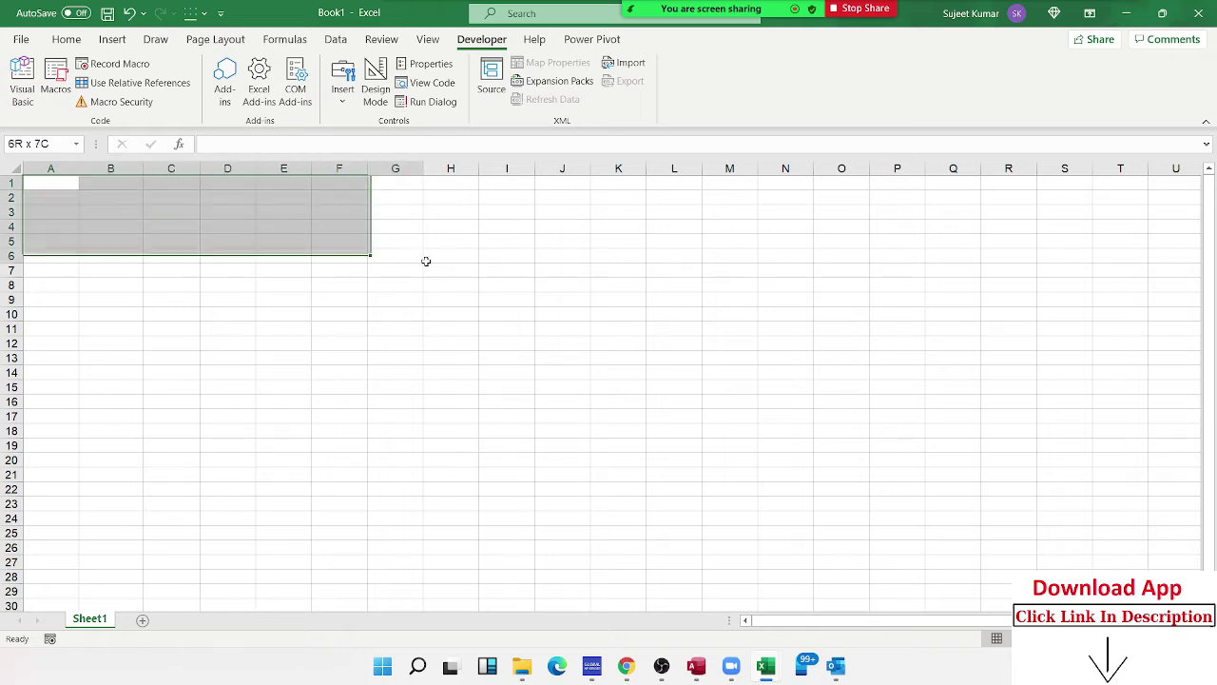
left_click(67, 39)
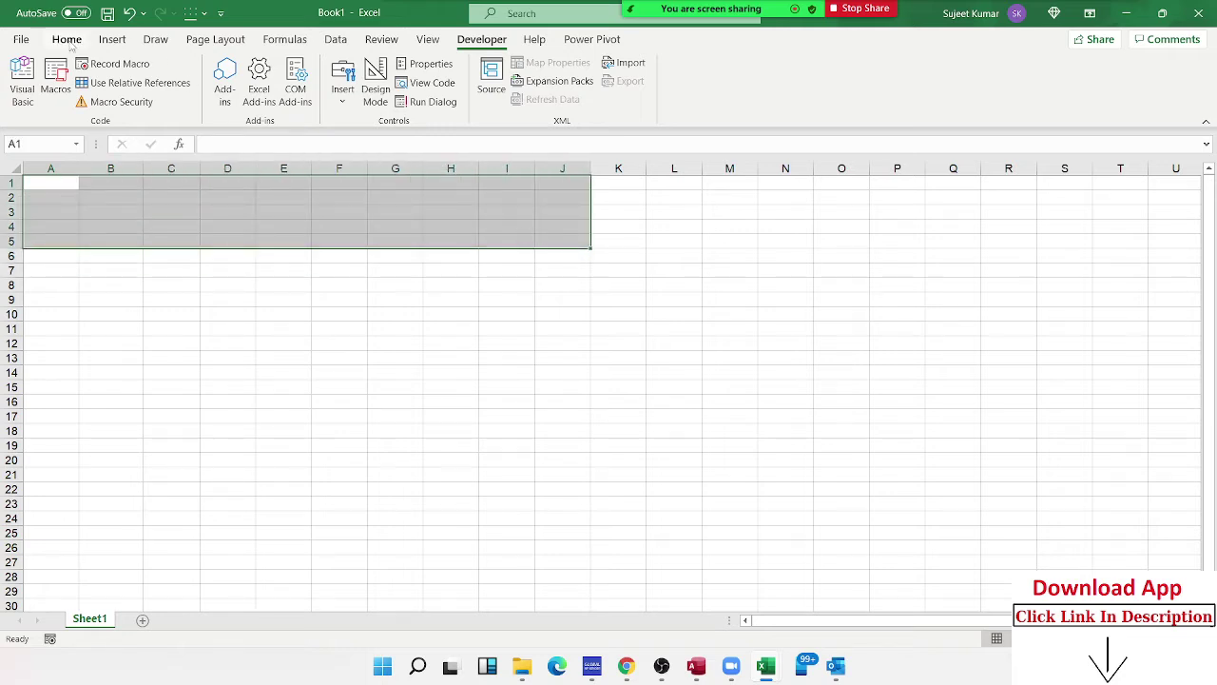
left_click(480, 97)
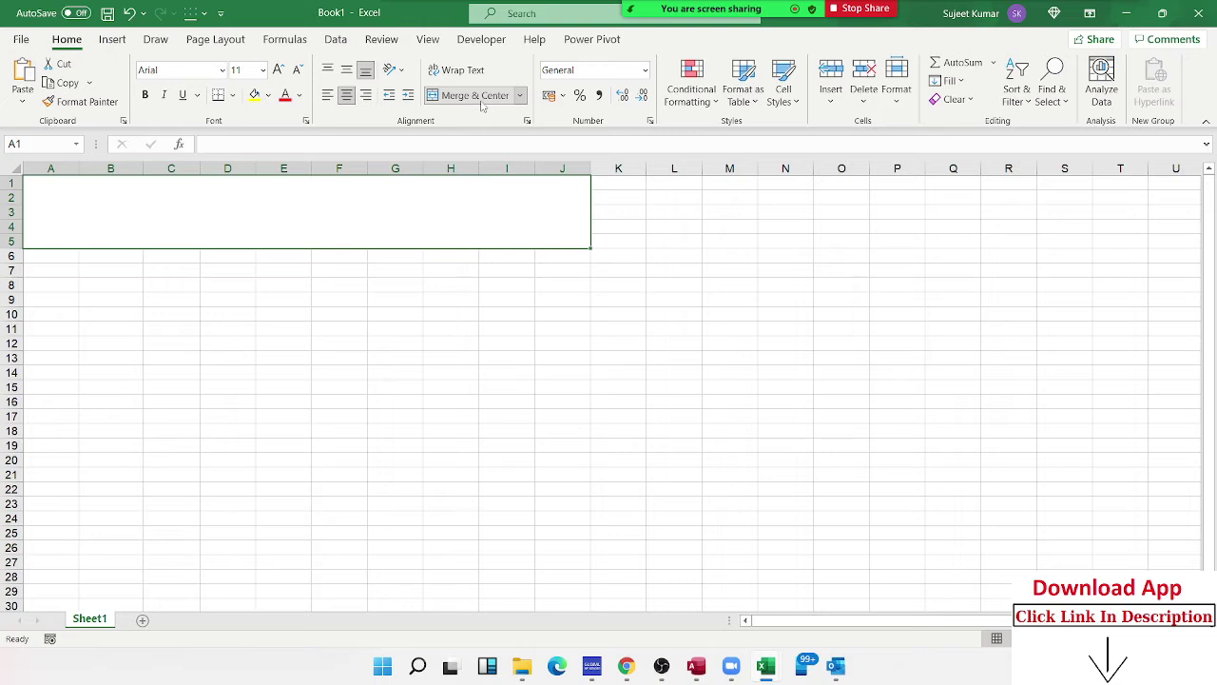
type("Daily ")
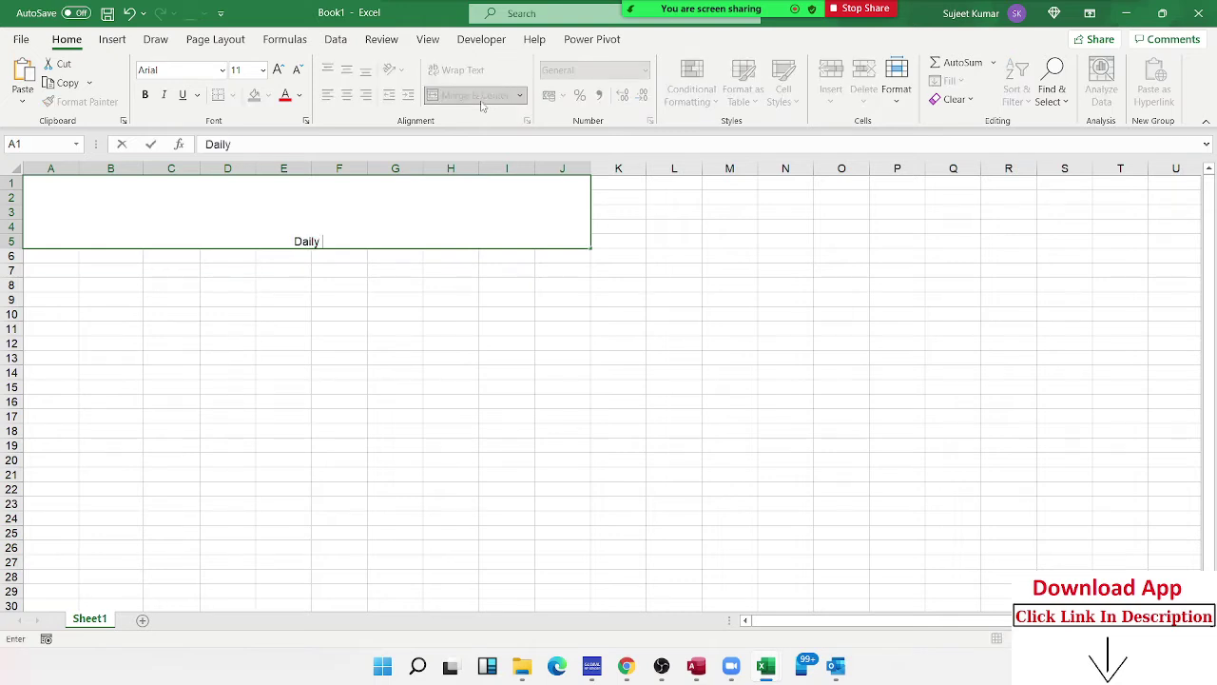
type("Sales")
type(" Report")
key("Return")
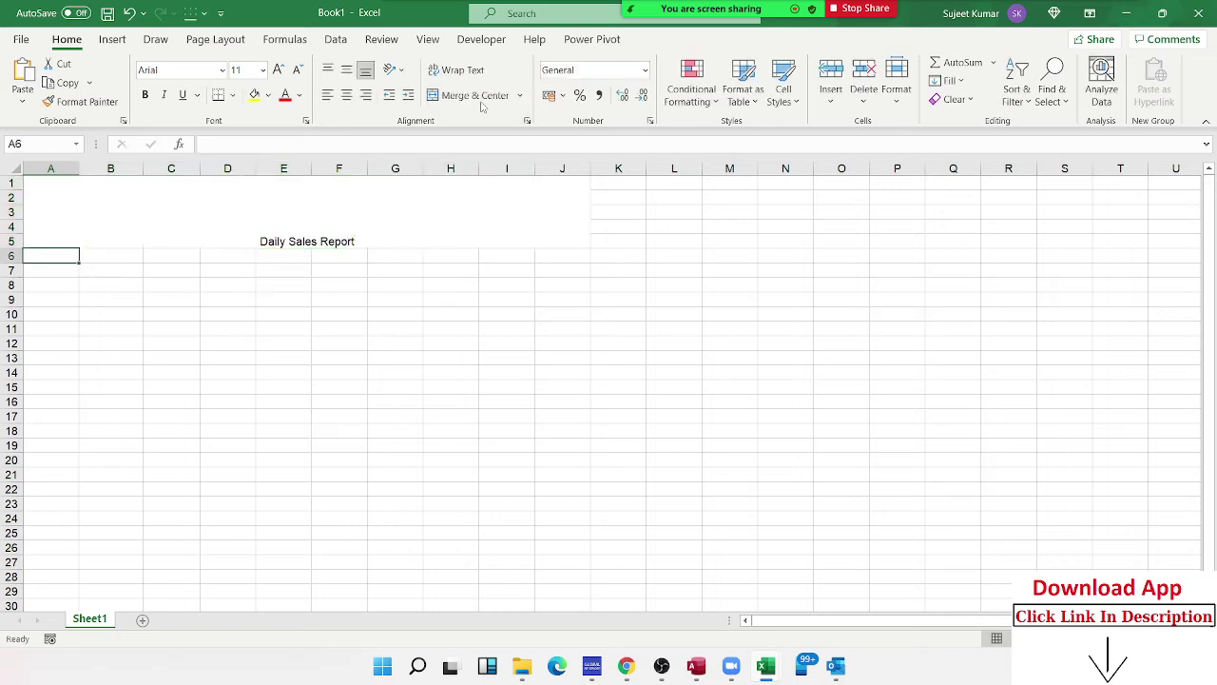
Resize the title to 48 pt and underline it
key("Up")
left_click(277, 69)
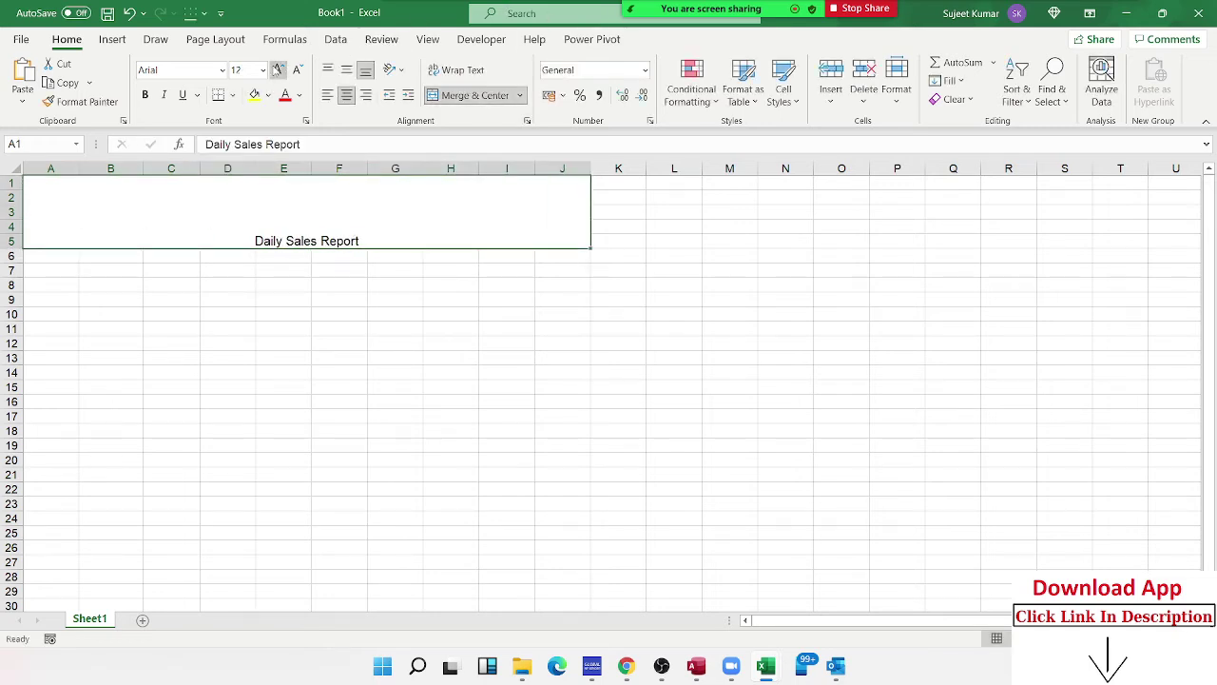
left_click(277, 69)
left_click(277, 70)
left_click(277, 69)
left_click(277, 69)
left_click(277, 69)
left_click(277, 70)
left_click(276, 70)
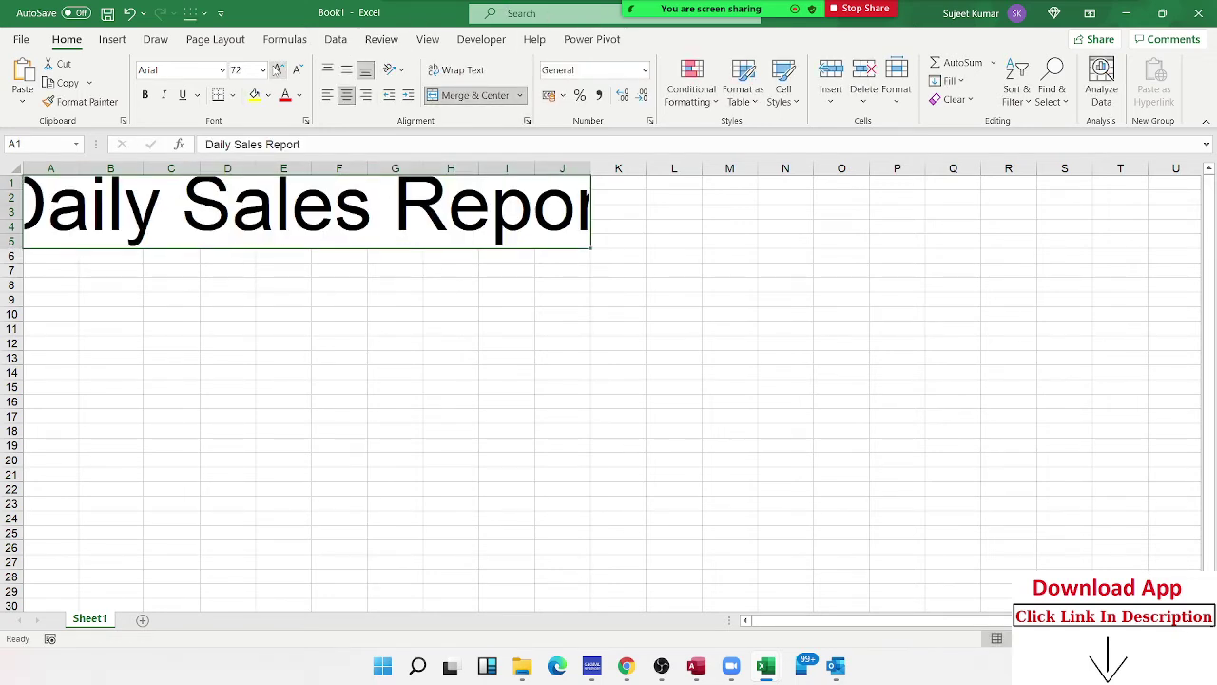
left_click(296, 71)
key("ctrl+u")
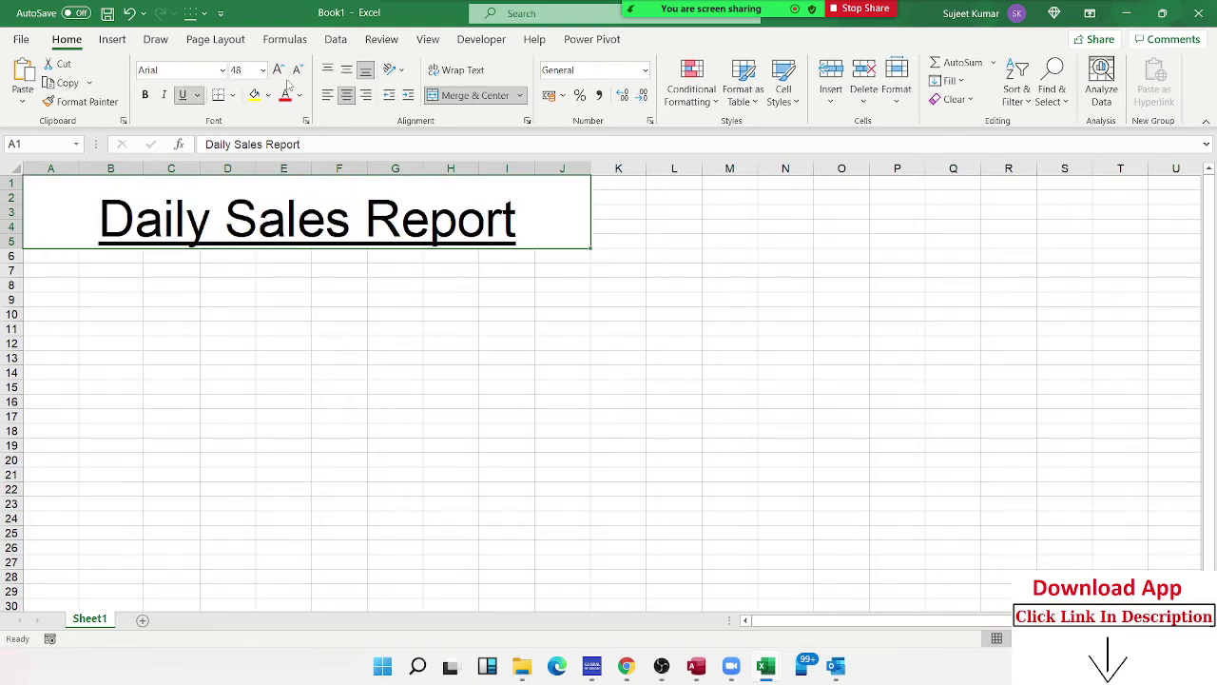
Enter the labels 'Location' in A9 and 'Date' in G9
left_click(54, 296)
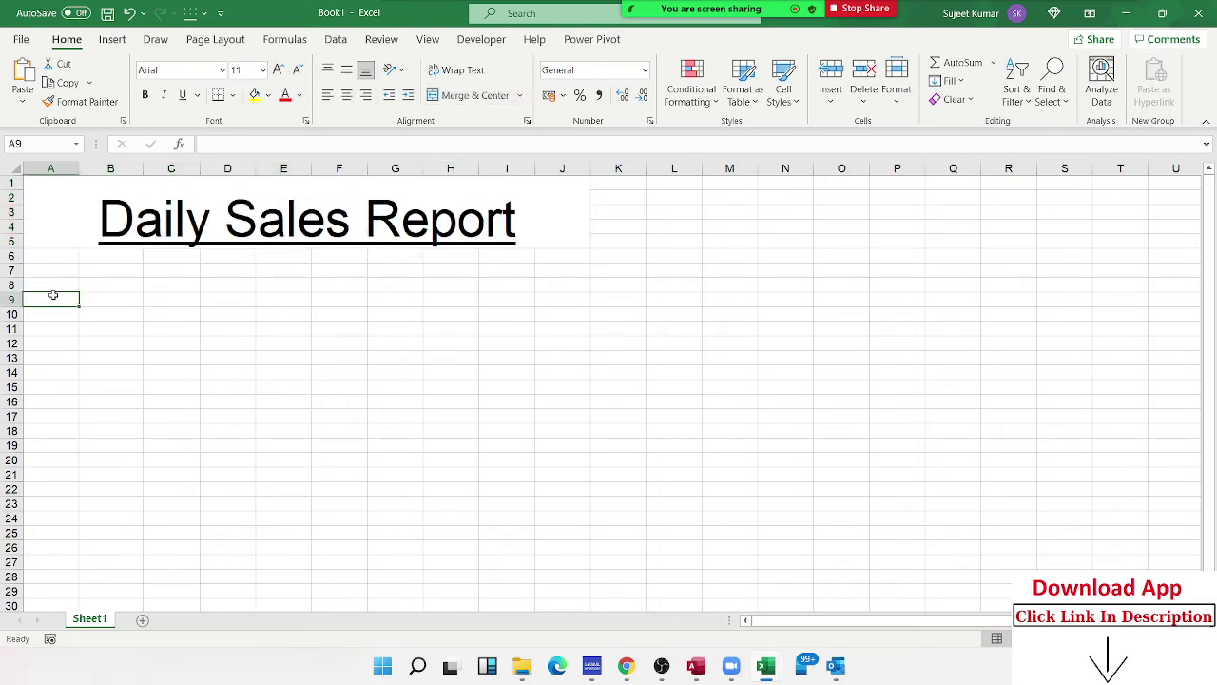
type("Locatio")
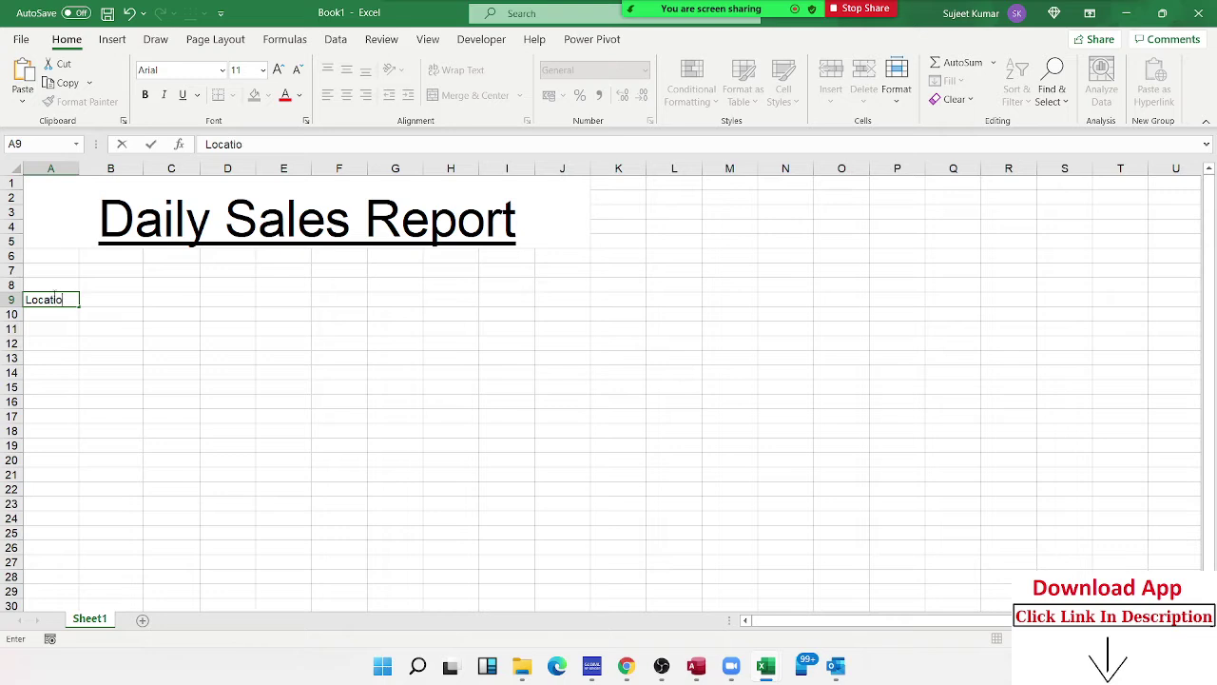
type("n")
key("Tab")
key("Tab")
key("Tab")
key("Tab")
key("Tab")
key("Tab")
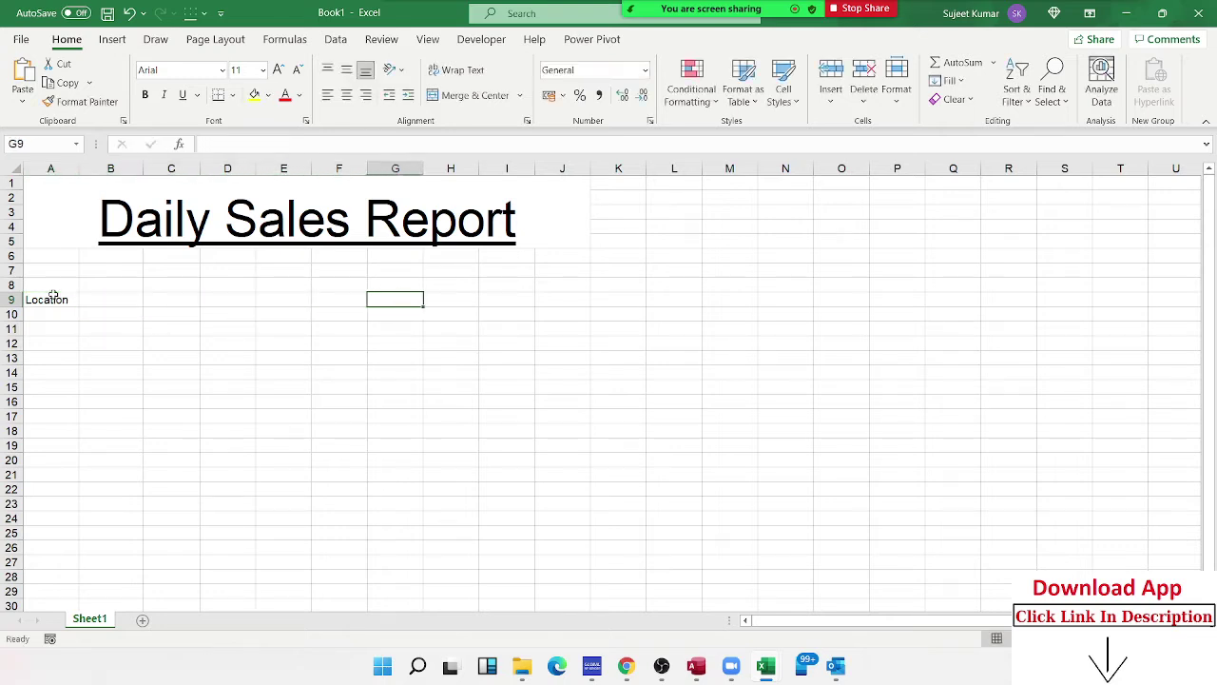
type("Da")
key("Down")
key("Down")
key("Down")
key("Left")
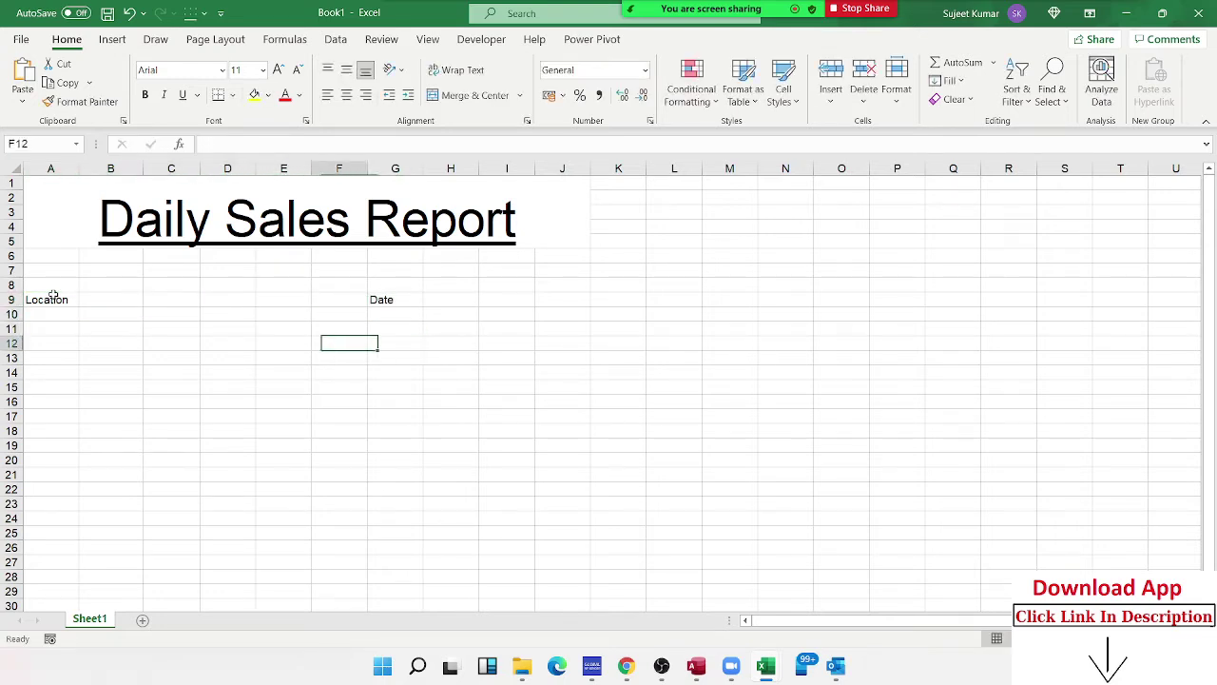
key("Left")
key("Left")
key("Left")
key("Left")
key("Left")
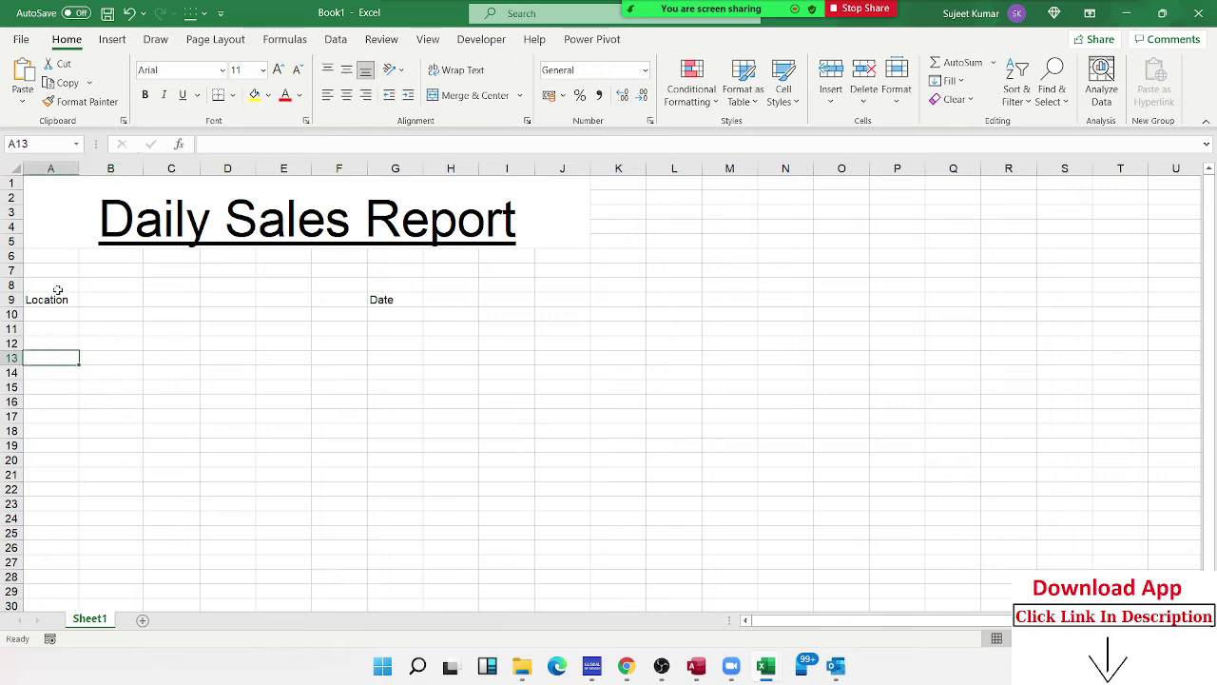
Add bottom borders under A9:B9 and G9:H9
left_click_drag(62, 295, 92, 297)
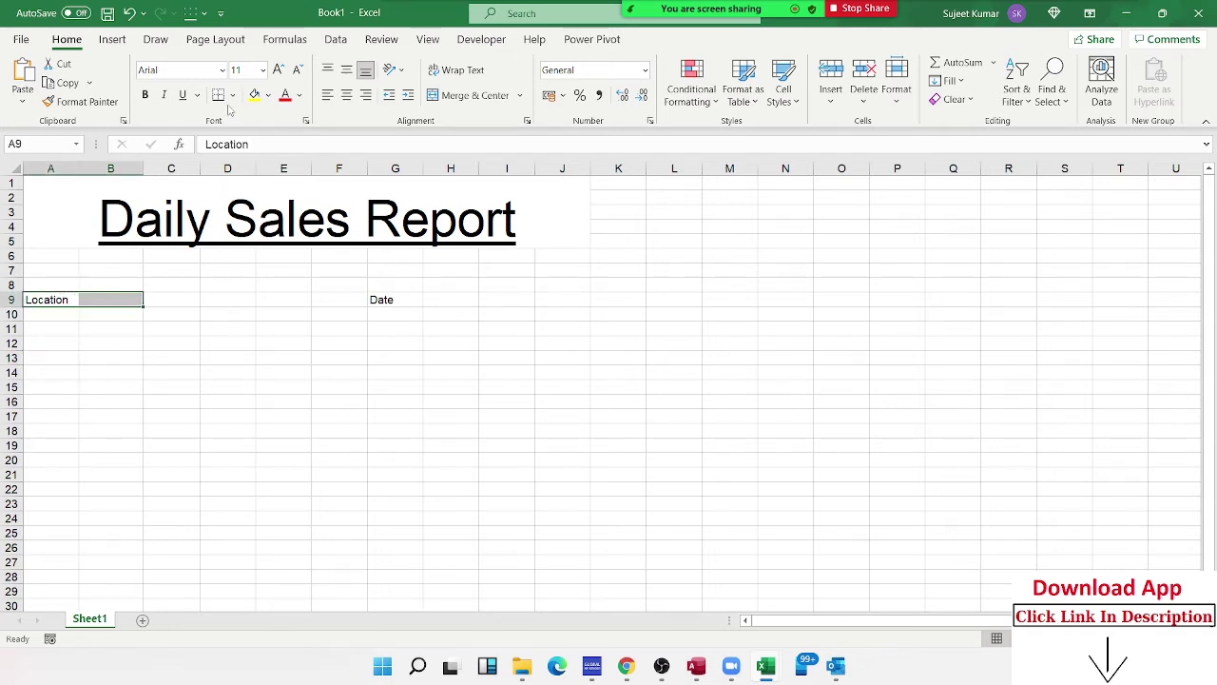
left_click_drag(392, 299, 460, 299)
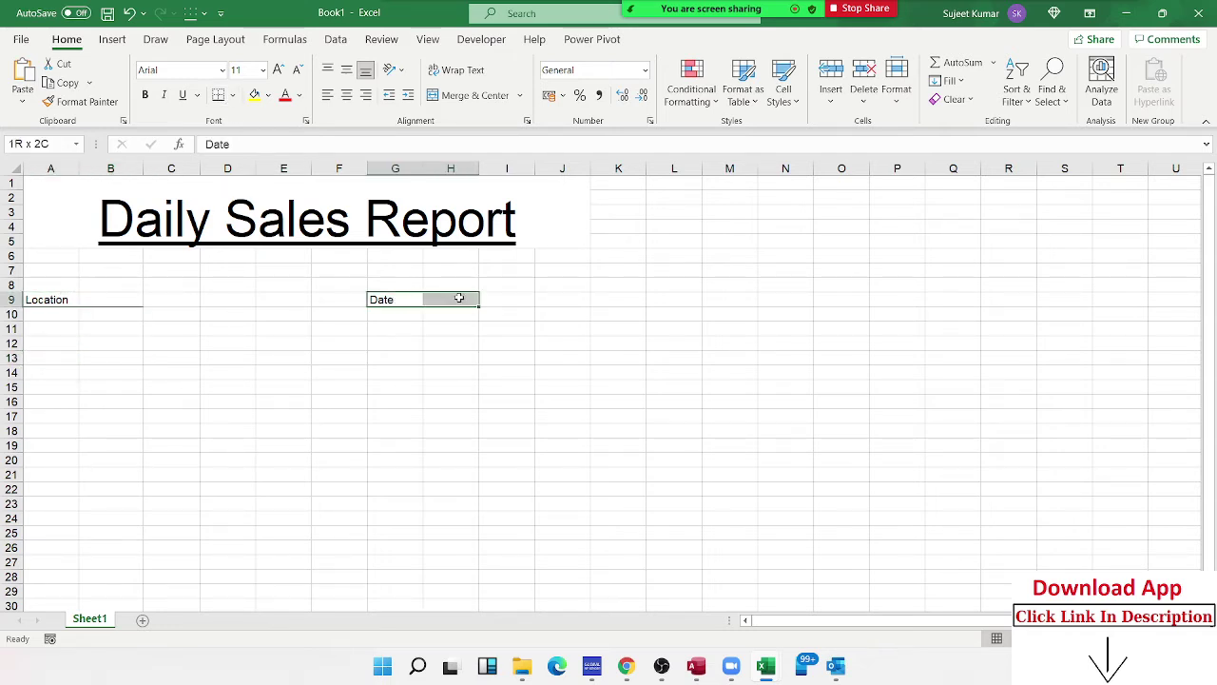
left_click(50, 362)
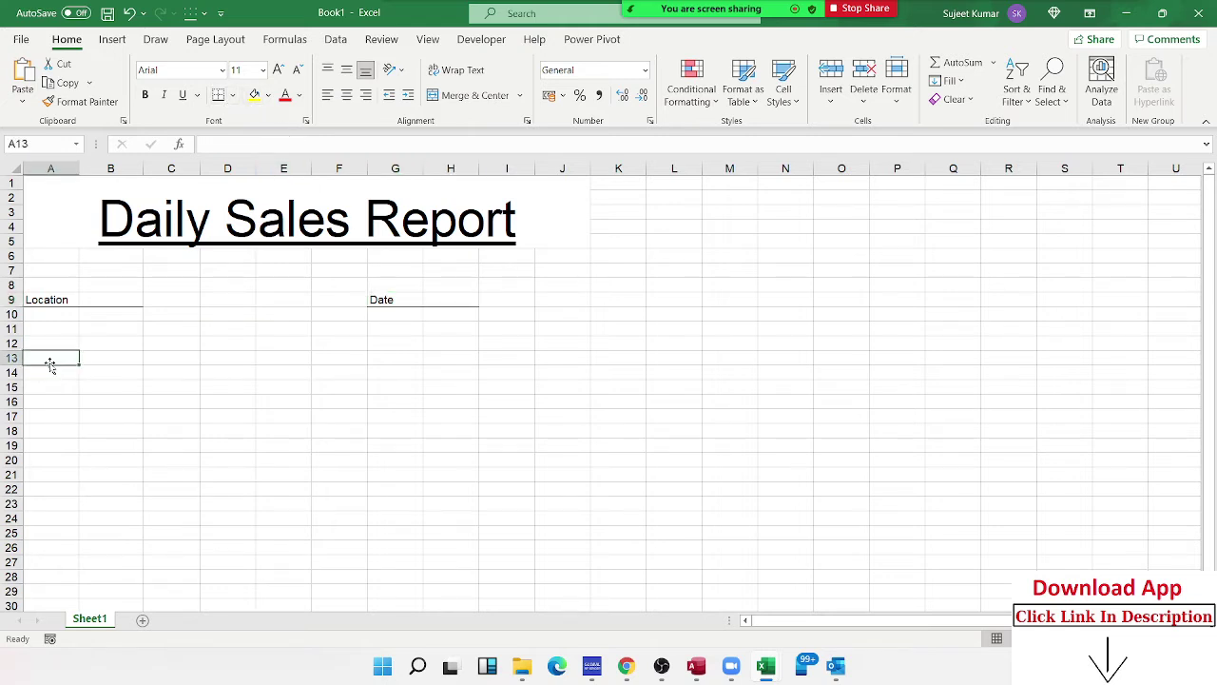
Enter headings Sr, Name, Qty and MRP across A13:D13
type("Sr")
key("Tab")
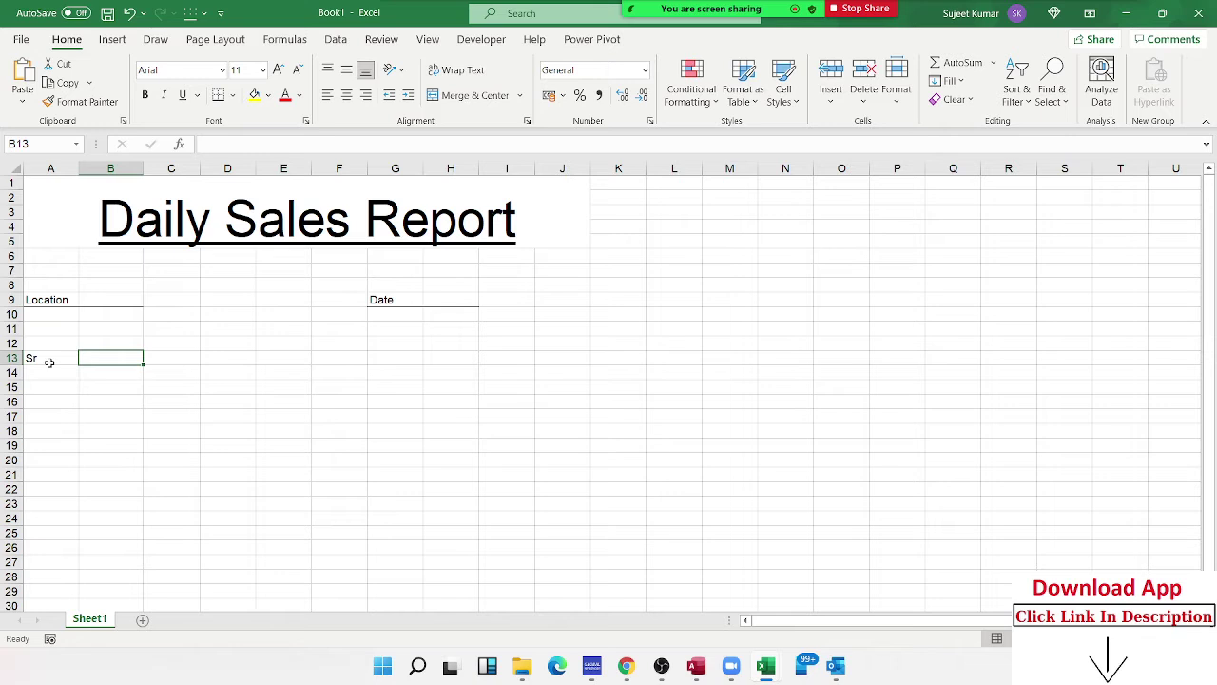
type("Name")
key("Tab")
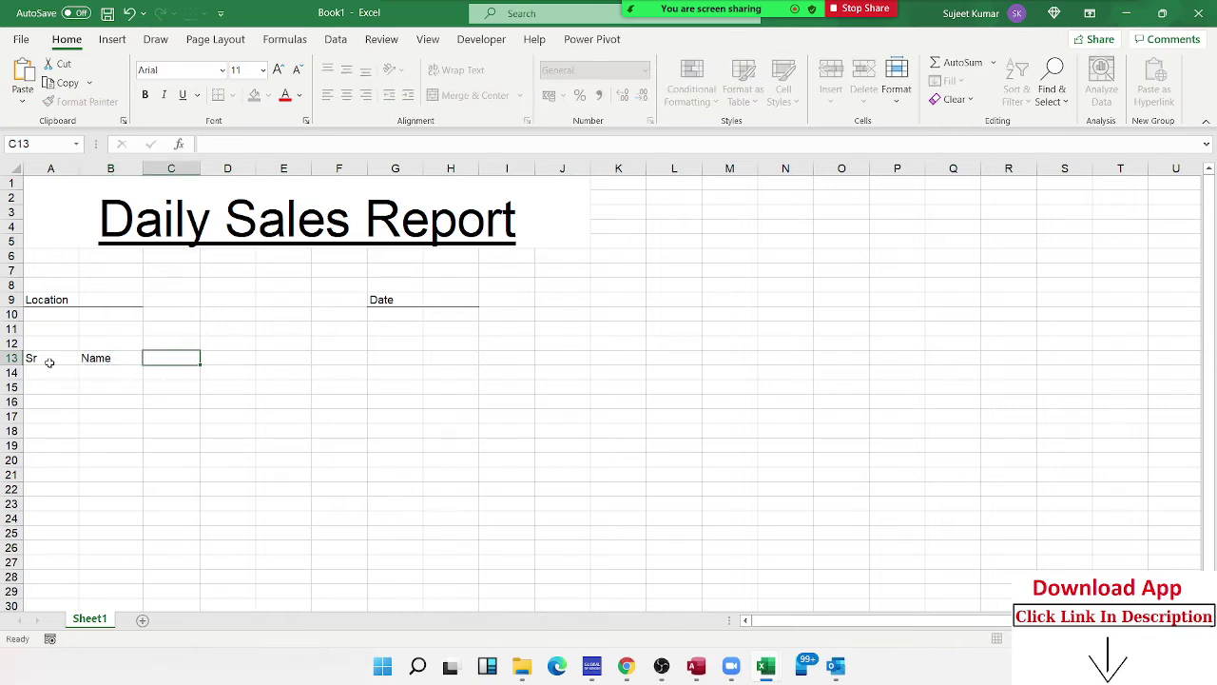
type("Qty")
key("Tab")
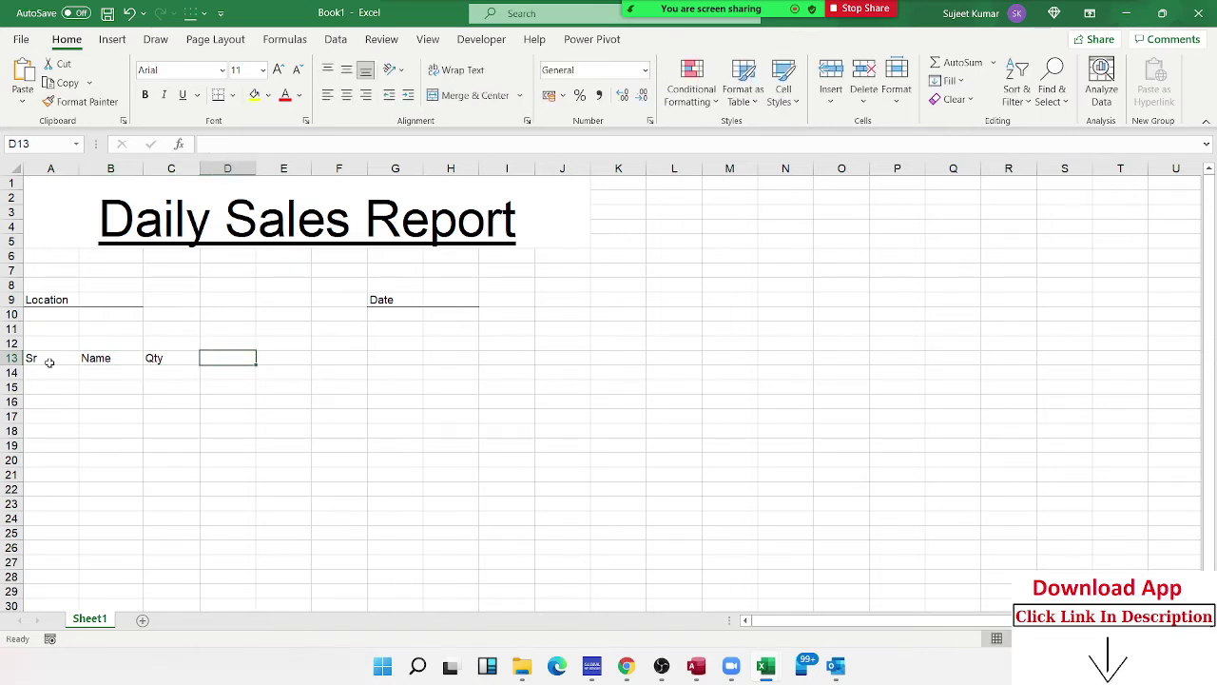
type("MRP")
key("Tab")
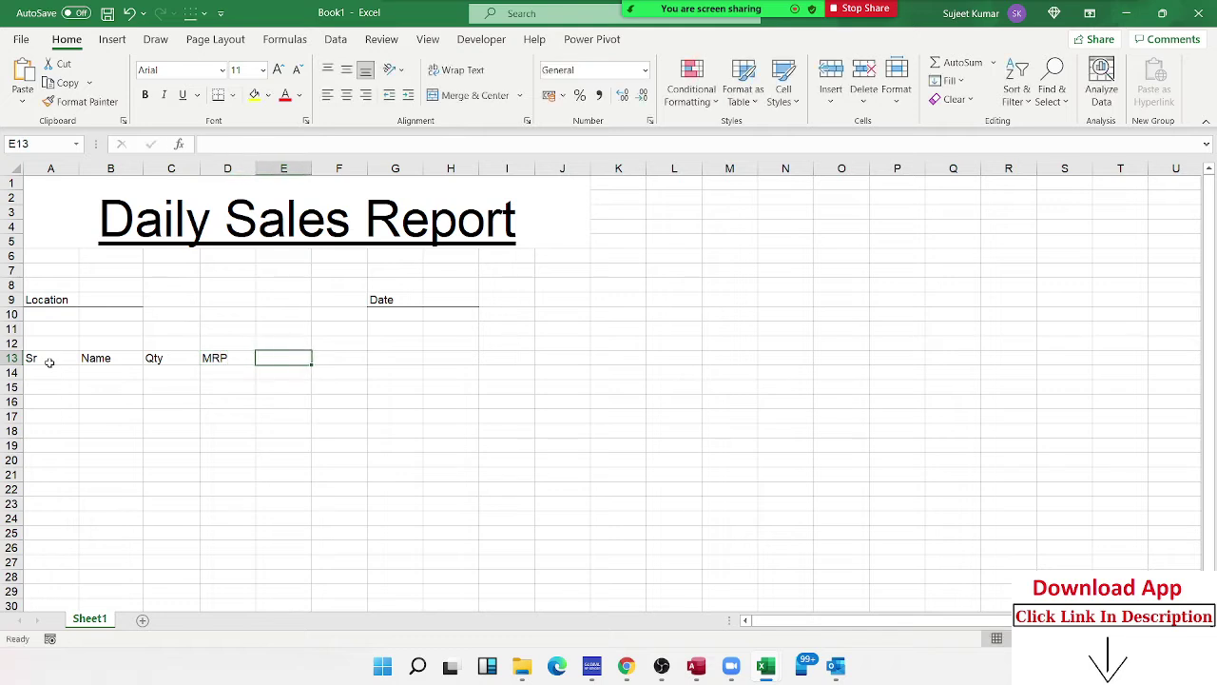
Enter headings Diss, GST, Total and Stock across E13:H13
type("Diss")
key("Tab")
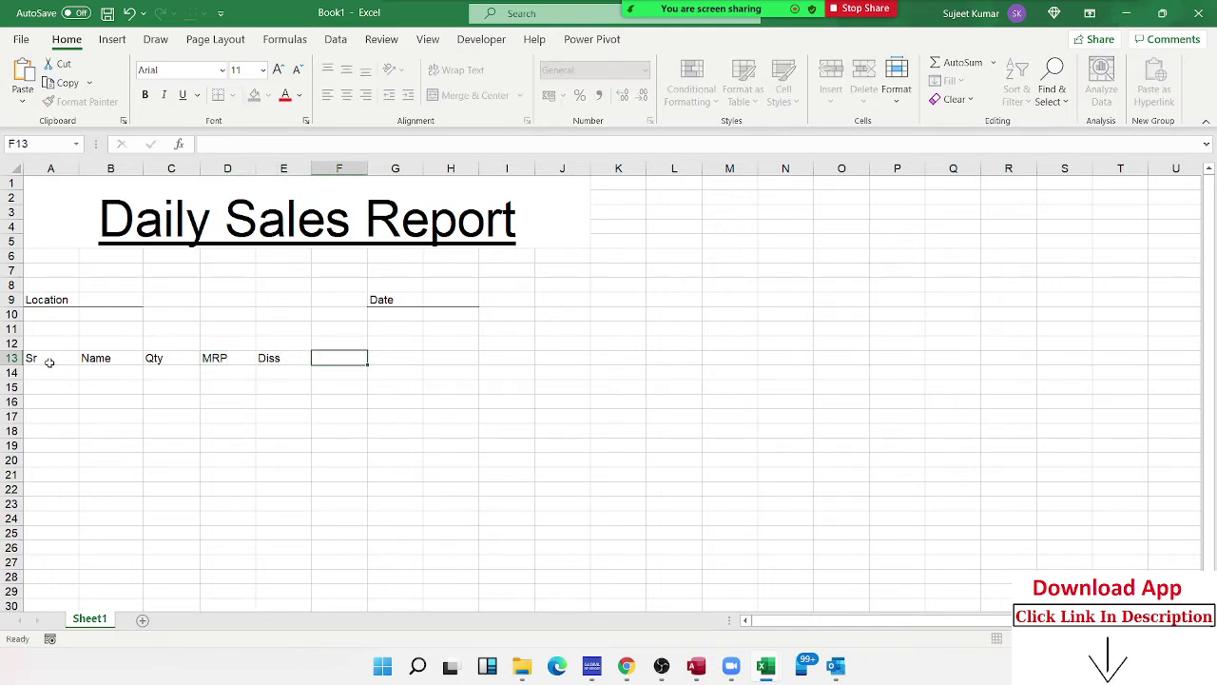
type("GST")
key("Left")
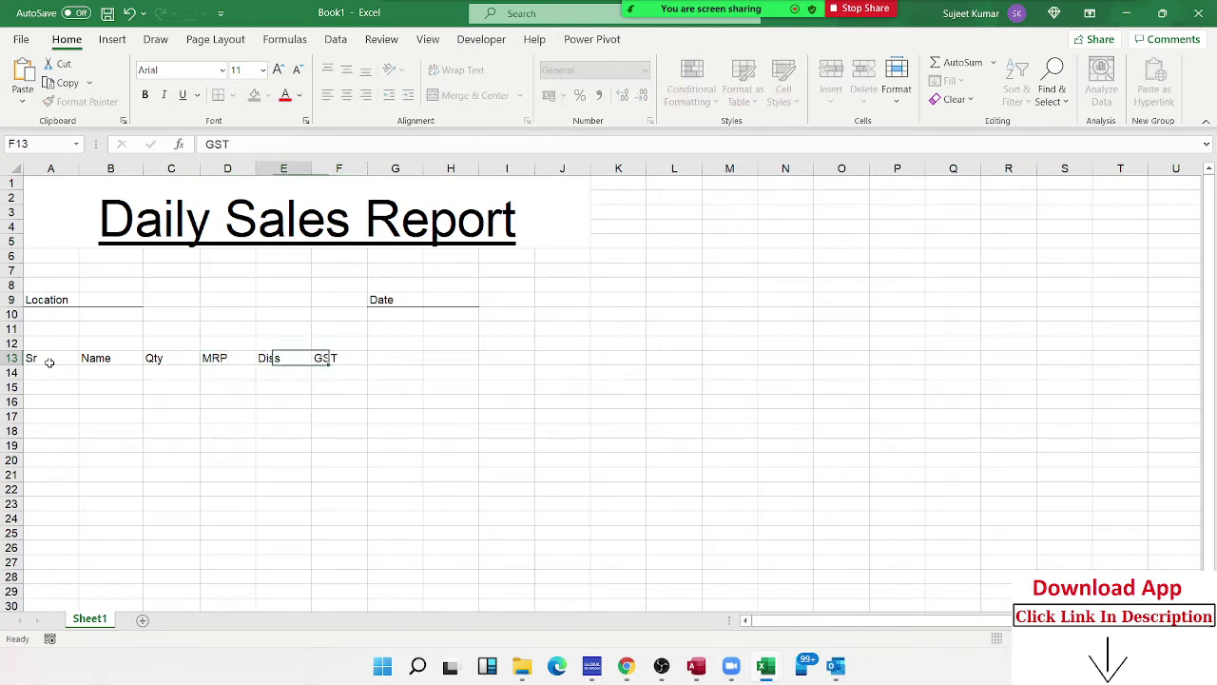
key("Right")
key("Tab")
type("T")
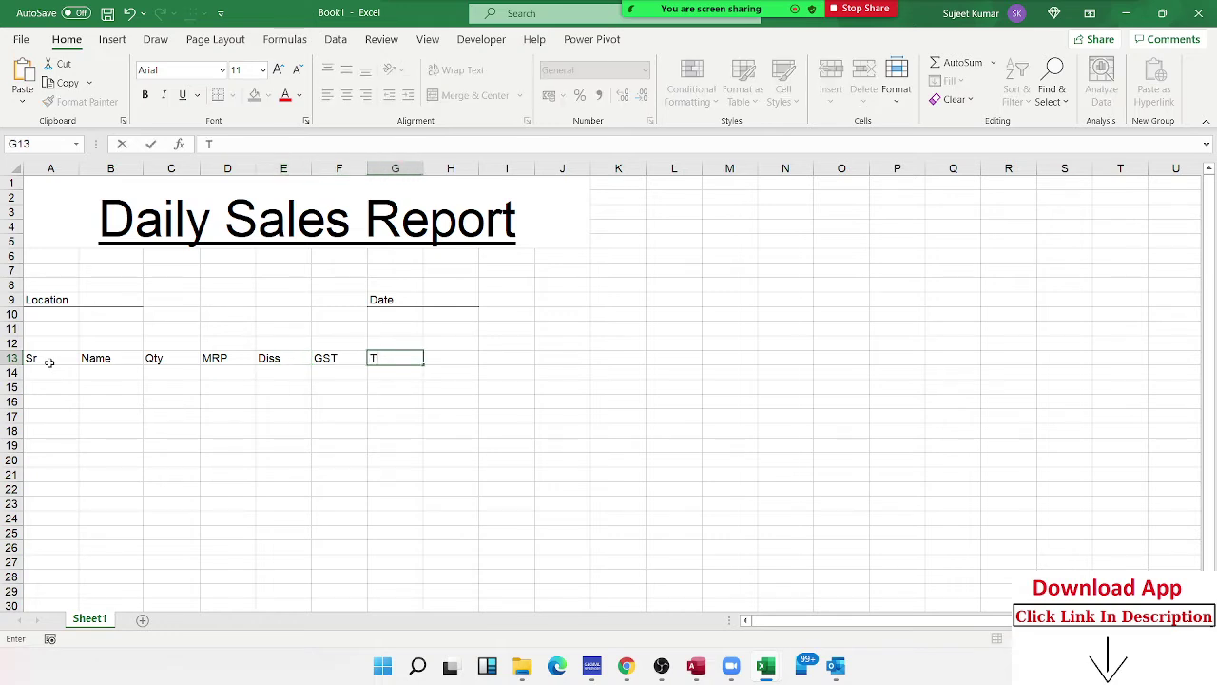
type("otal")
key("Tab")
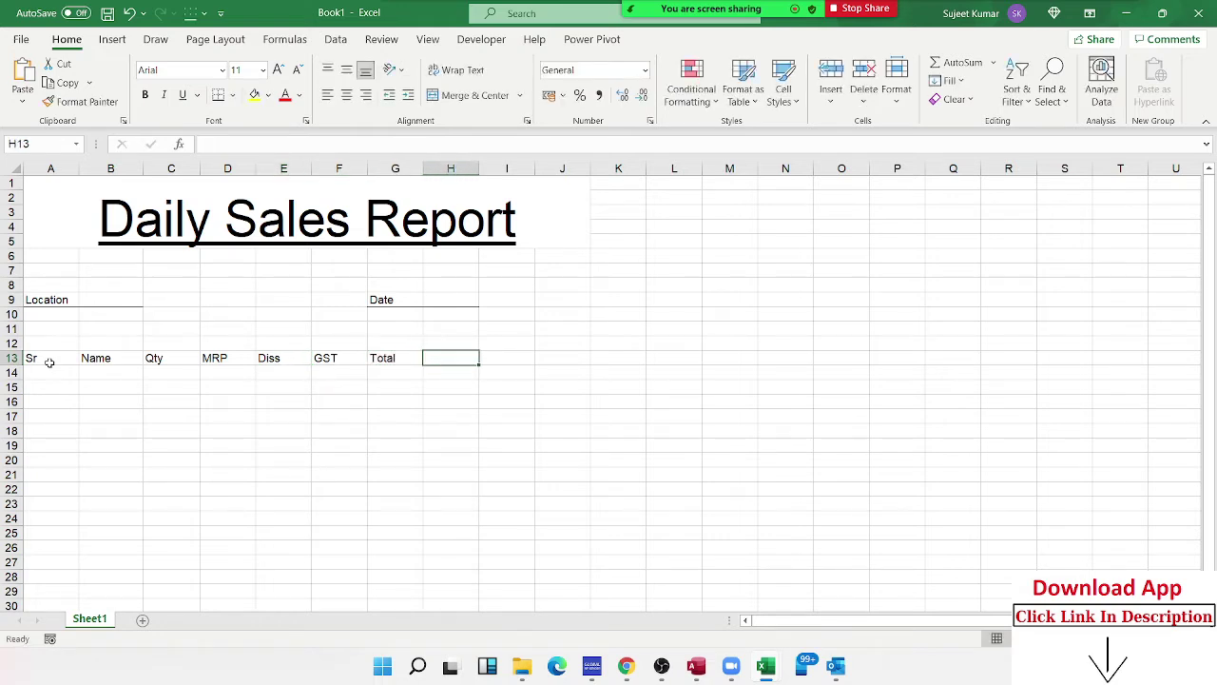
type("Stoc")
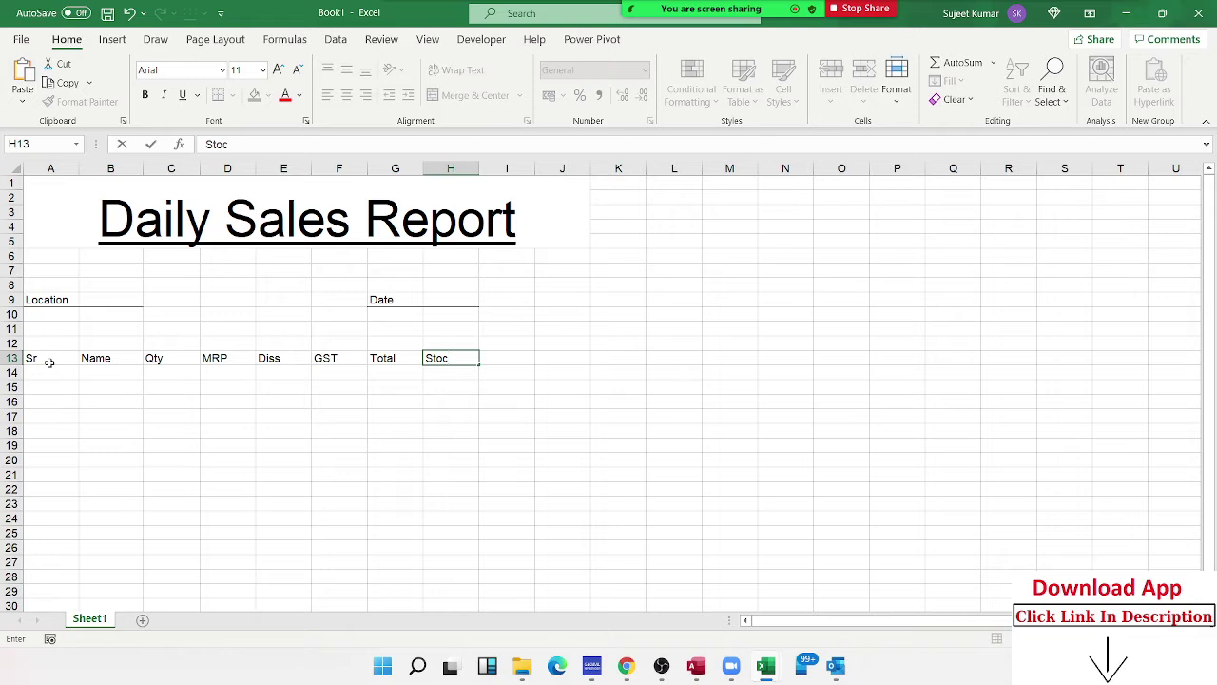
type("k")
key("Return")
scroll(43, 357, "down", 2)
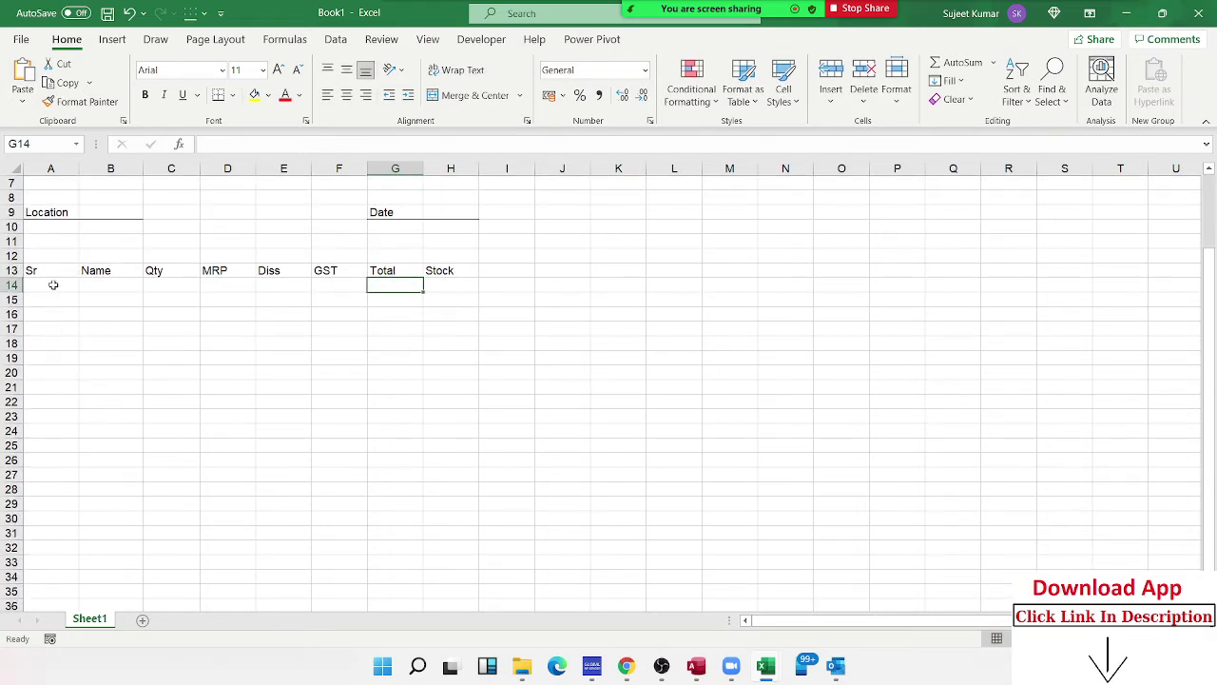
Apply All Borders to the table range A13:H34
left_click_drag(47, 270, 450, 583)
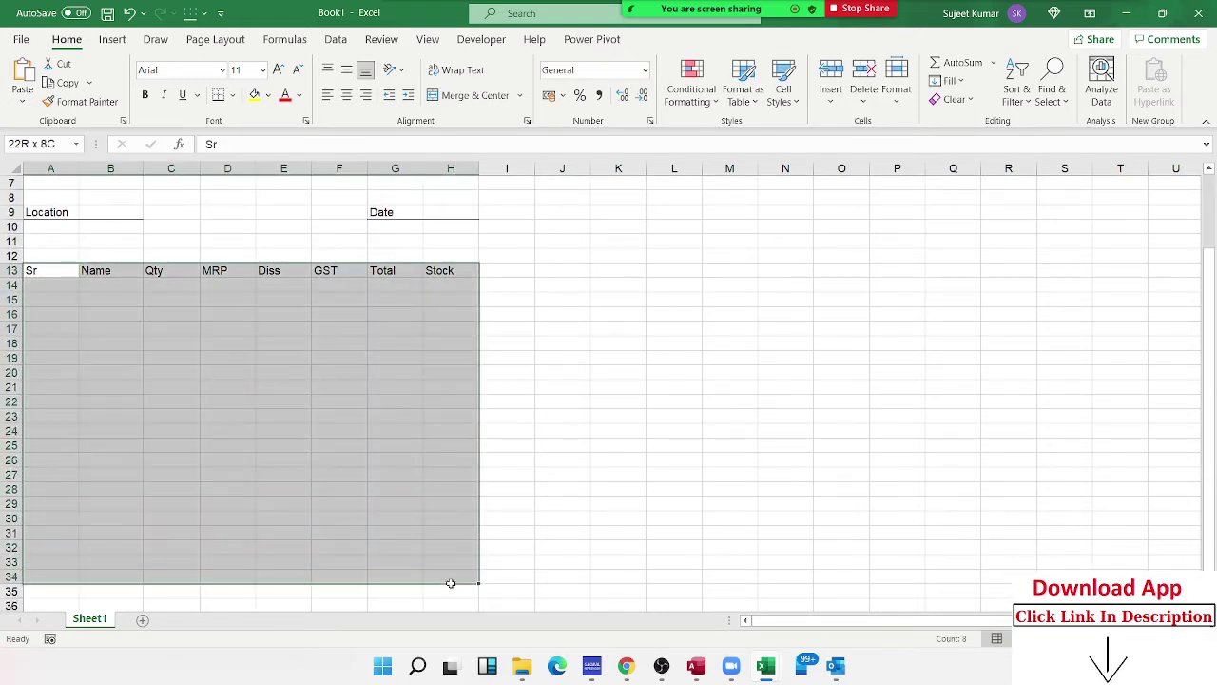
left_click(232, 95)
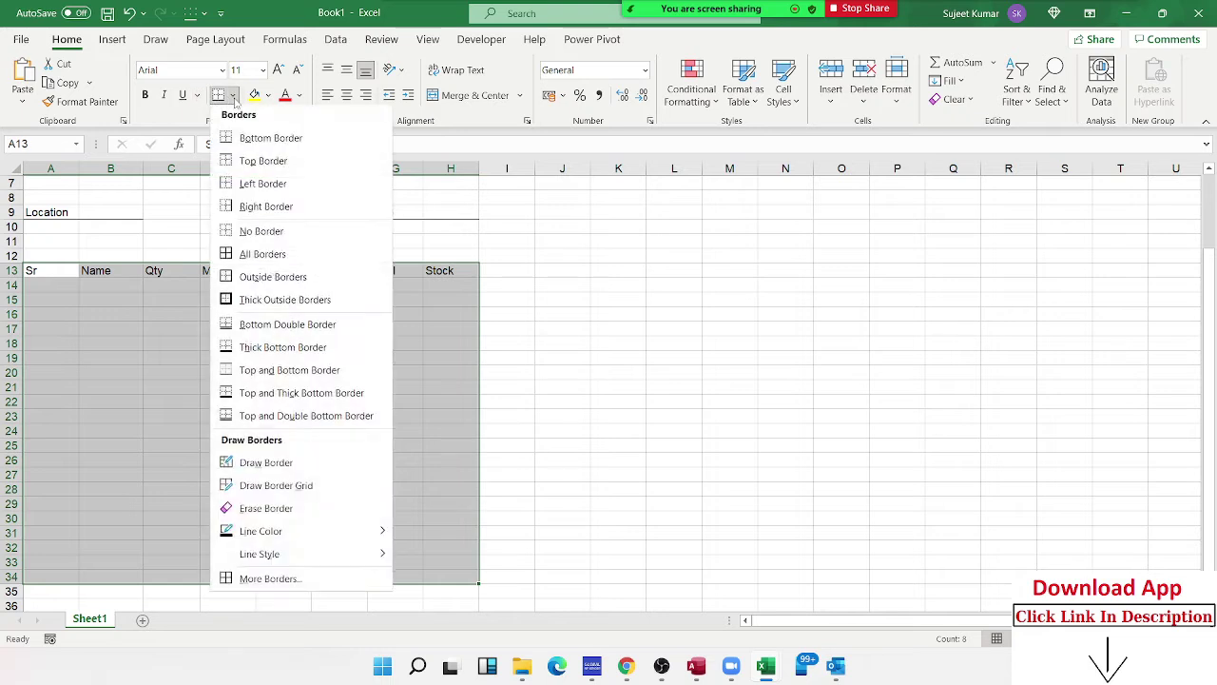
left_click(231, 259)
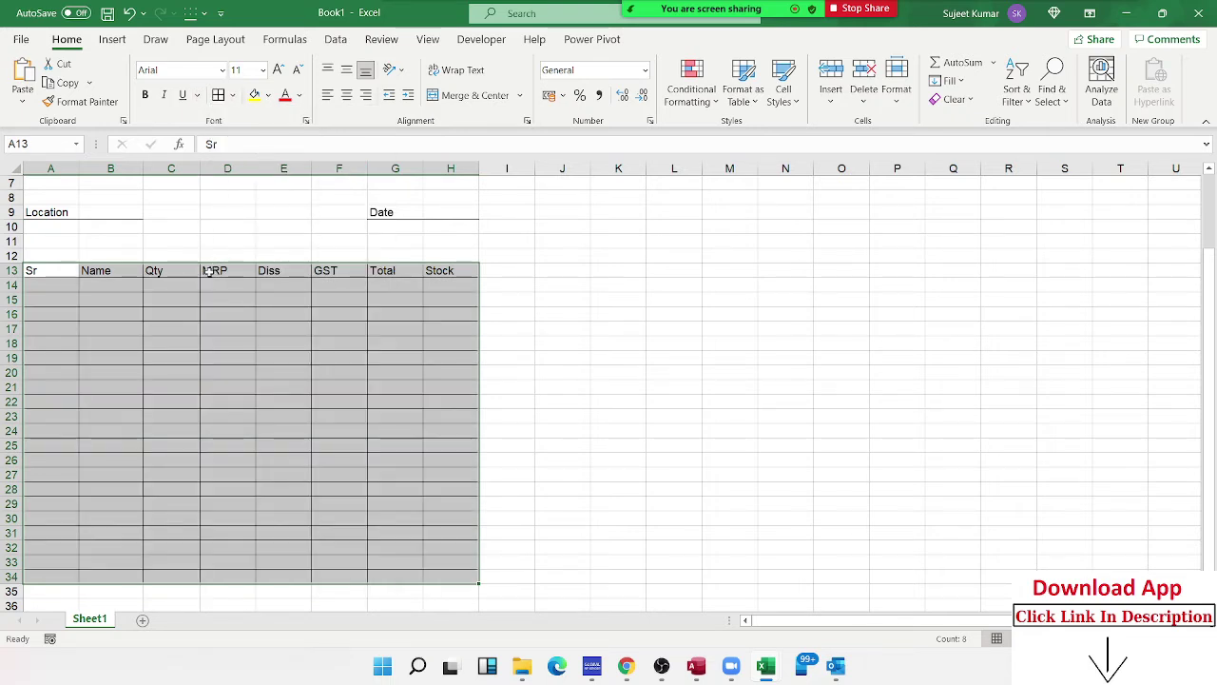
Label A35 'Total' and total the Qty column with =SUM(C14:C34)
scroll(90, 447, "down", 3)
left_click(63, 462)
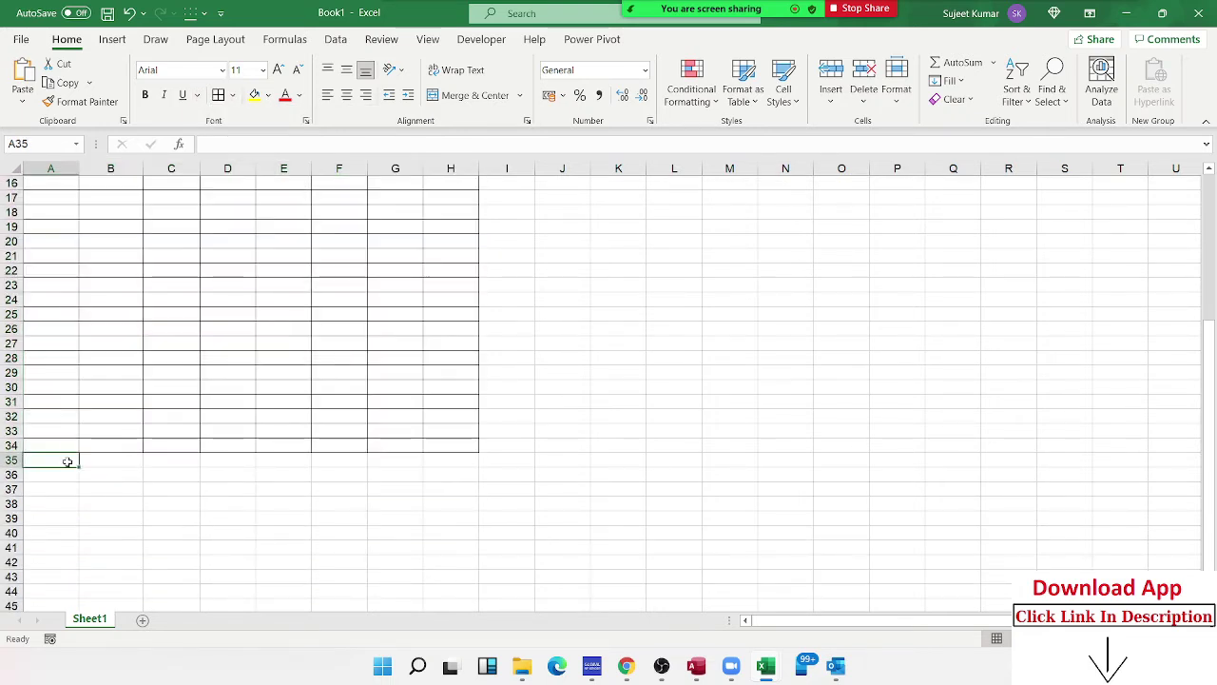
type("Tota")
key("Tab")
key("Tab")
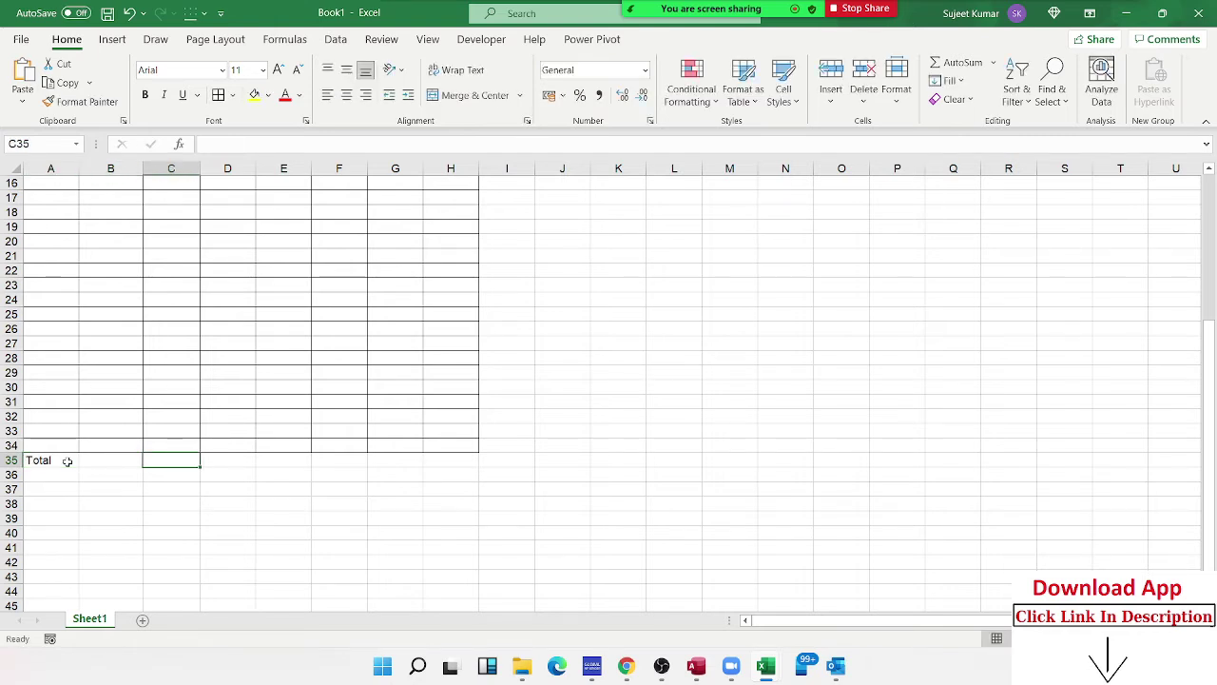
scroll(66, 461, "up", 5)
scroll(68, 461, "down", 4)
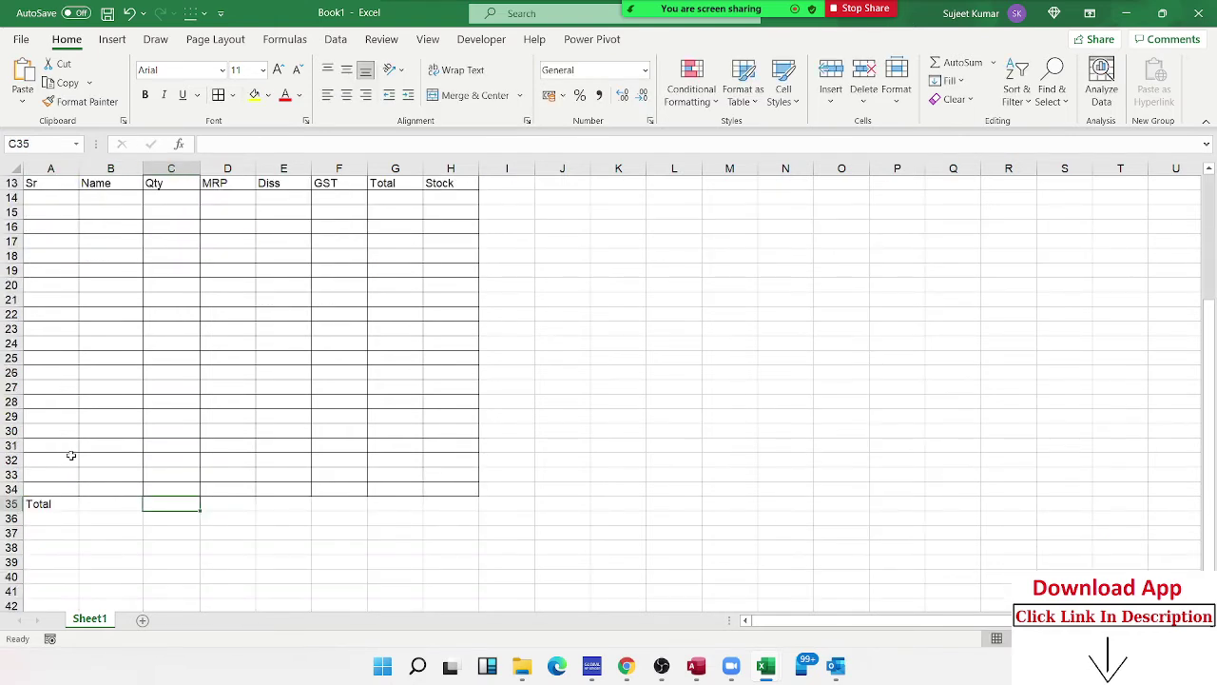
type("=s")
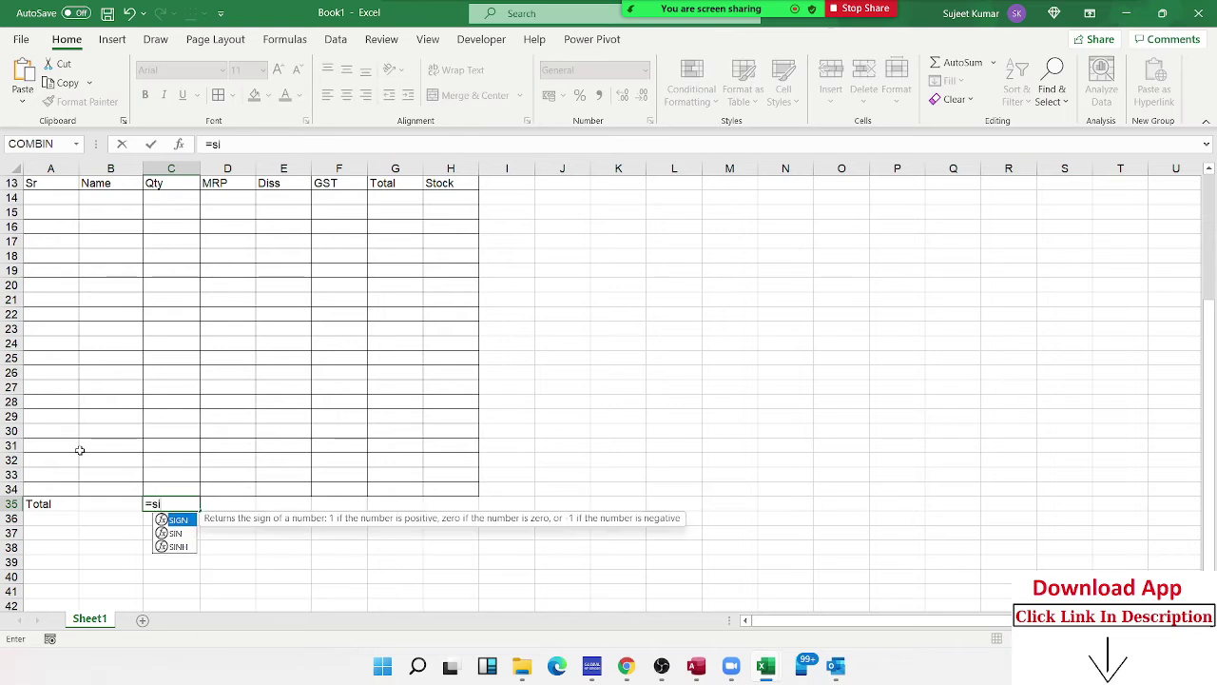
type("um")
key("Tab")
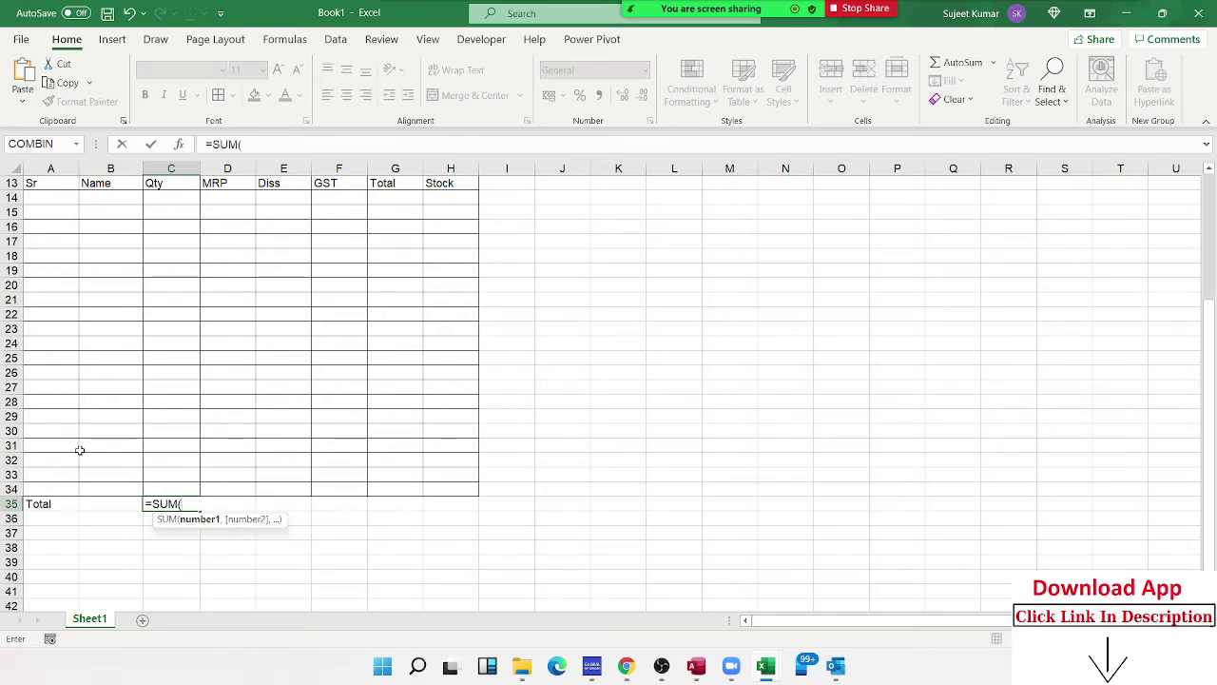
key("Up")
key("shift+Up")
key("shift+Up")
key("shift+Up")
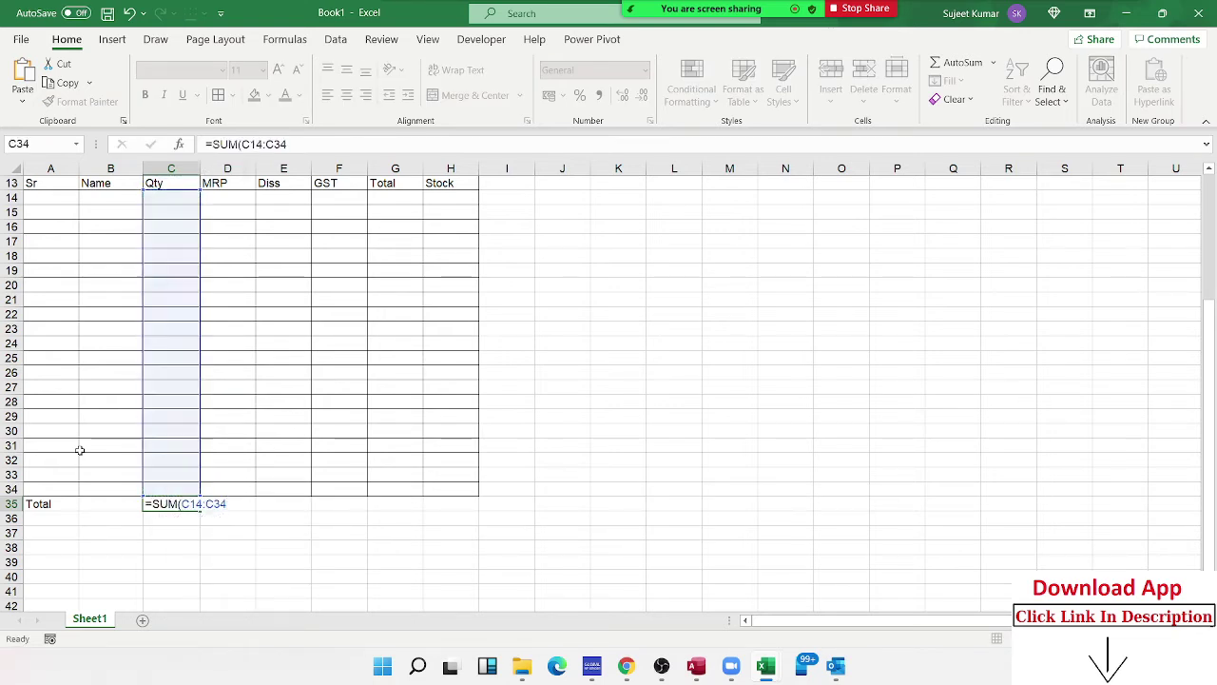
key("Tab")
Enter =AVERAGE(D14:D34) in D35 for the MRP column
key("Home")
key("Right")
key("Right")
key("Right")
type("=")
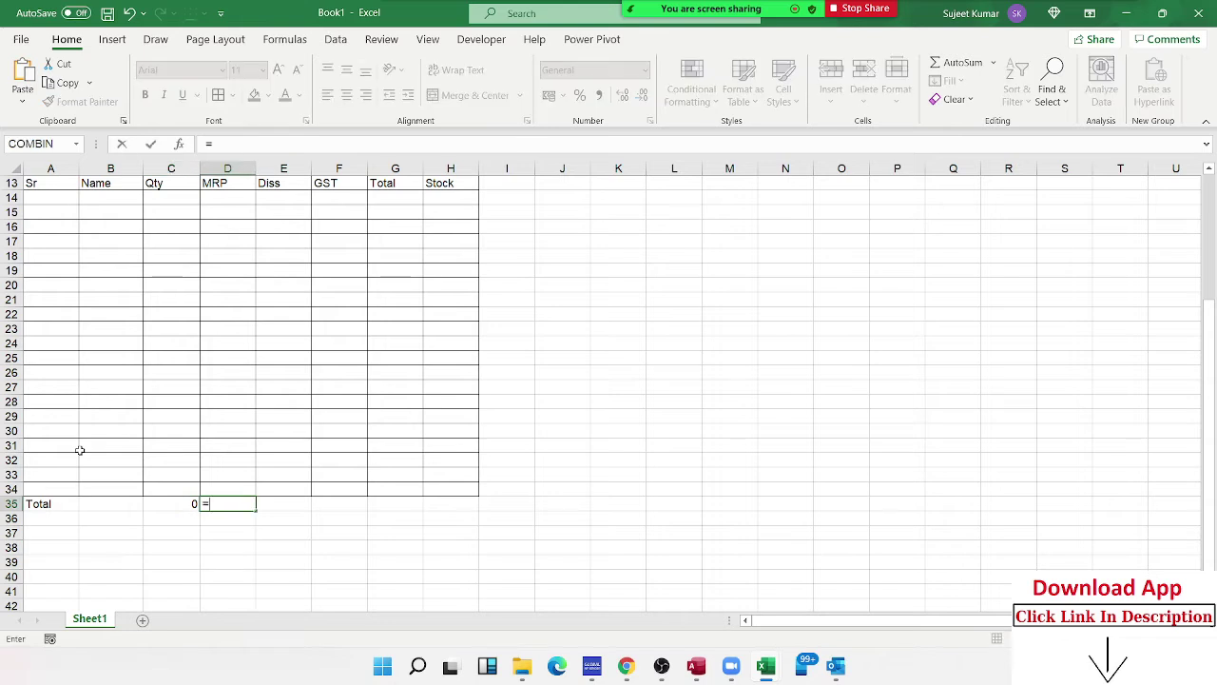
type("av")
key("Down")
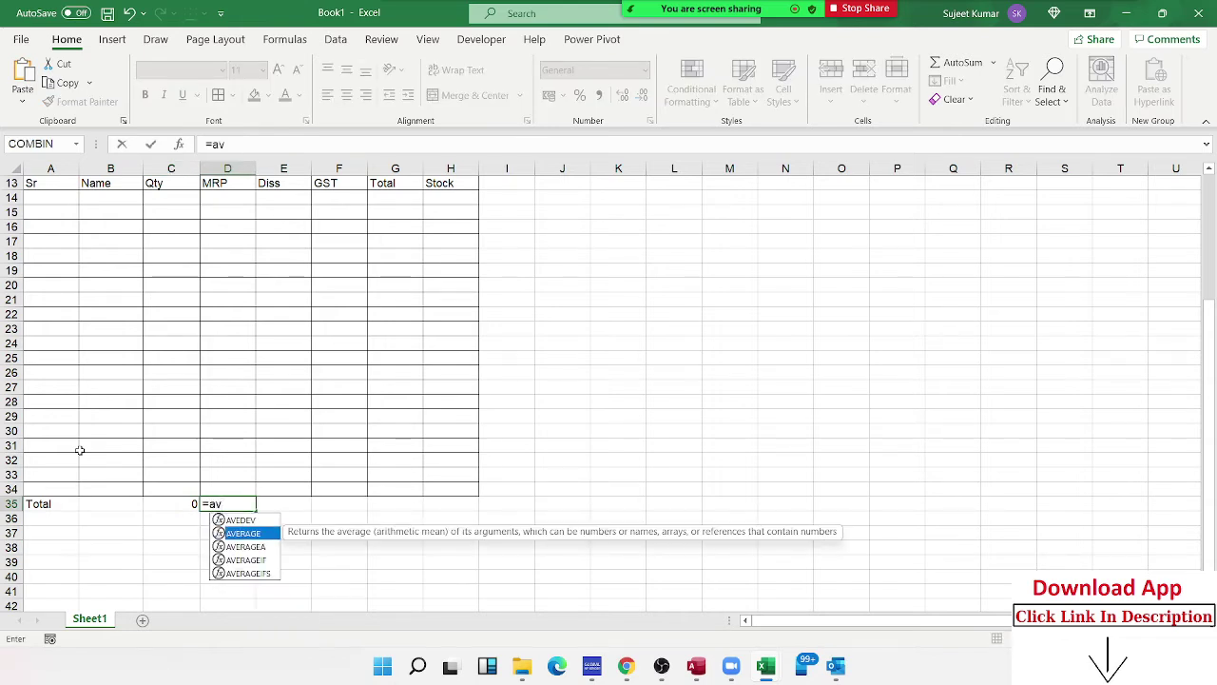
key("Tab")
key("Up")
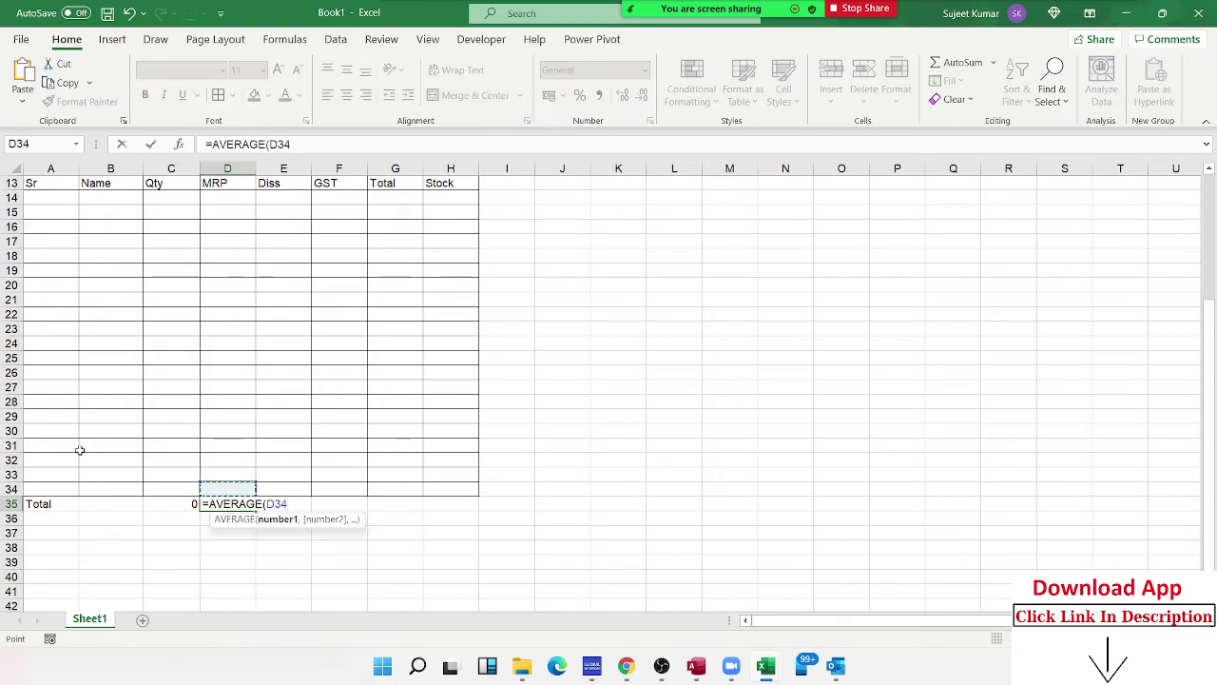
key("ctrl+shift+Up")
key("Tab")
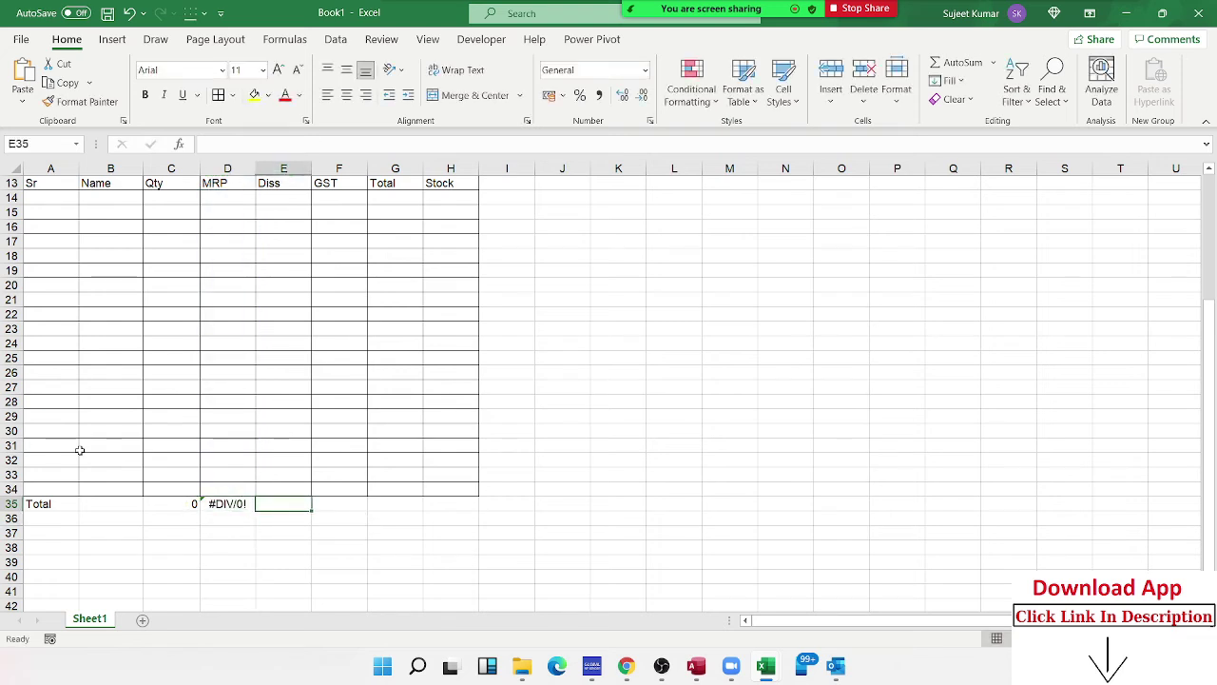
Put =SUM(E14:E34) in E35 and fill it right into F35 and G35
type("=sum")
key("Tab")
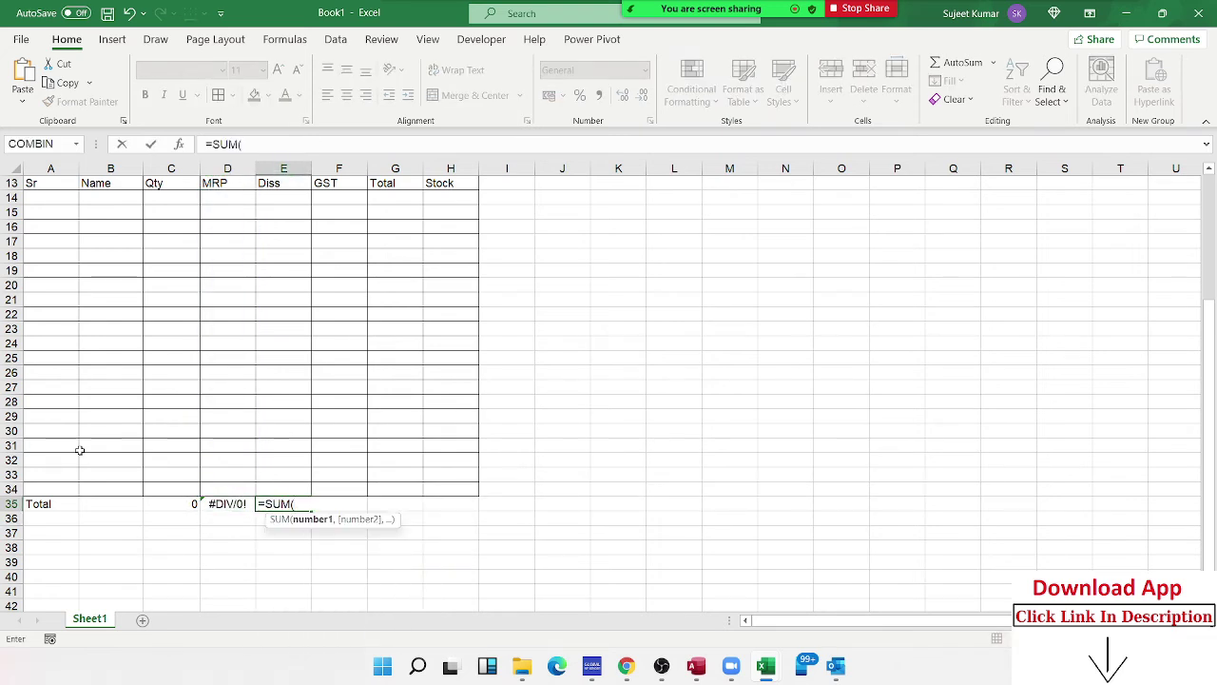
key("Up")
key("ctrl+shift+Up")
key("Return")
key("Up")
key("shift+Right")
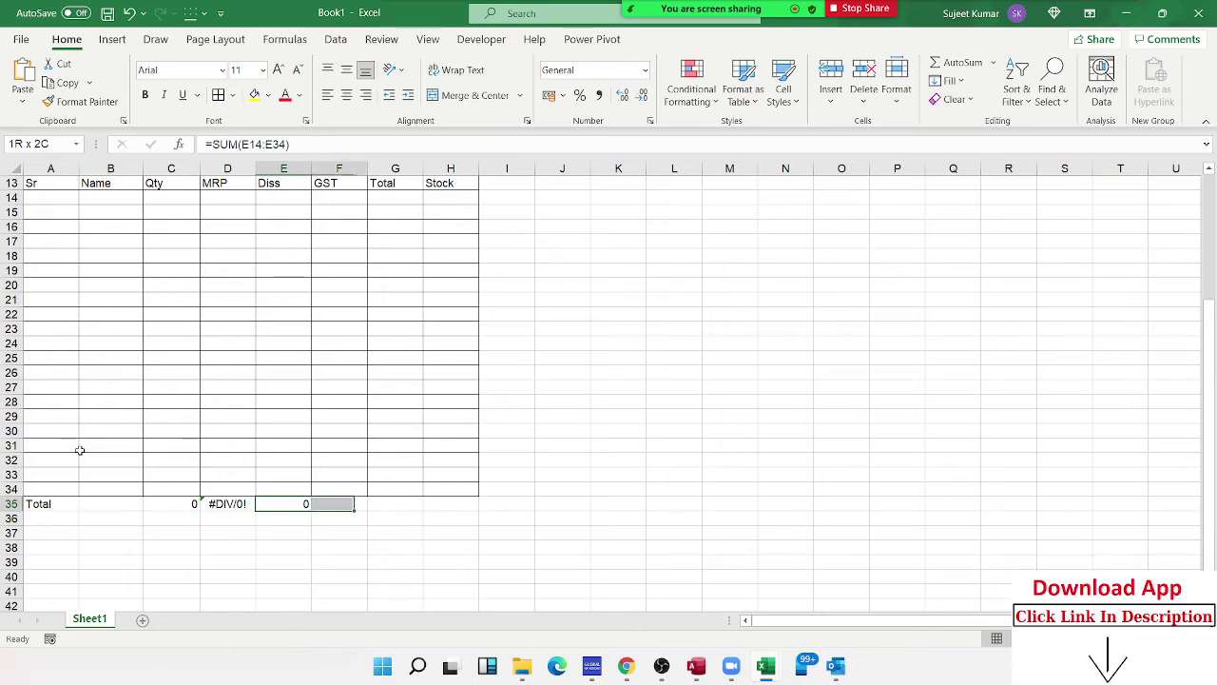
key("ctrl+r")
key("Right")
key("Right")
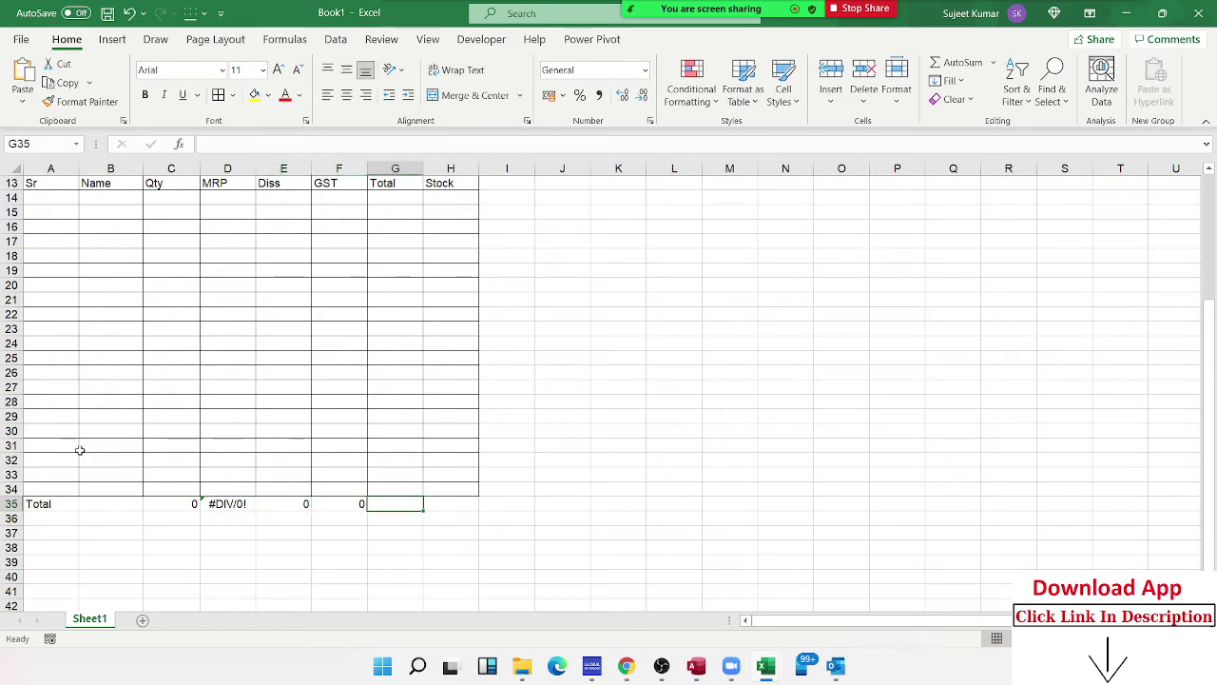
key("ctrl+r")
key("Right")
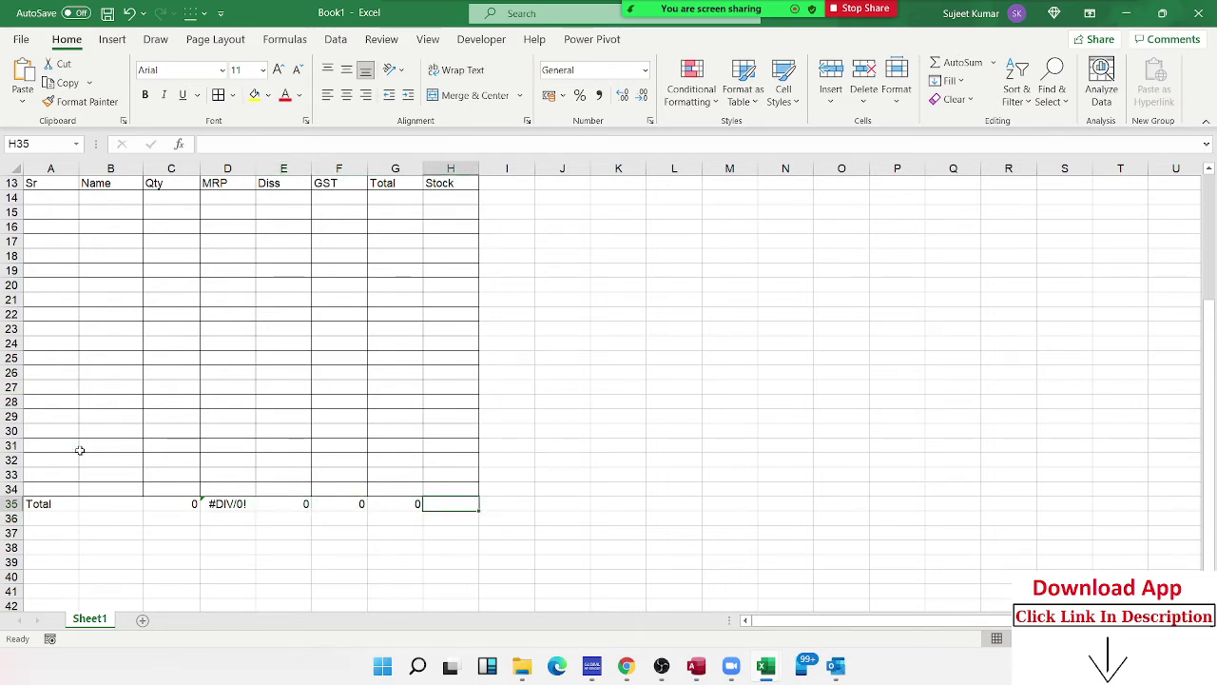
Set H35 to =H34 and select the Total row A35:H35
type("=")
key("Up")
key("Return")
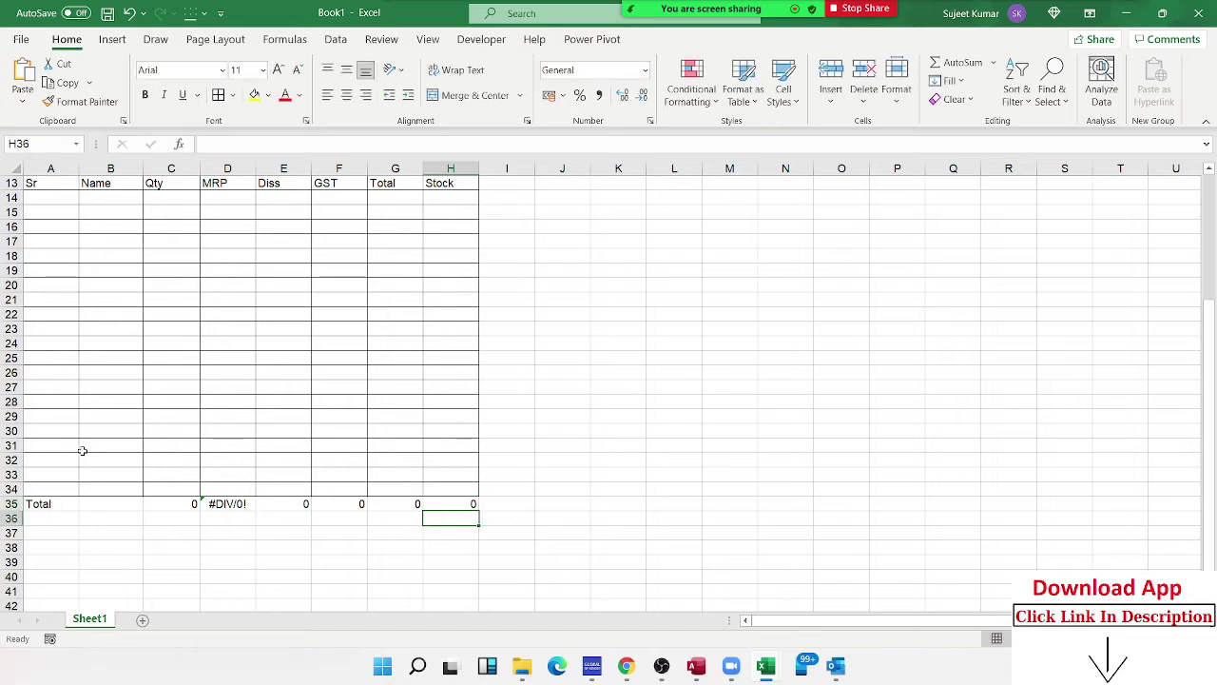
key("Up")
key("shift+Left")
key("shift+Left")
key("shift+Left")
key("shift+Left")
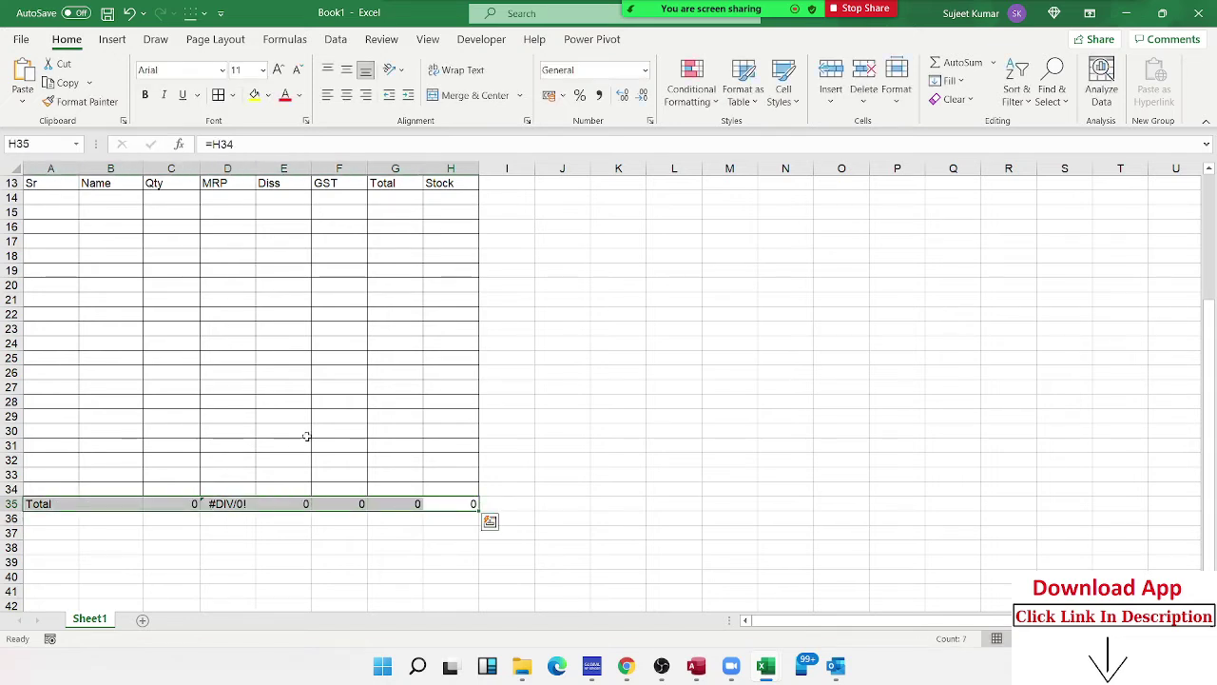
left_click(232, 95)
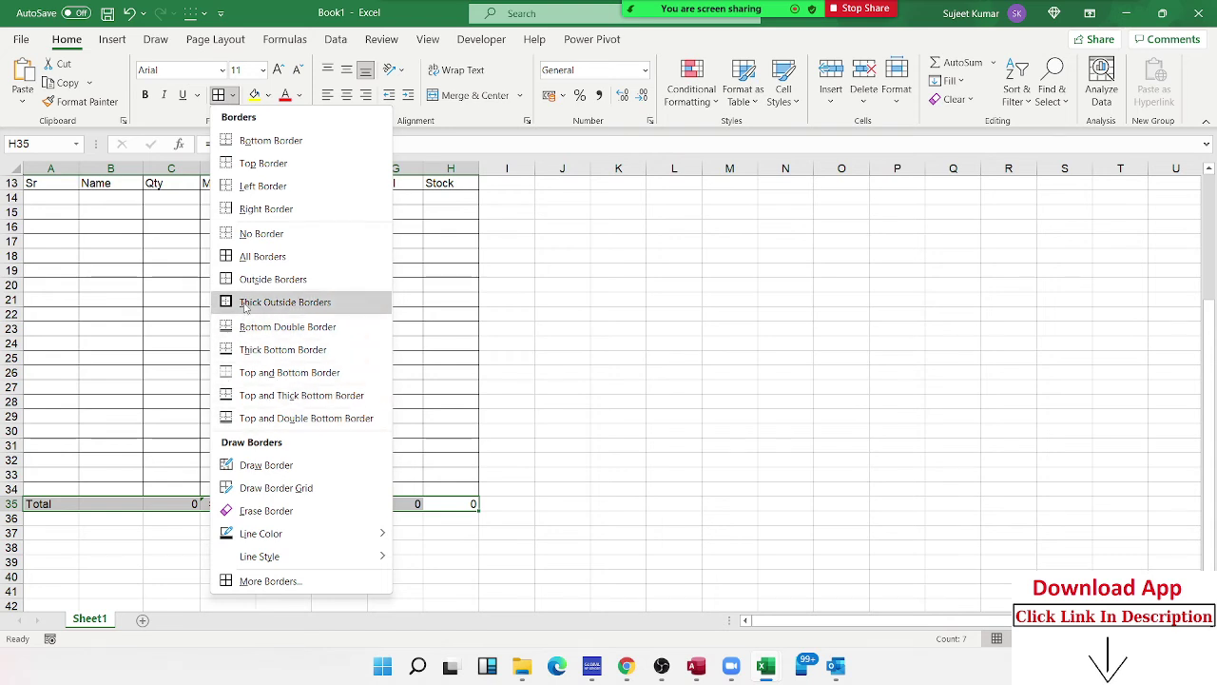
left_click(242, 257)
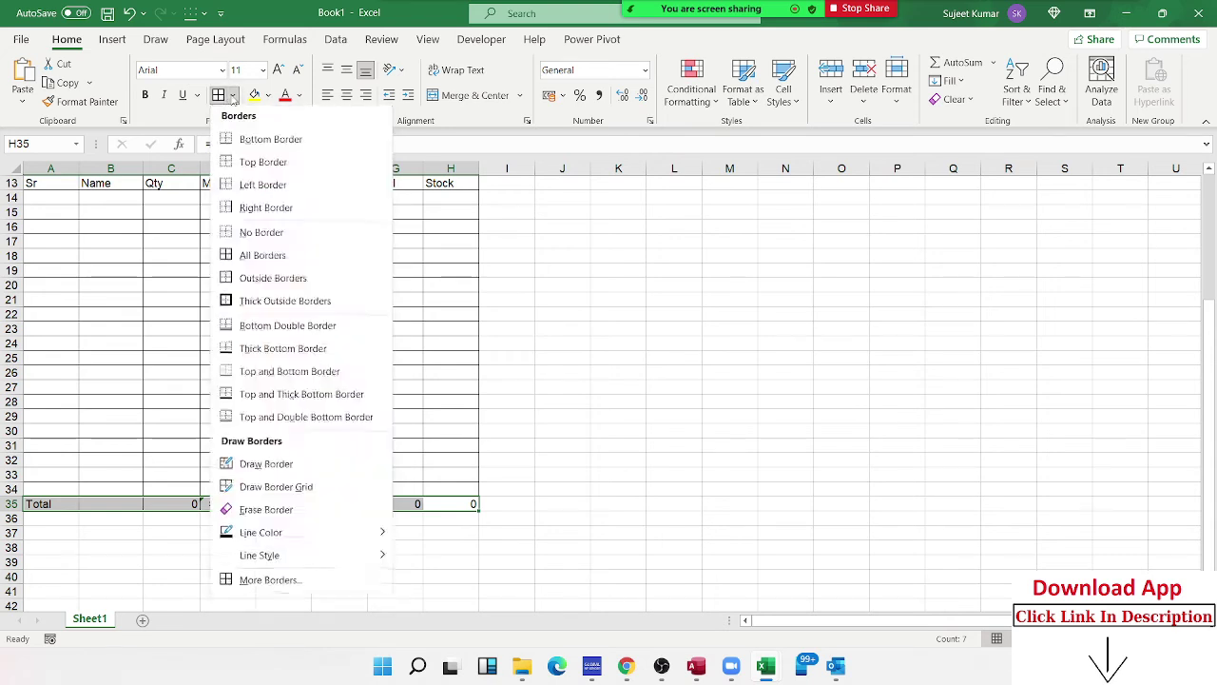
left_click(232, 95)
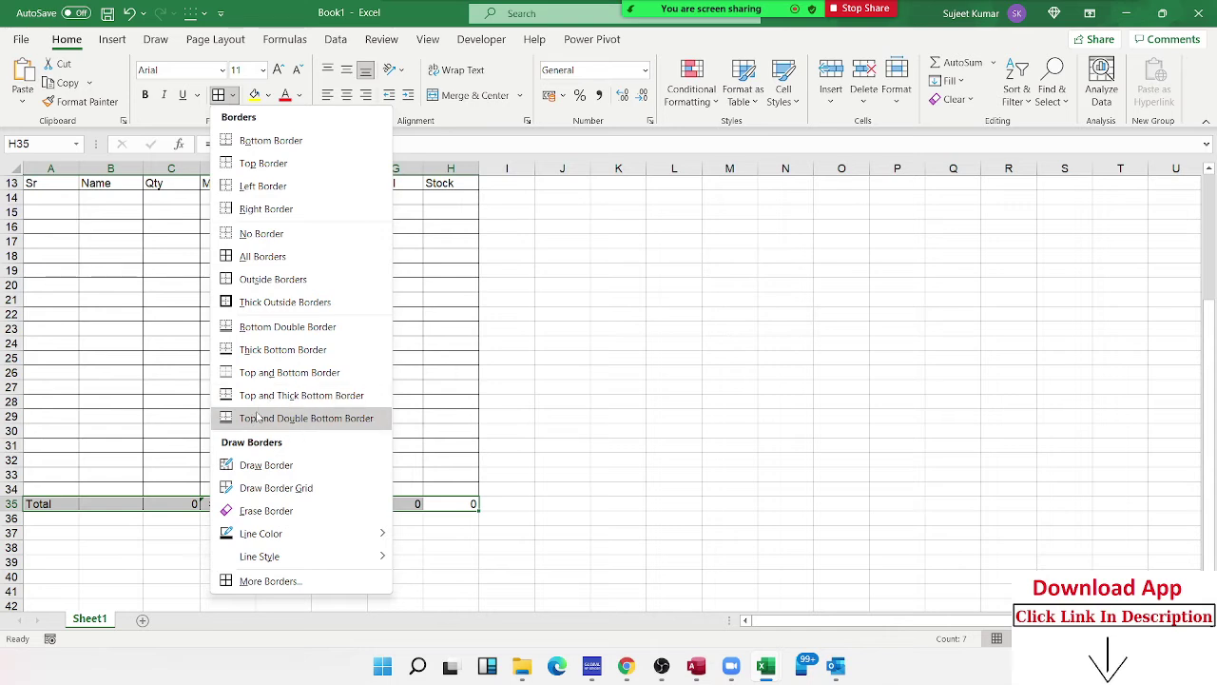
left_click(257, 419)
left_click(540, 463)
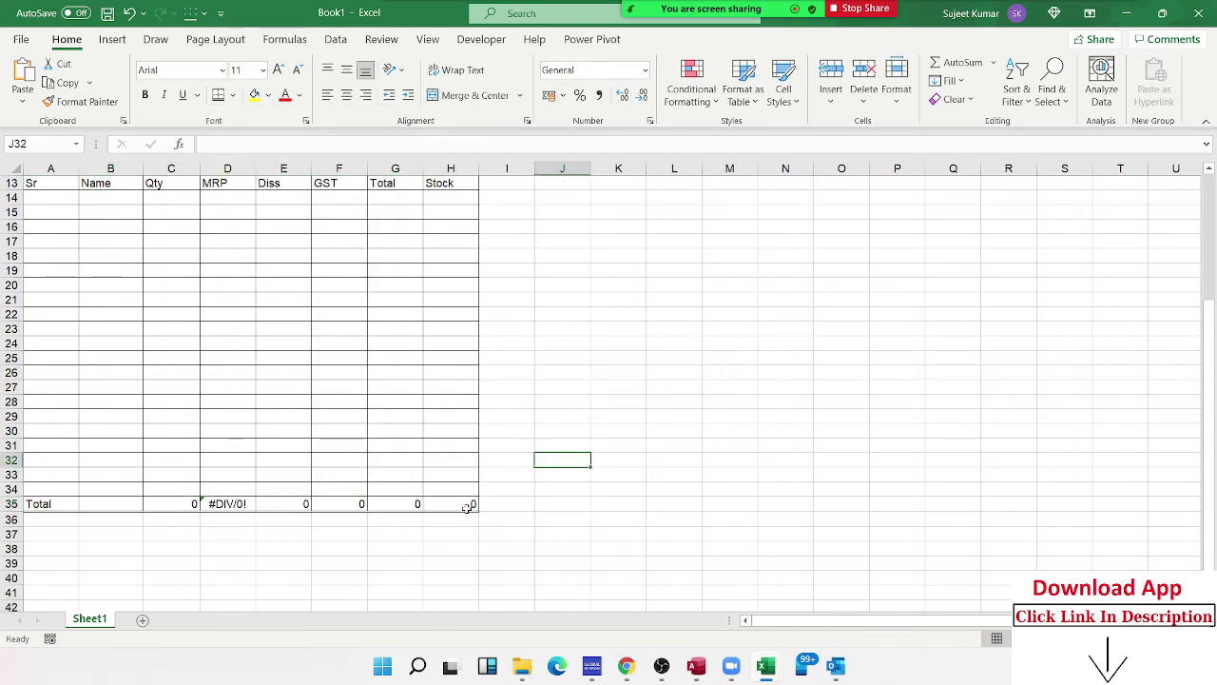
scroll(464, 503, "up", 1)
scroll(463, 503, "up", 3)
scroll(463, 503, "down", 4)
scroll(464, 503, "down", 2)
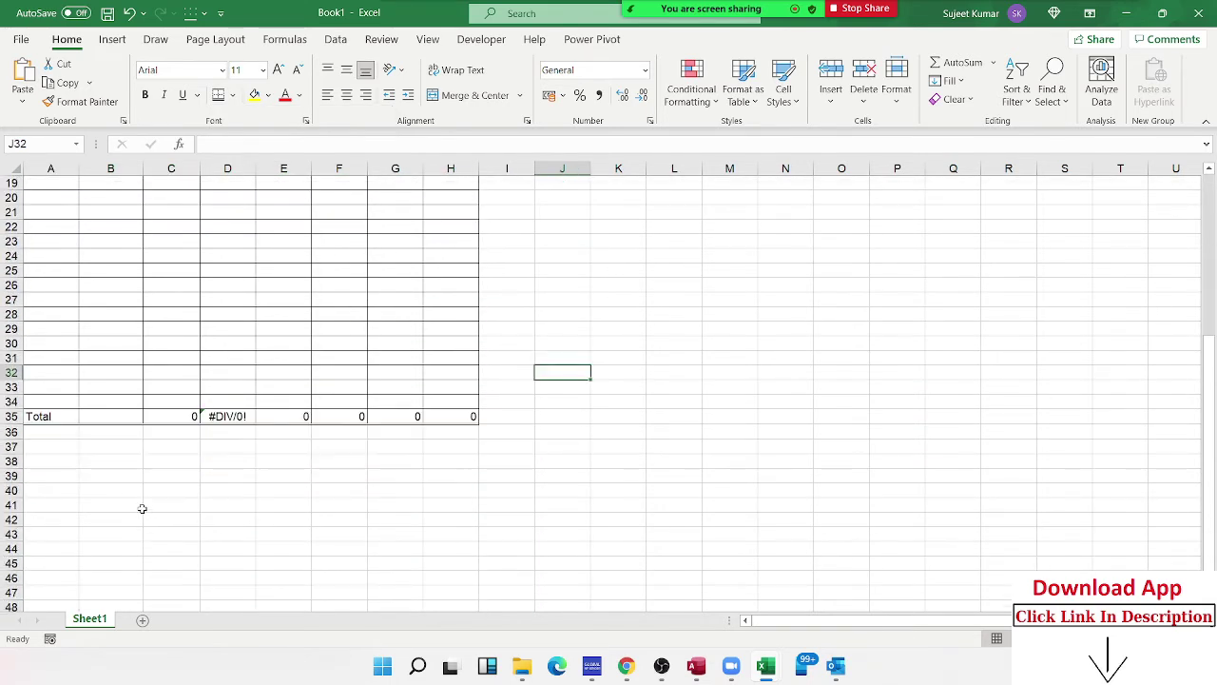
Type 'Checked By' in A43 and 'Auth. By' in G43
left_click(55, 530)
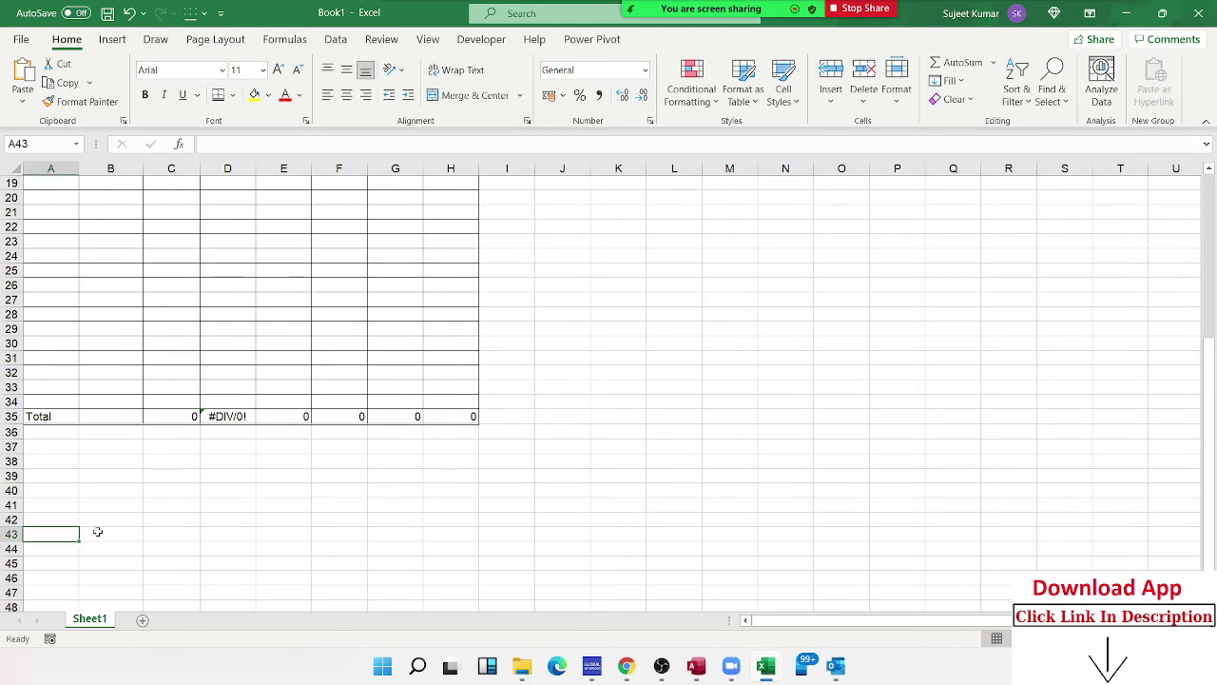
type("Checke")
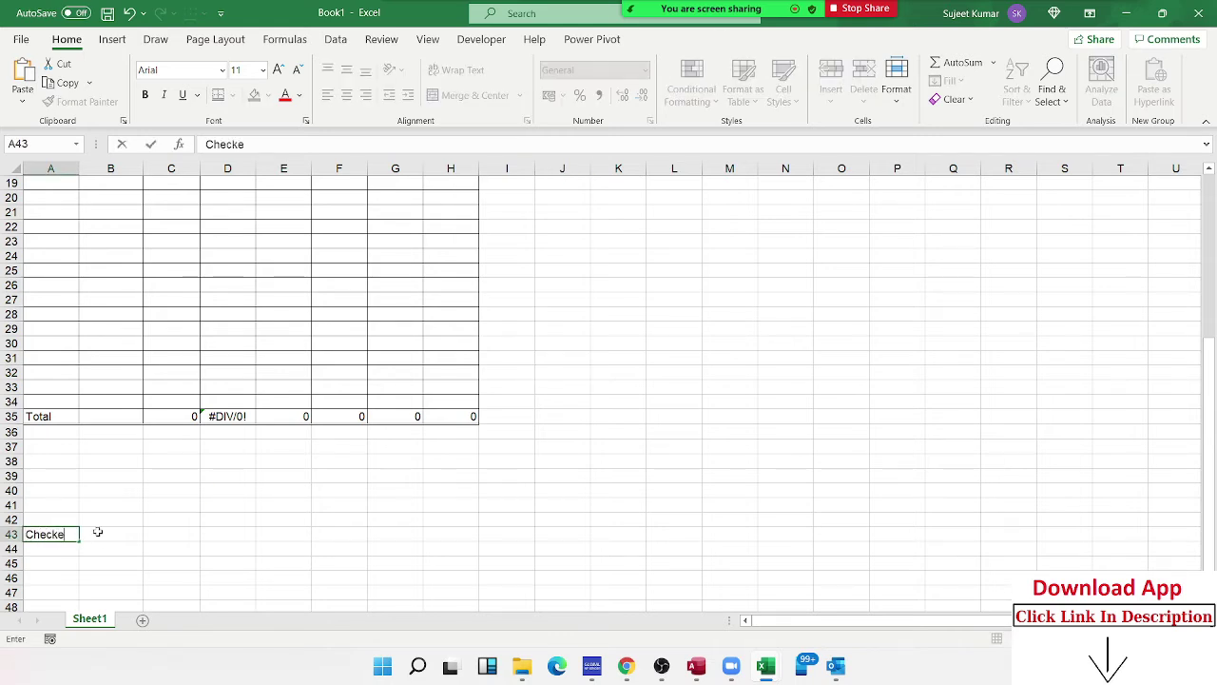
type("d By")
key("Tab")
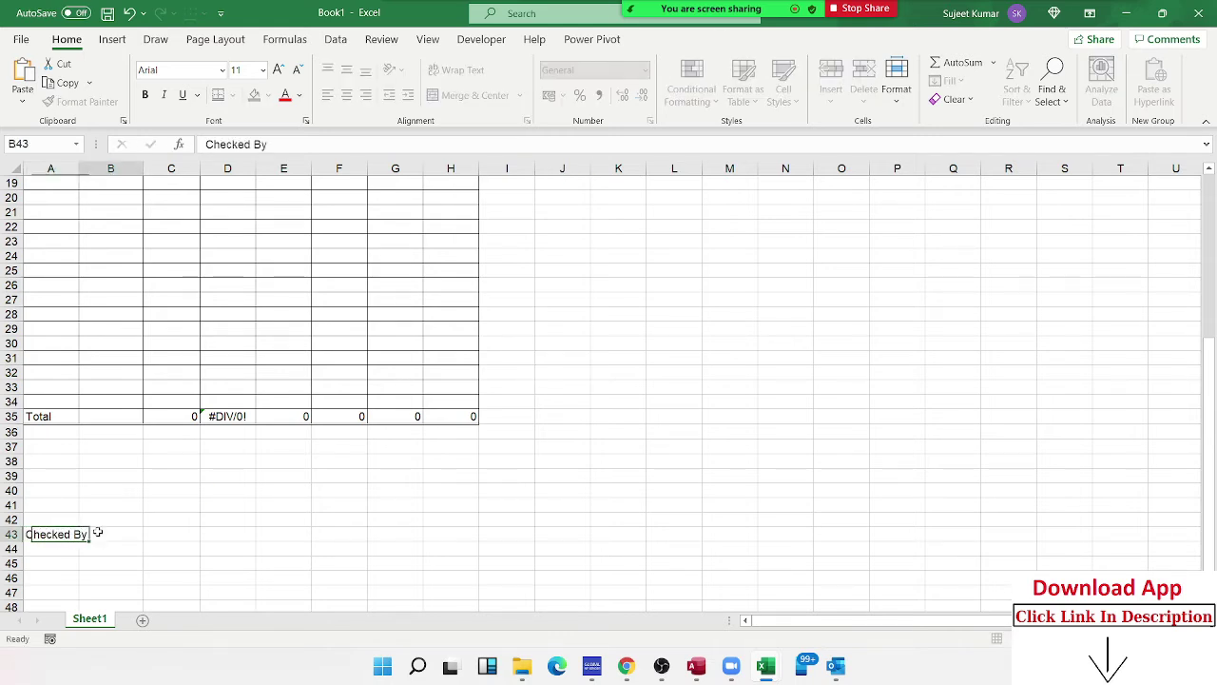
key("Tab")
key("Tab")
key("Tab")
key("Tab")
key("Tab")
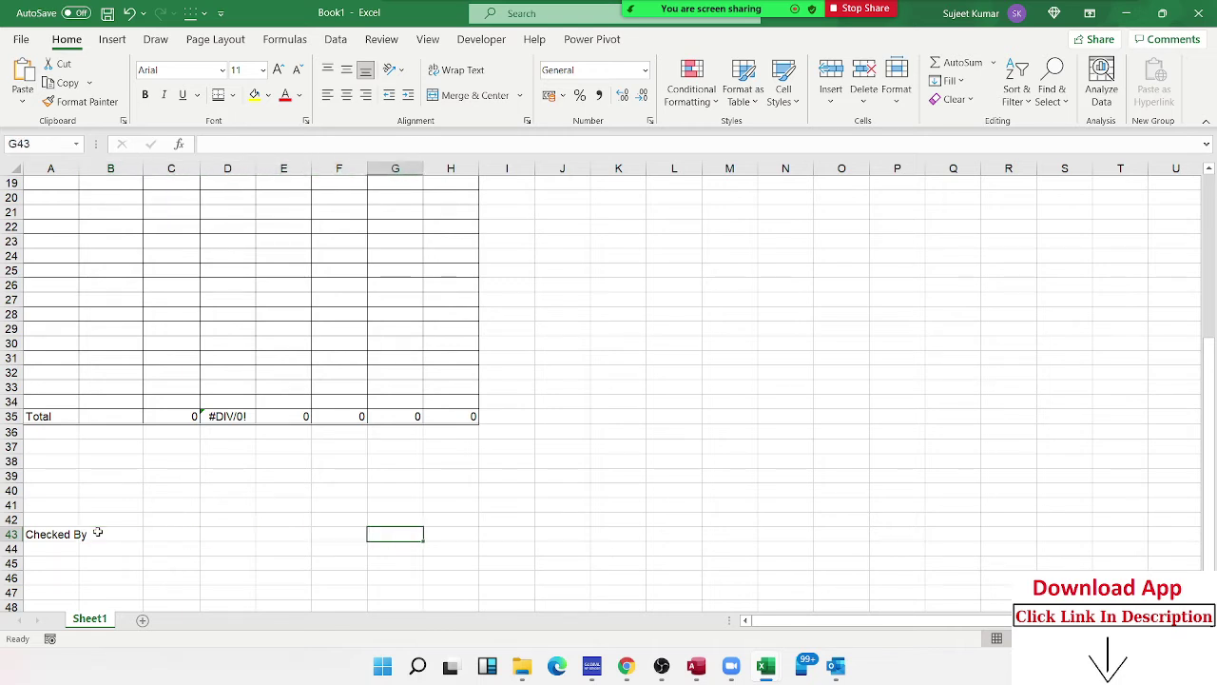
type("Aut")
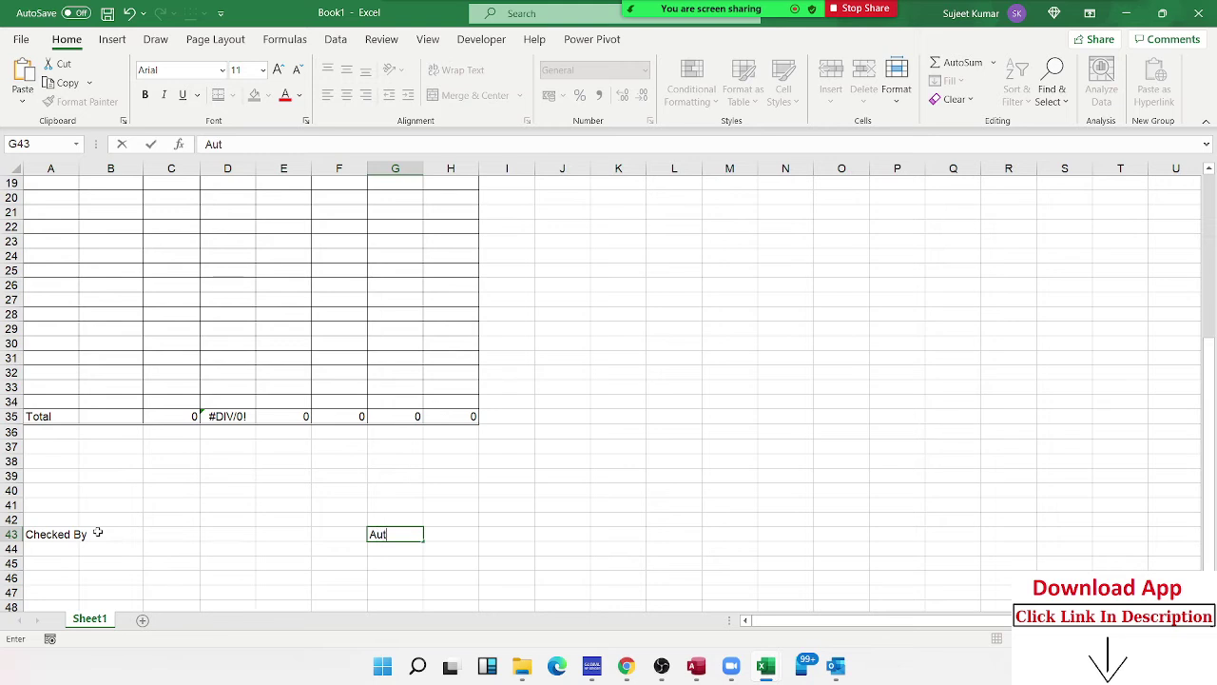
type("h. B")
type("y")
key("Return")
Give G42:H42 a bottom-border signature line, then select A42:B42
left_click(389, 531)
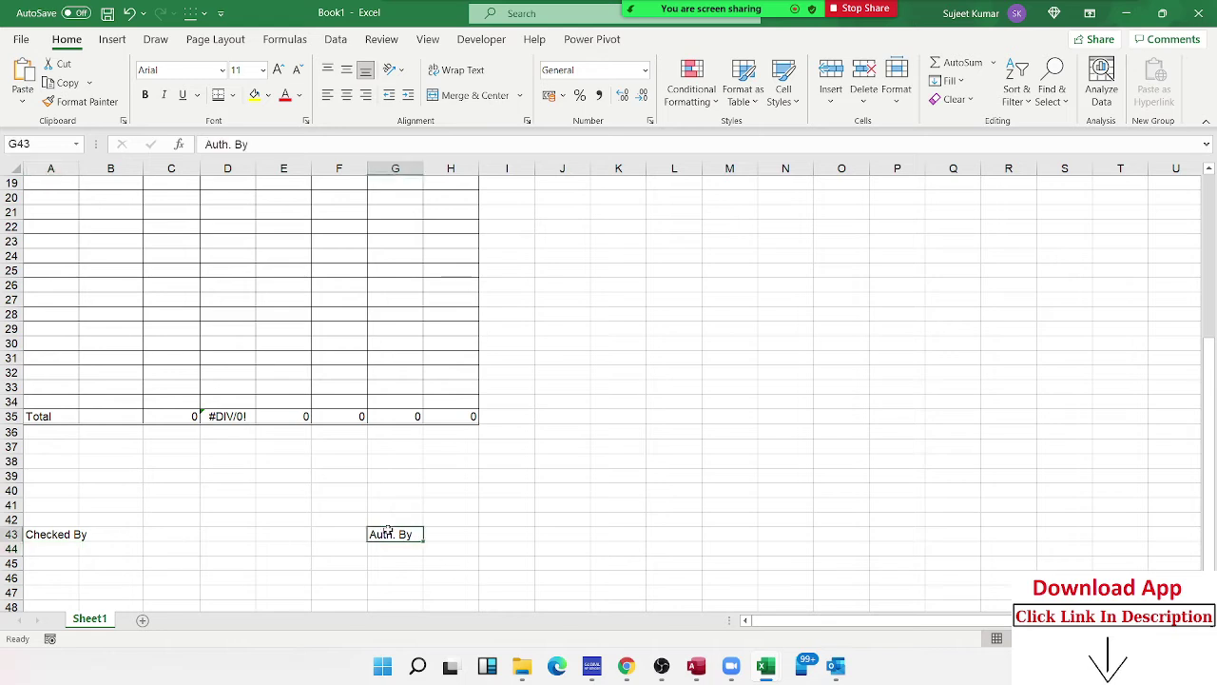
left_click_drag(398, 518, 440, 518)
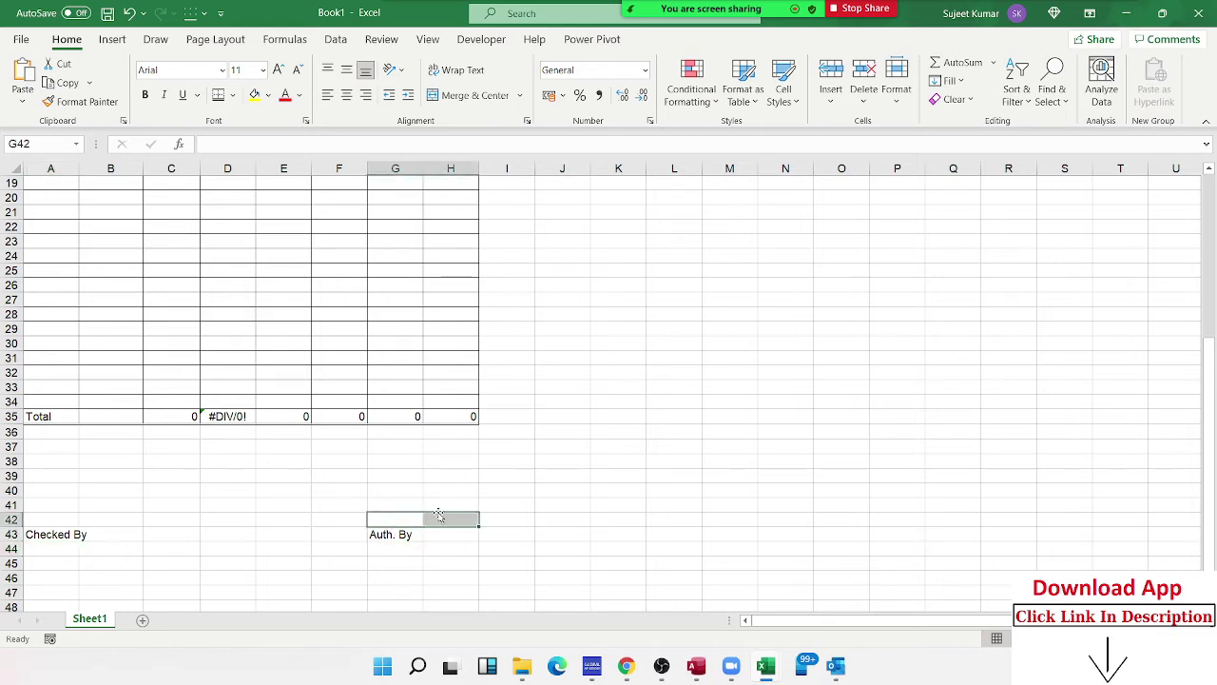
left_click(232, 95)
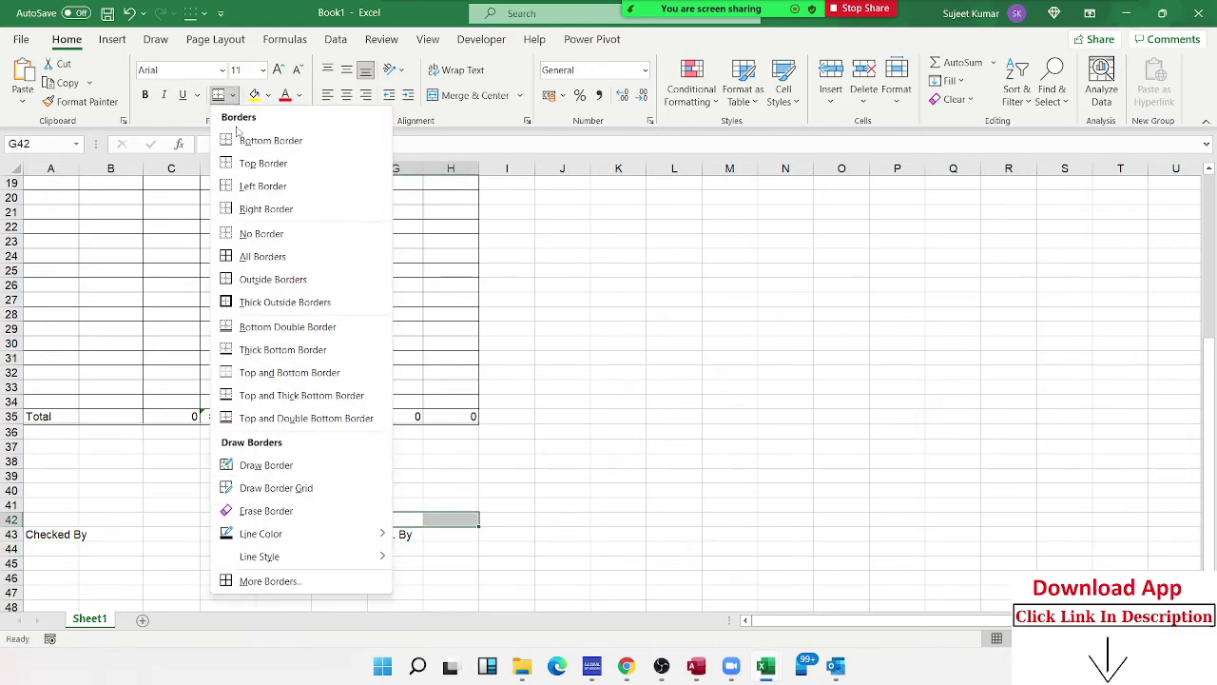
left_click(238, 141)
left_click(147, 447)
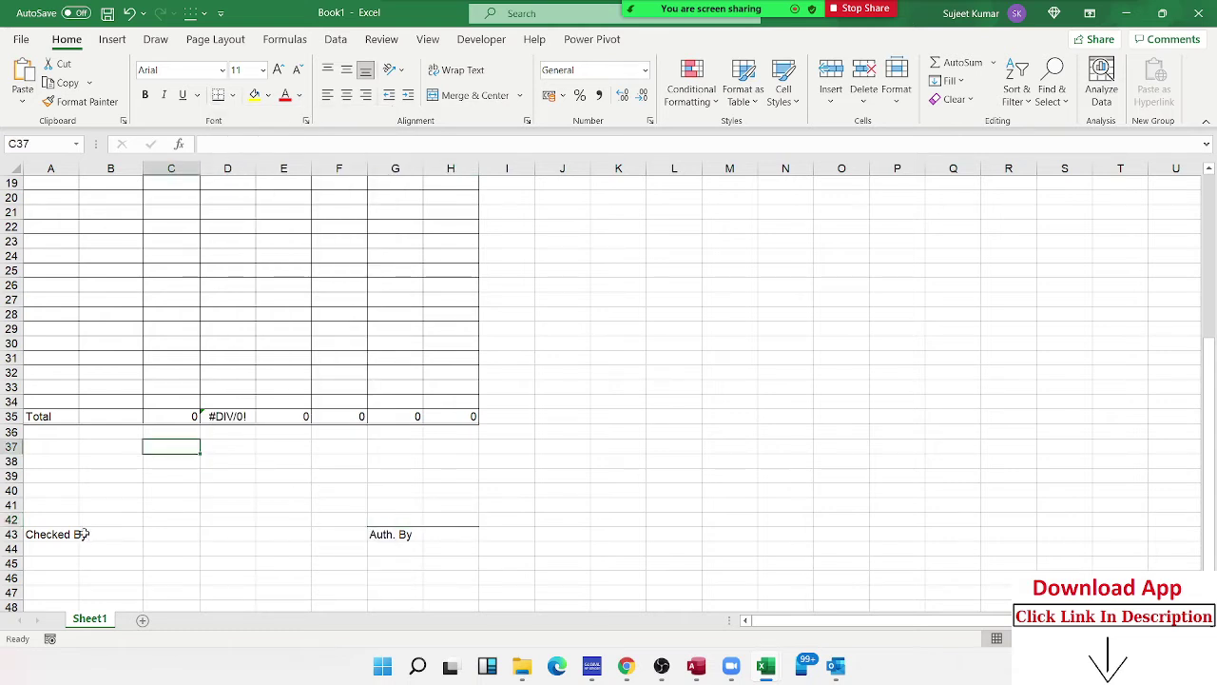
left_click_drag(65, 523, 98, 518)
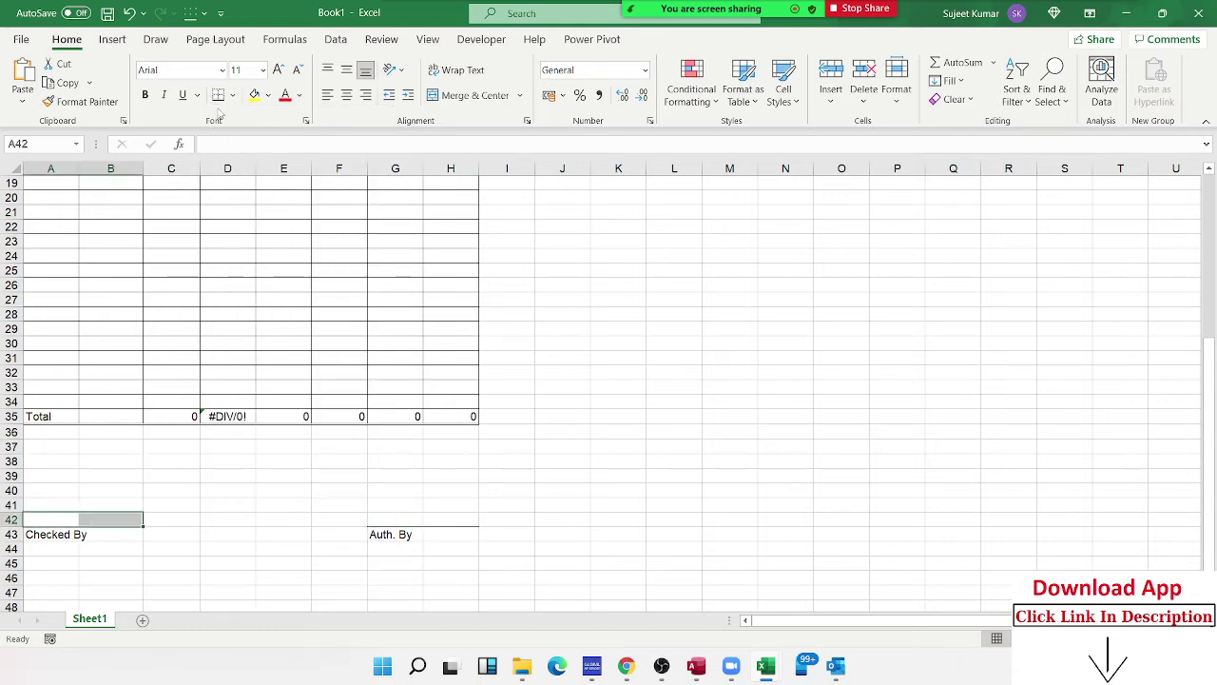
Turn off Gridlines view on the Page Layout tab
scroll(524, 354, "up", 5)
scroll(524, 354, "up", 1)
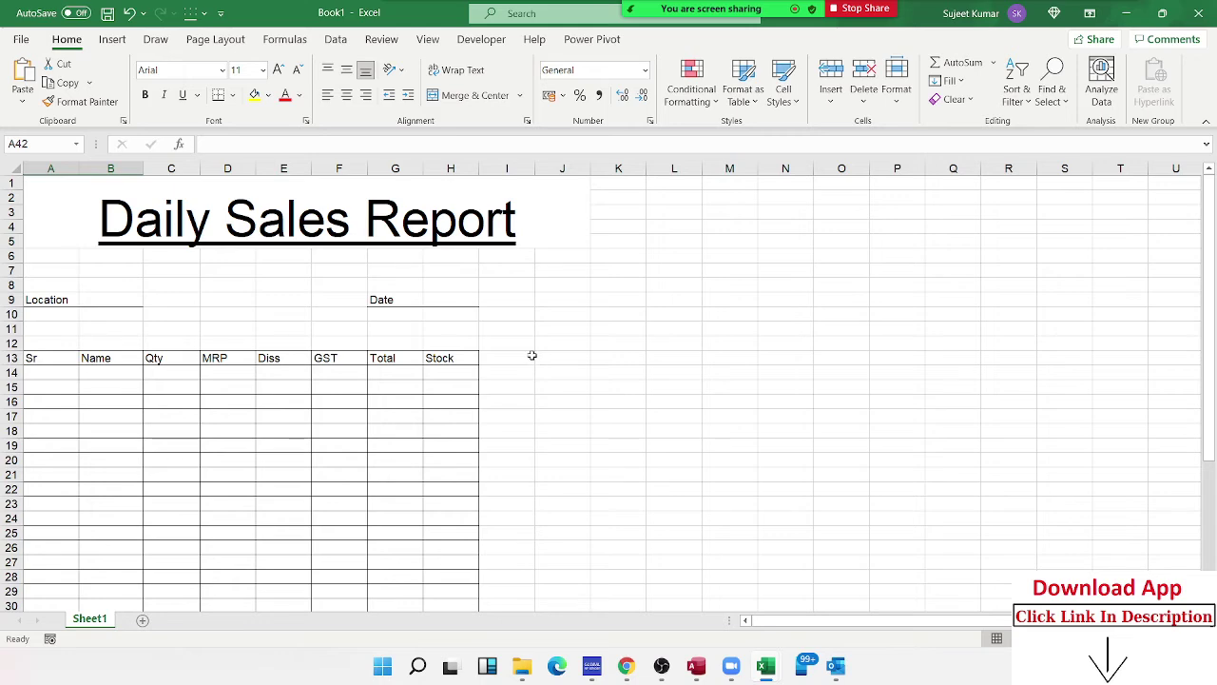
scroll(524, 353, "down", 4)
scroll(524, 354, "up", 4)
left_click(215, 39)
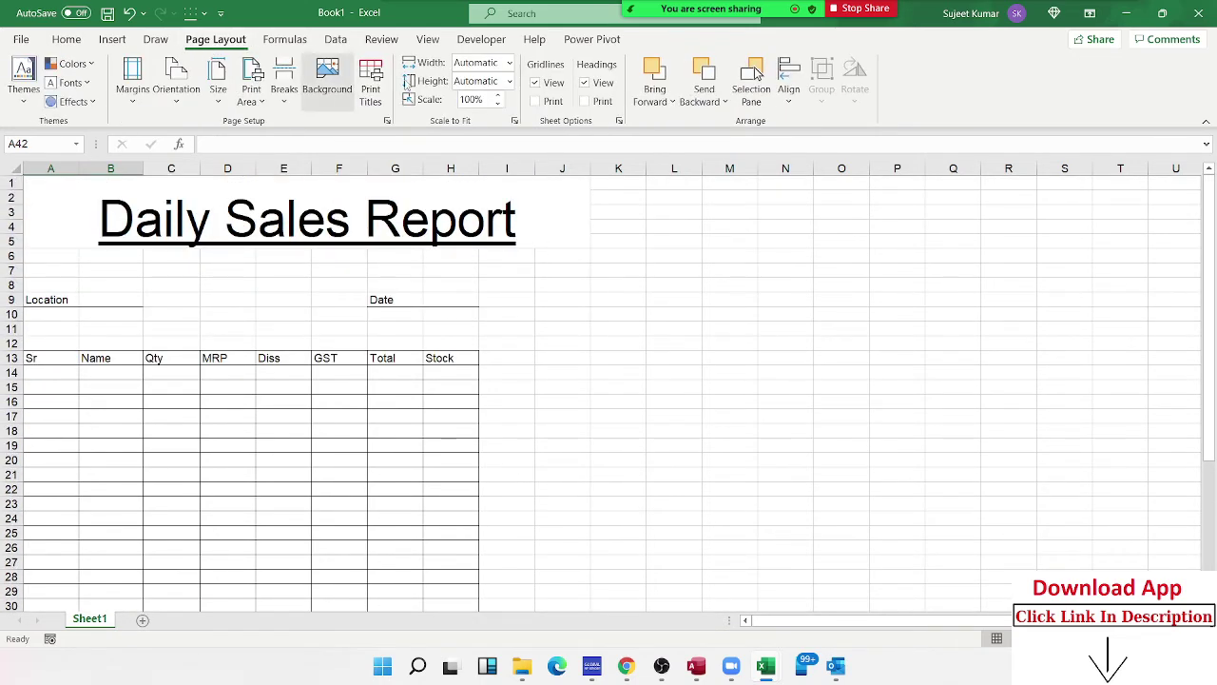
left_click(535, 83)
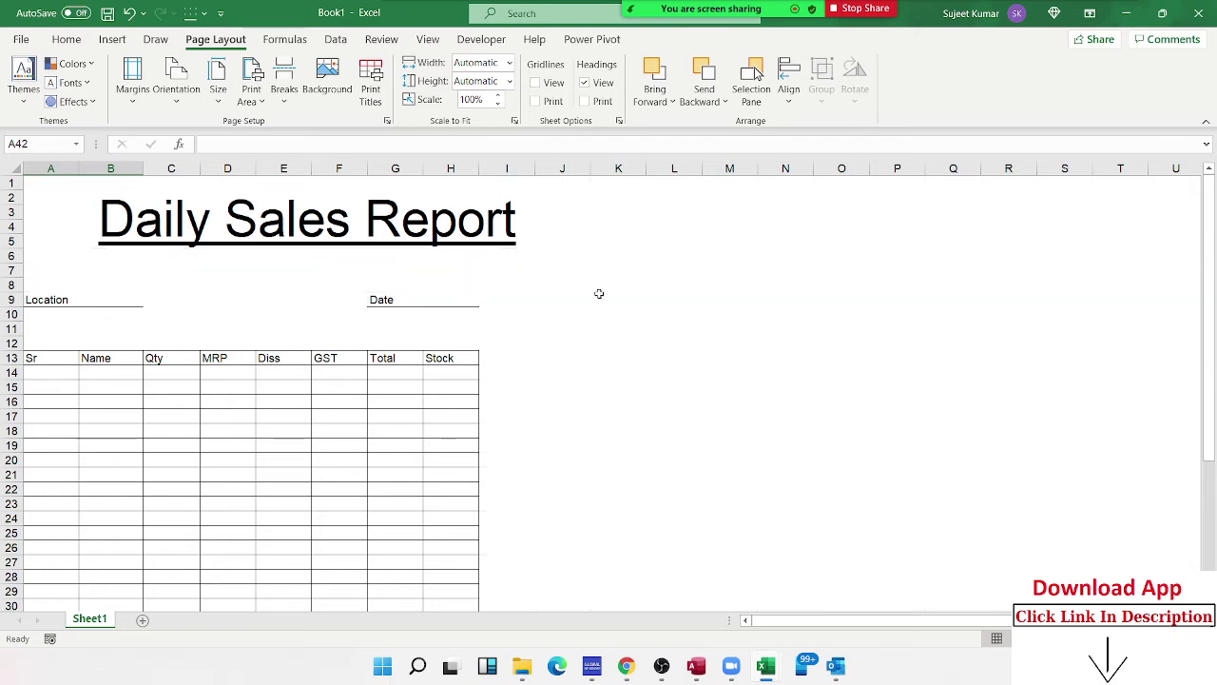
left_click(632, 339)
Review the gridline-free form, checking the Location and Date entry cells
scroll(622, 371, "down", 5)
scroll(618, 373, "up", 3)
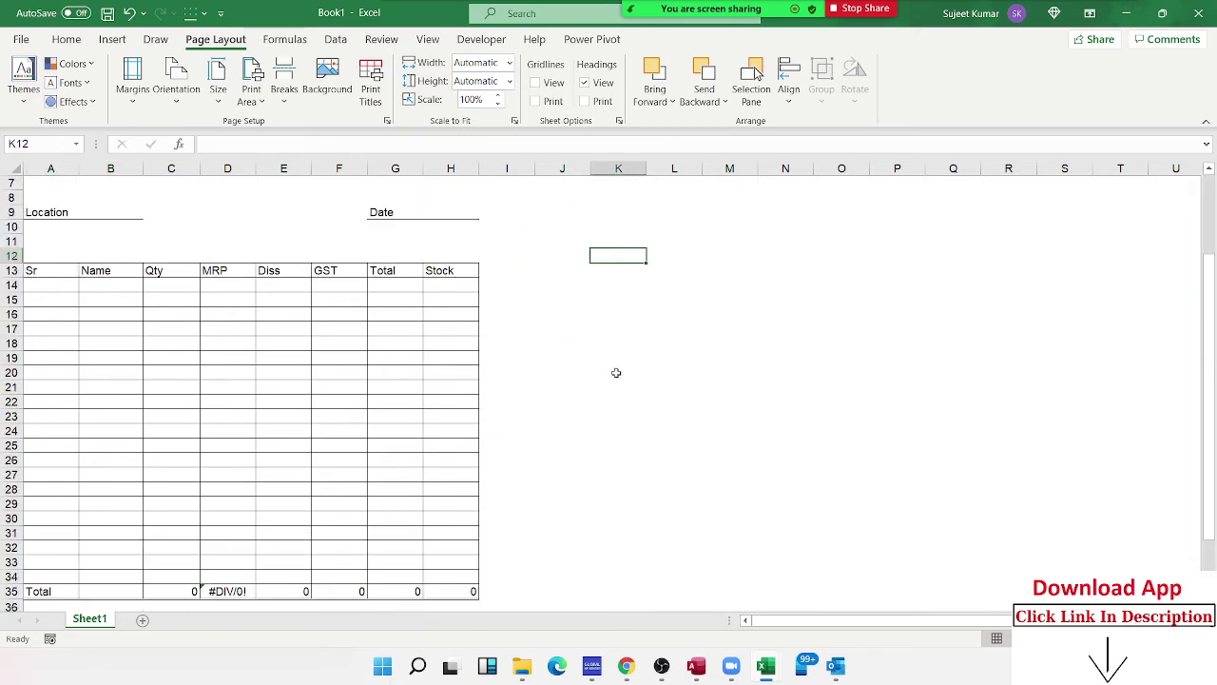
scroll(617, 369, "up", 2)
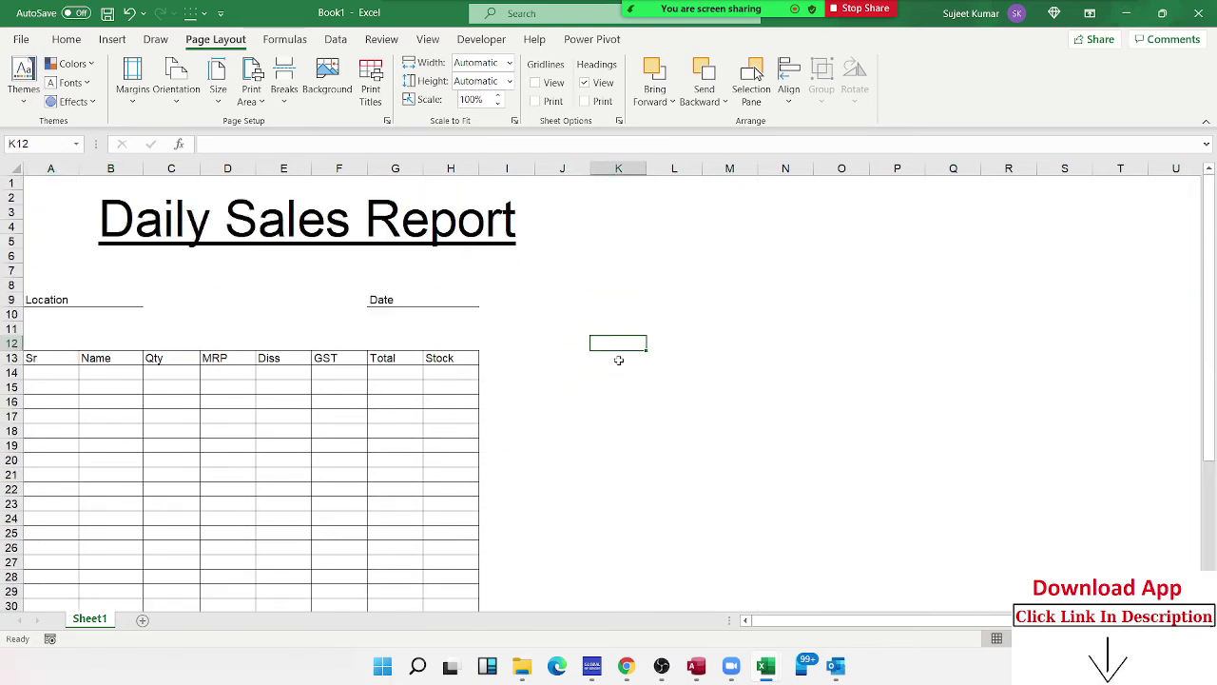
left_click(66, 298)
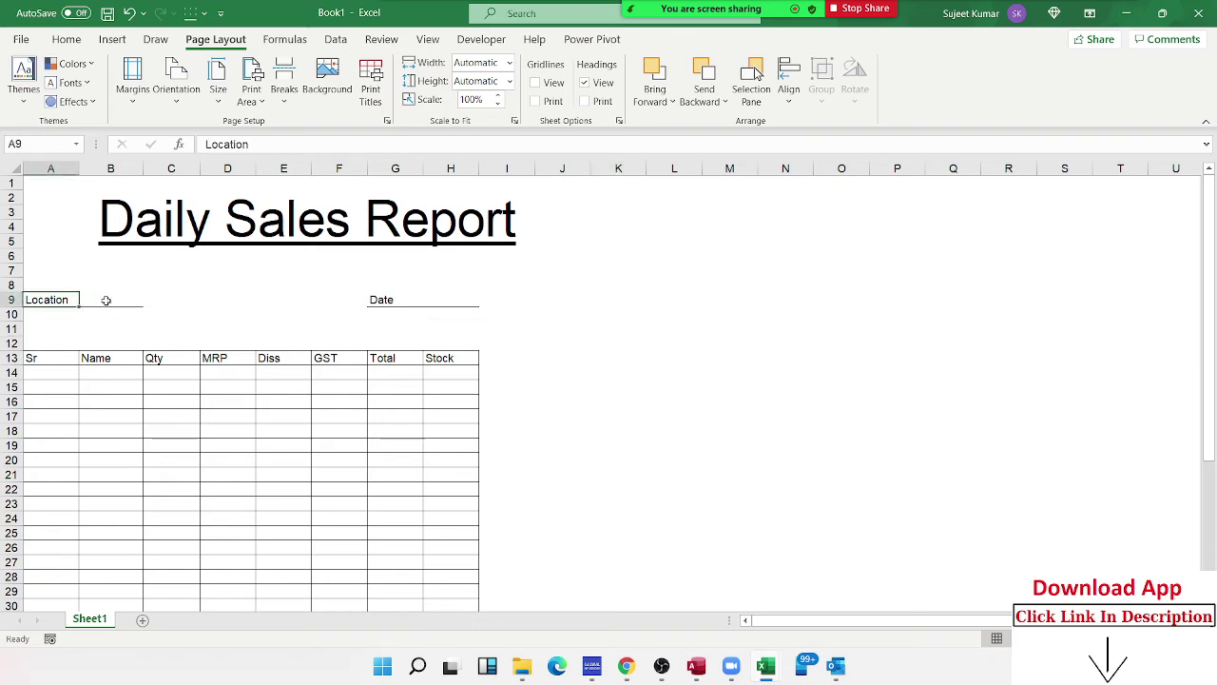
left_click(107, 299)
left_click(431, 298)
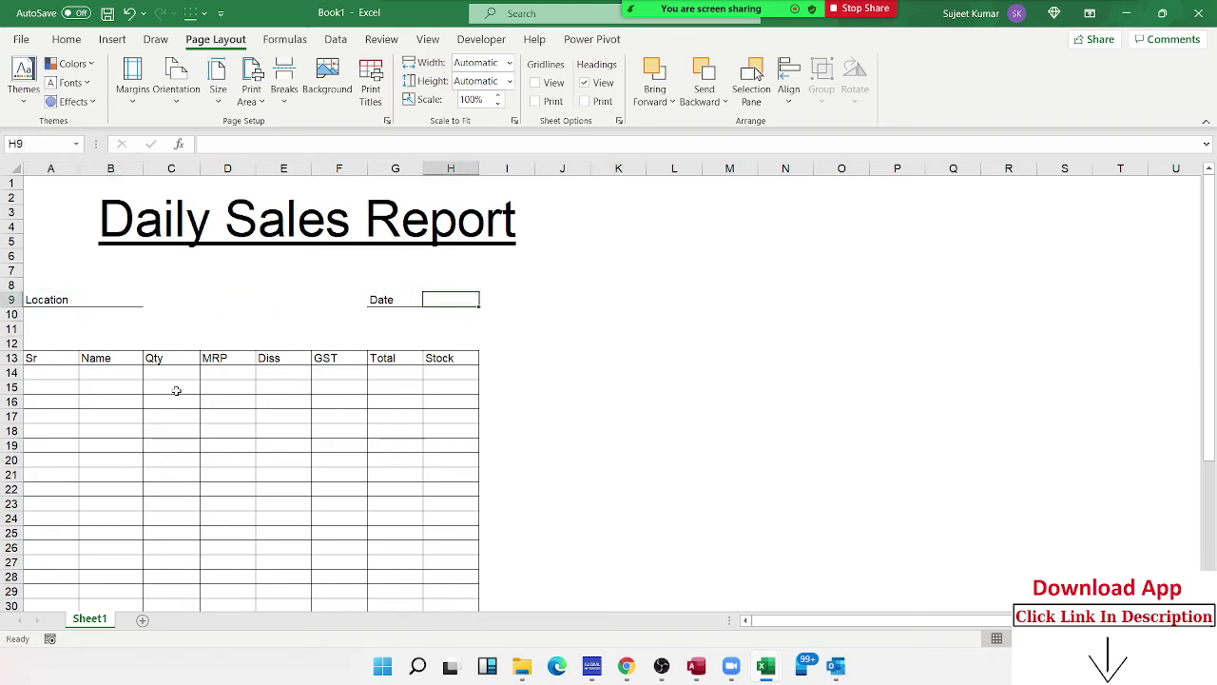
left_click_drag(59, 374, 418, 476)
scroll(418, 464, "down", 5)
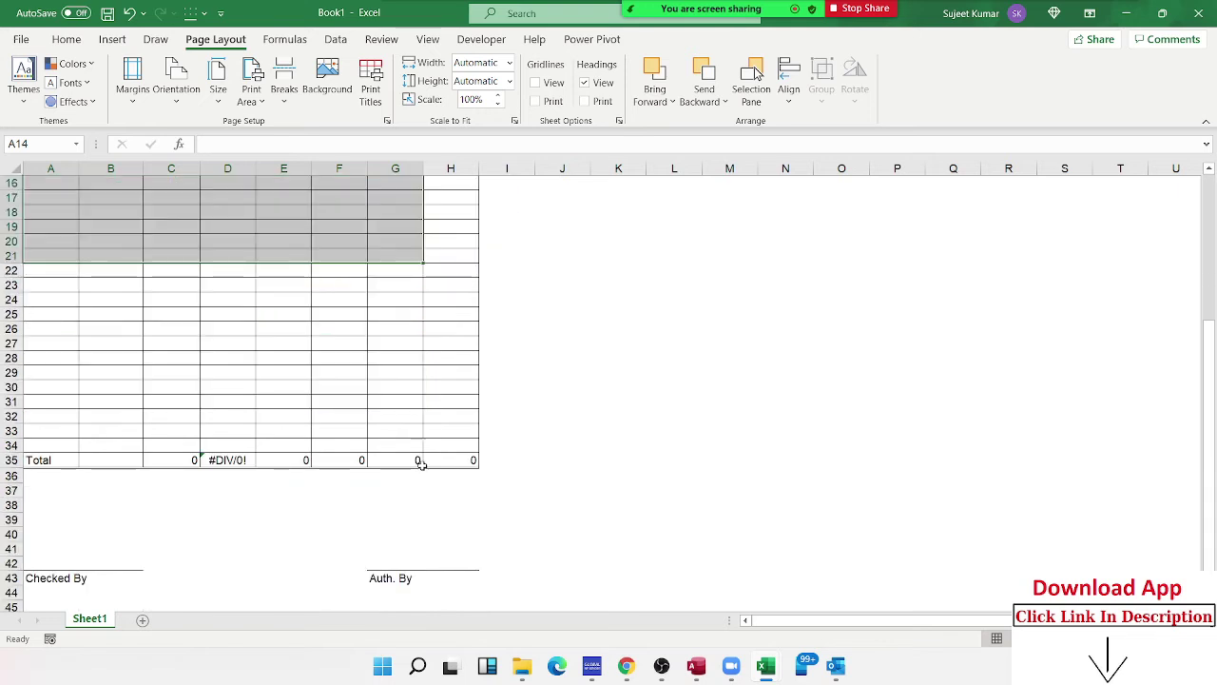
scroll(419, 464, "down", 1)
scroll(418, 464, "up", 4)
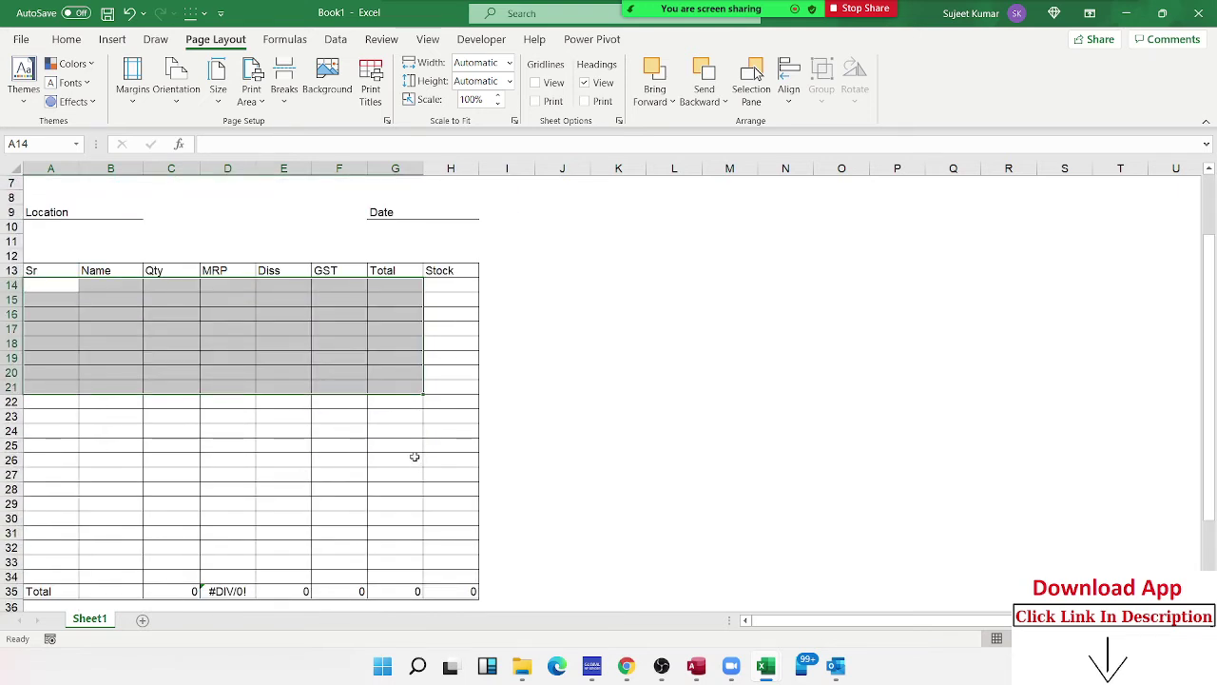
scroll(411, 459, "down", 5)
scroll(405, 463, "up", 5)
scroll(405, 462, "up", 2)
left_click(674, 388)
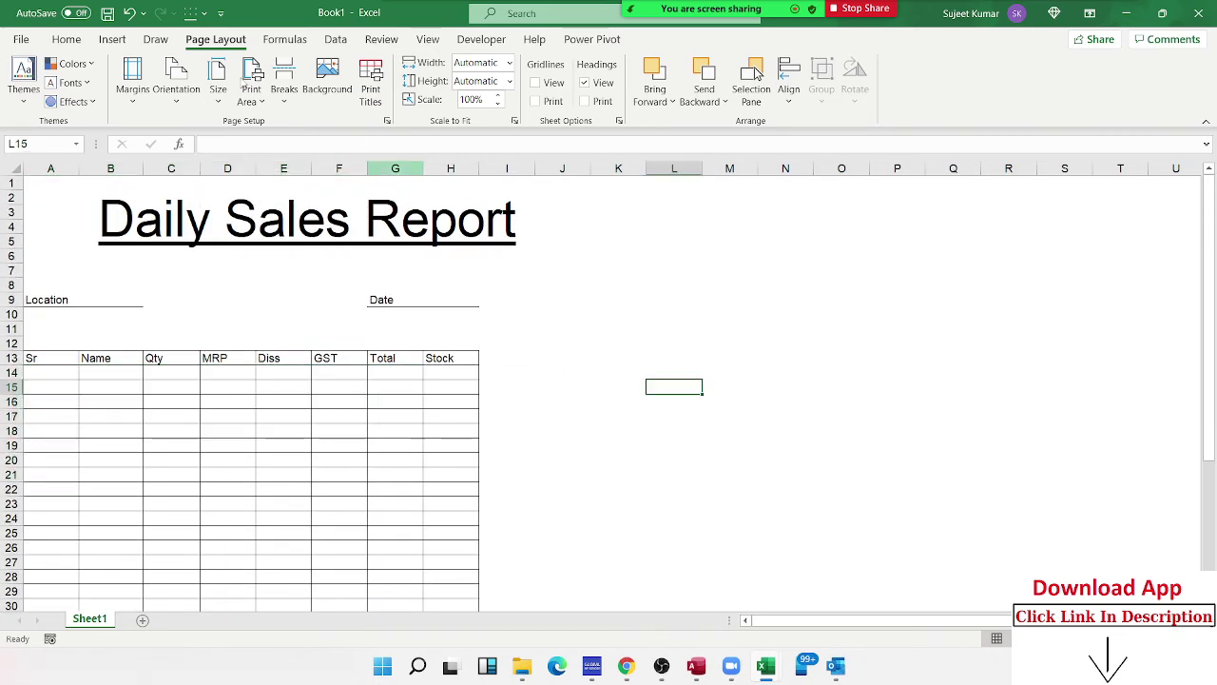
left_click(21, 40)
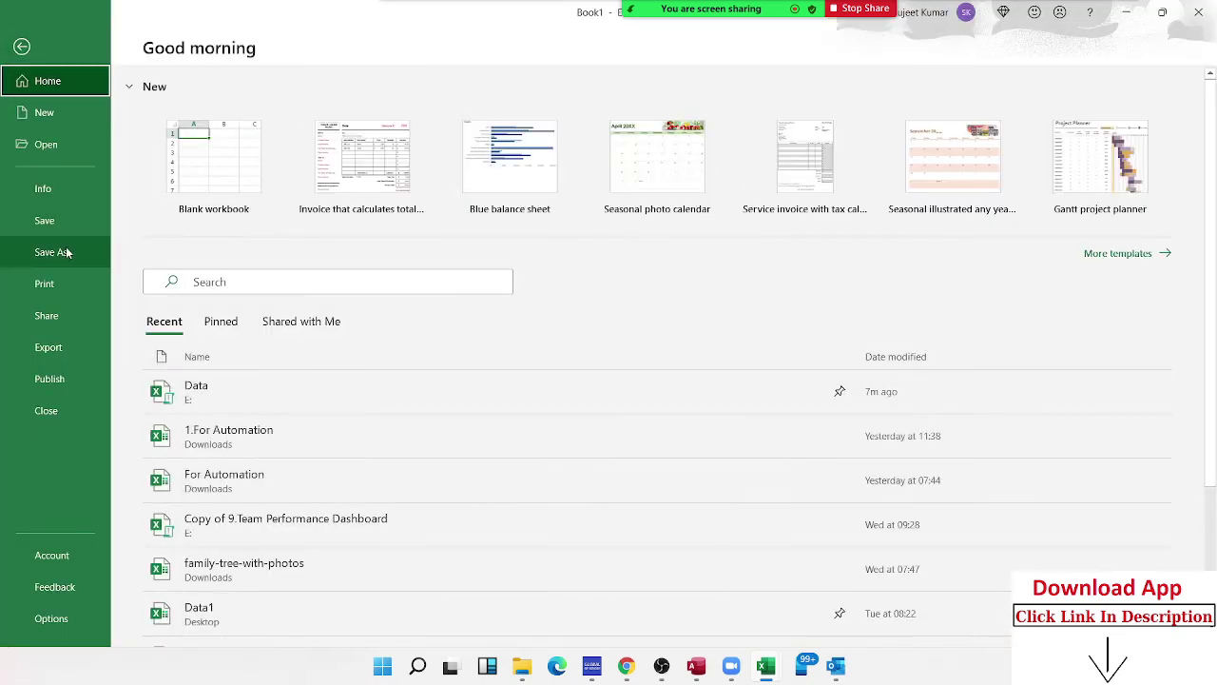
Save to the Desktop as Excel Template type named 'Sales', confirming macro-free format
left_click(67, 252)
left_click(244, 318)
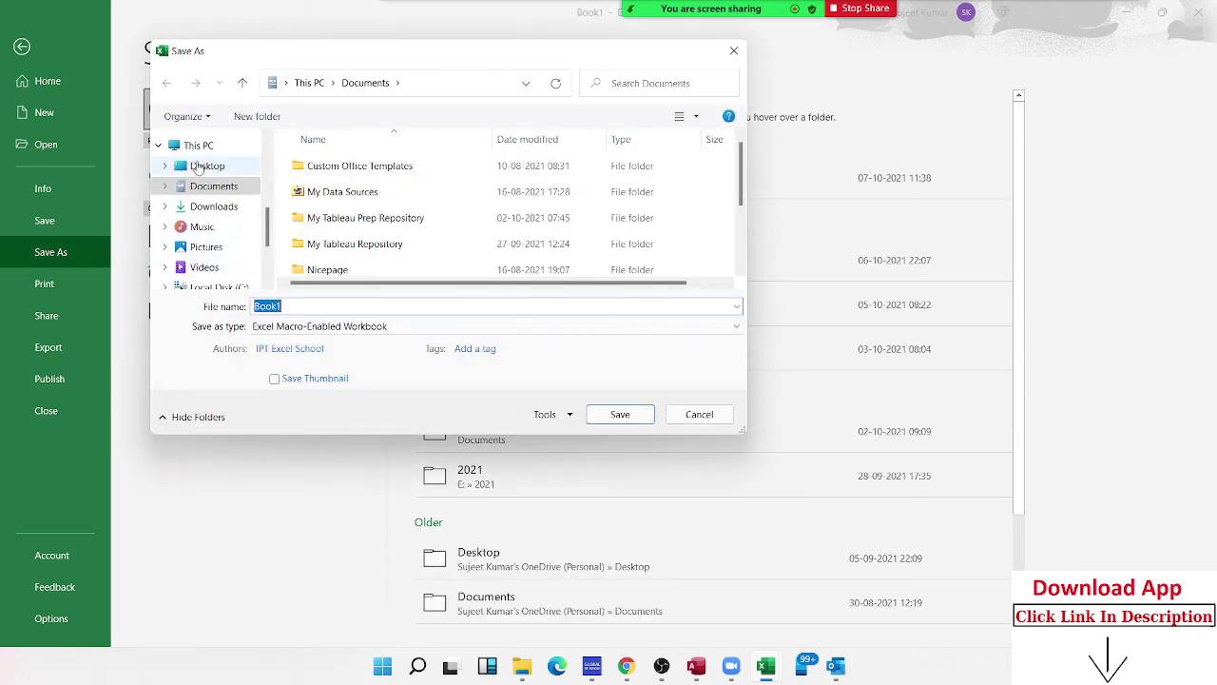
left_click(206, 166)
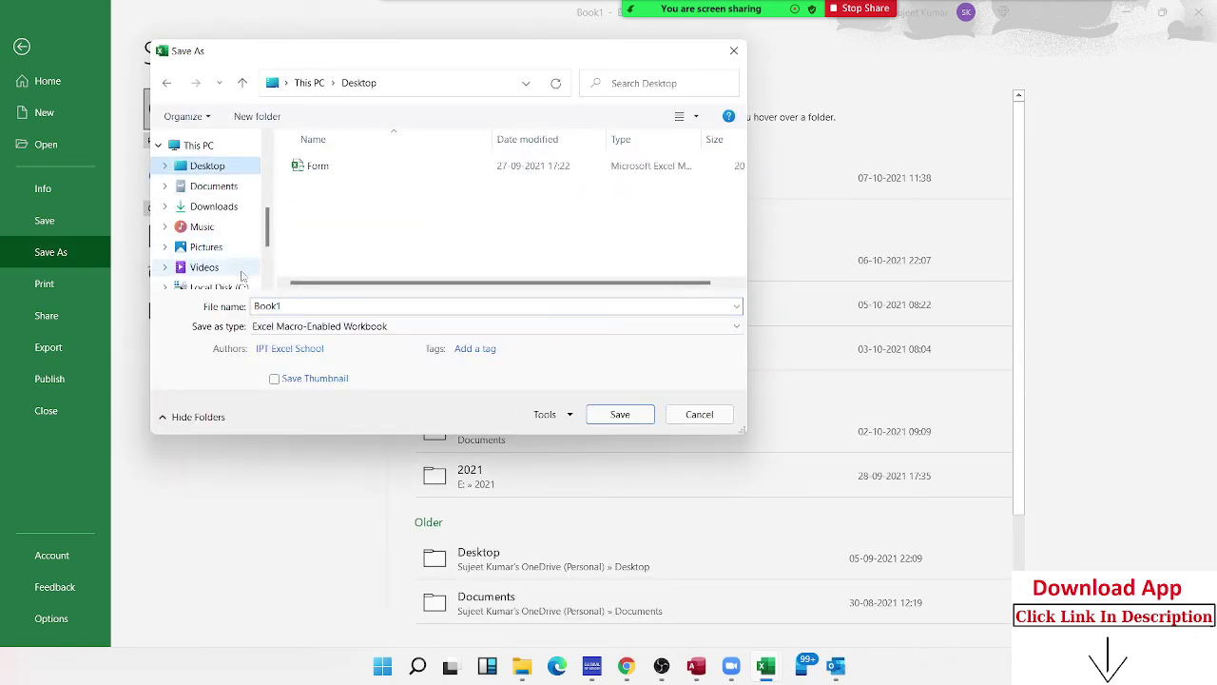
left_click(252, 326)
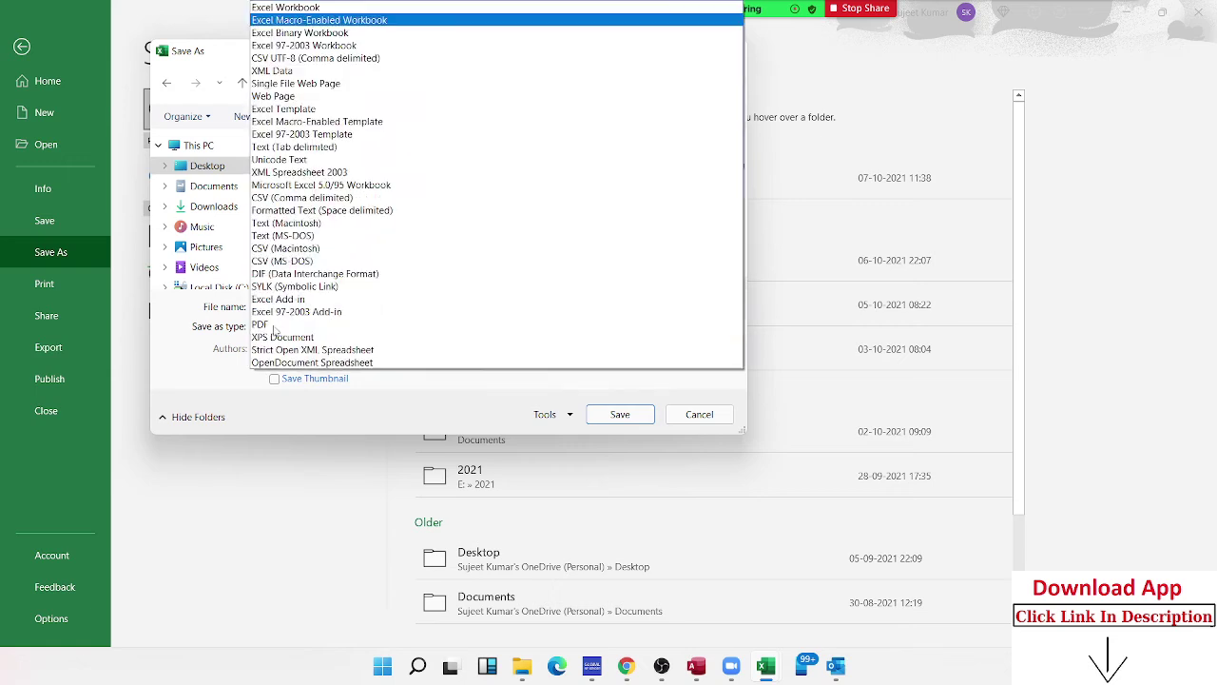
left_click(237, 368)
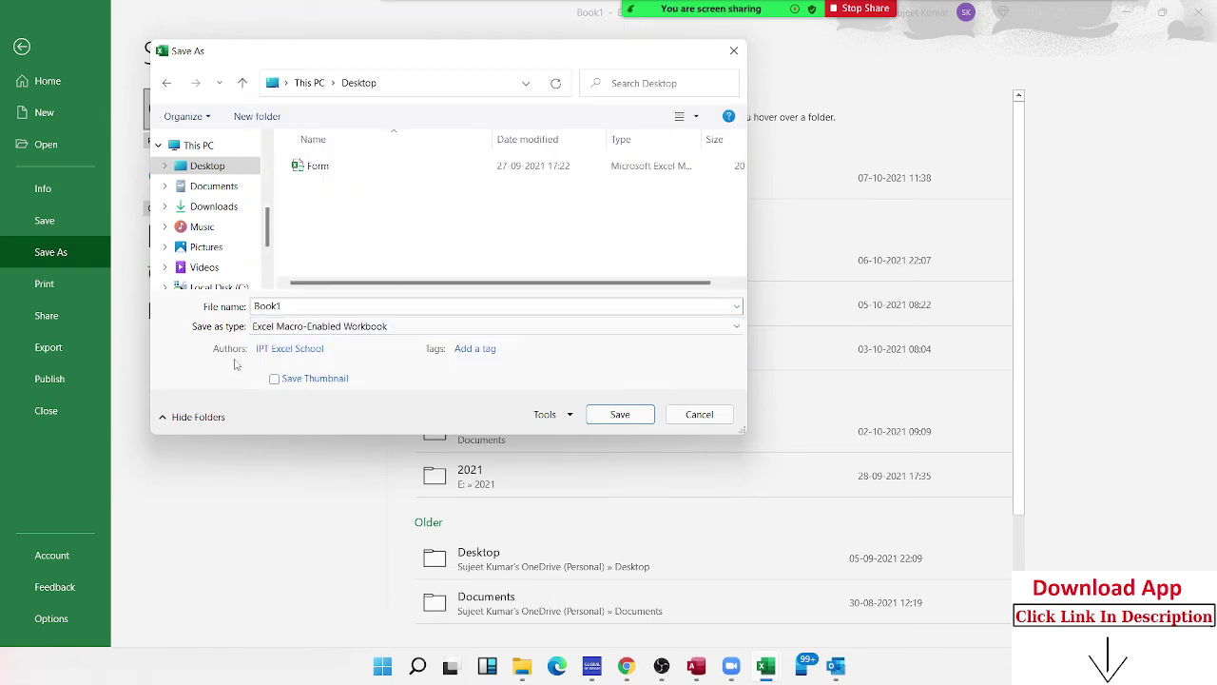
left_click(284, 331)
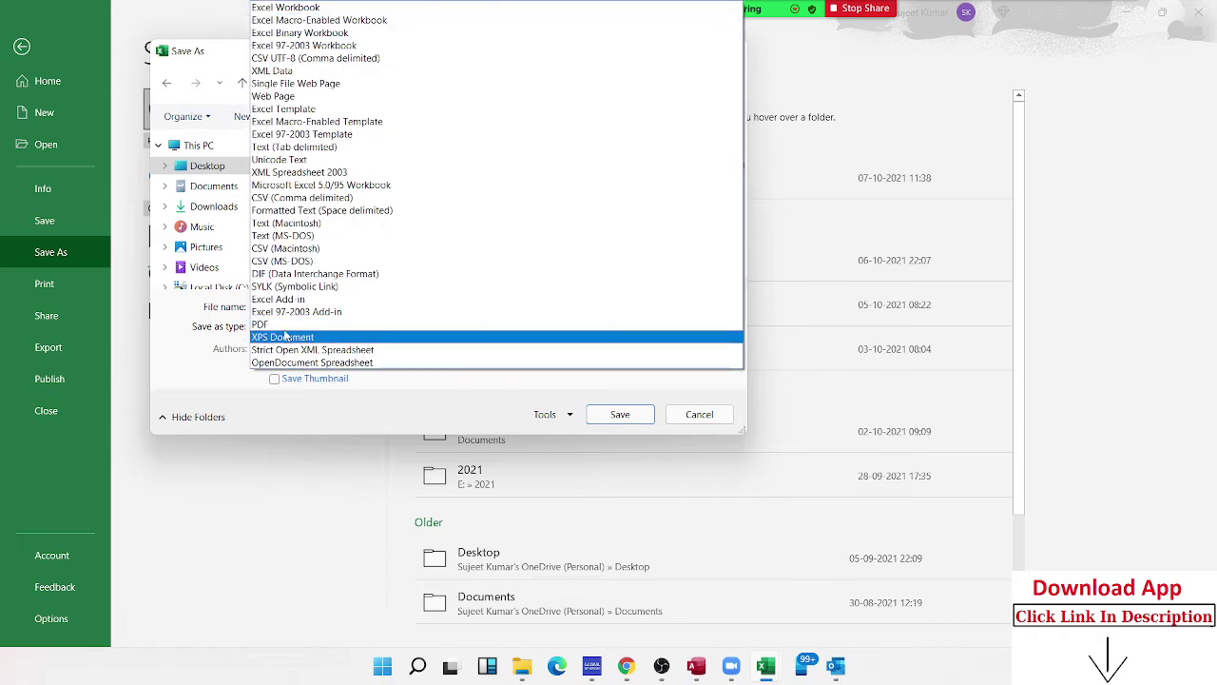
left_click(283, 108)
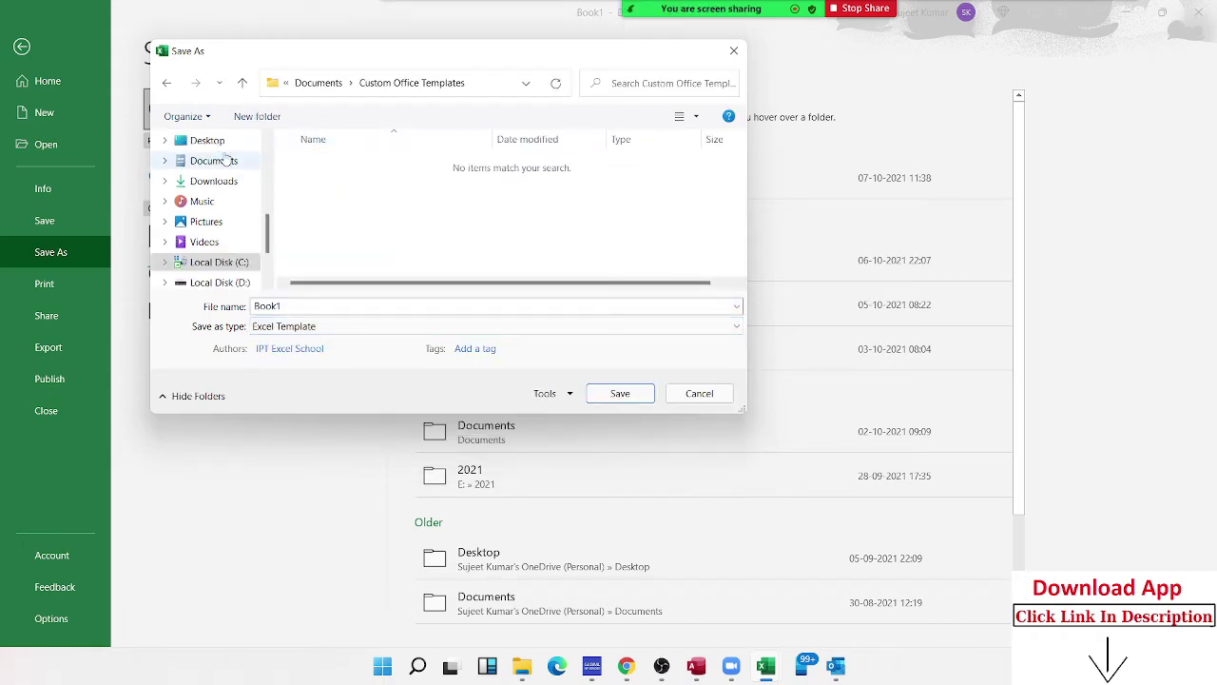
left_click(207, 140)
double_click(268, 306)
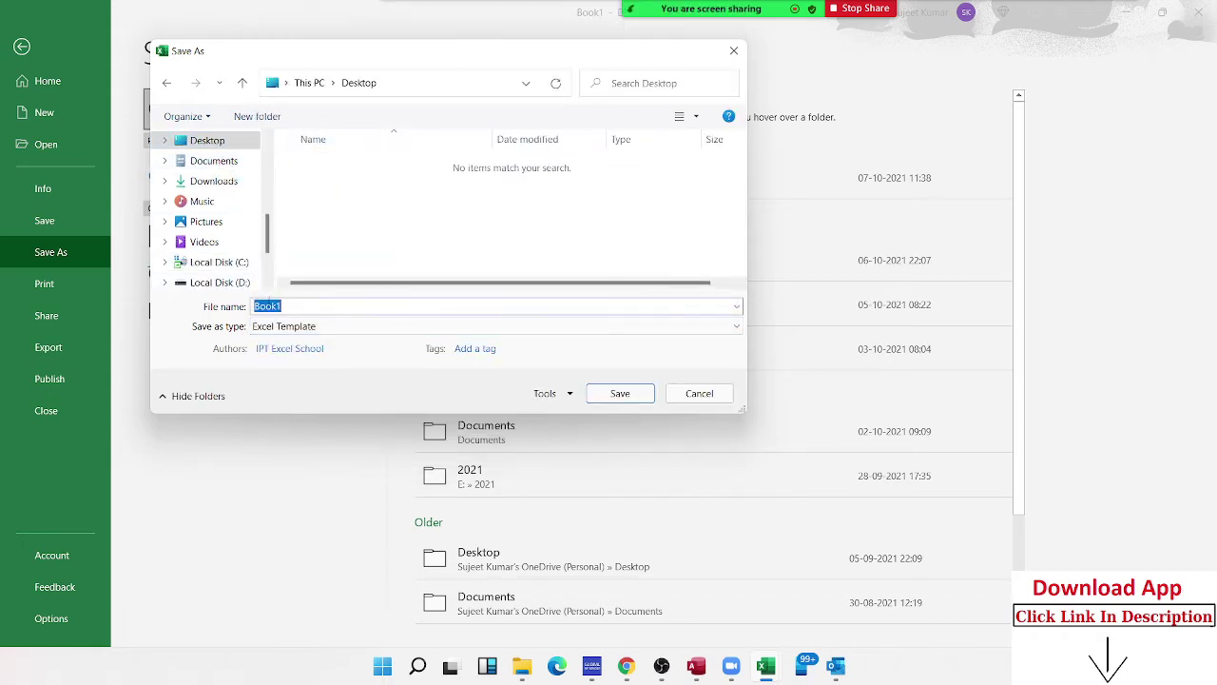
type("Sales")
left_click(634, 392)
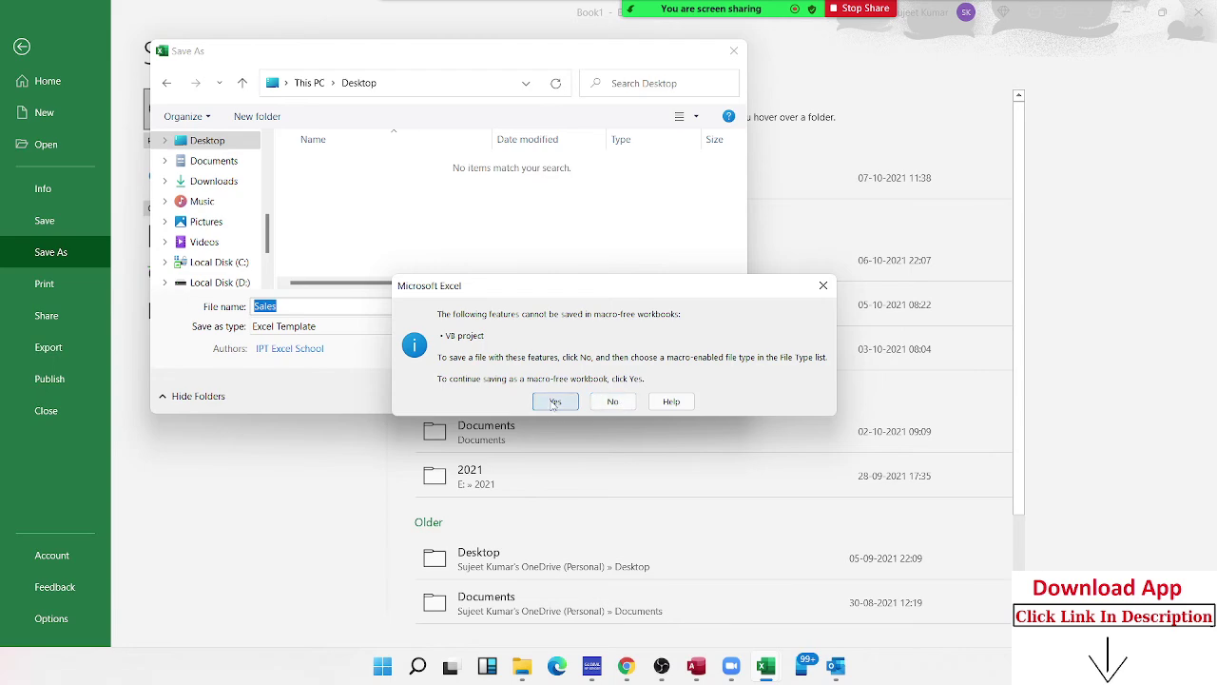
left_click(555, 401)
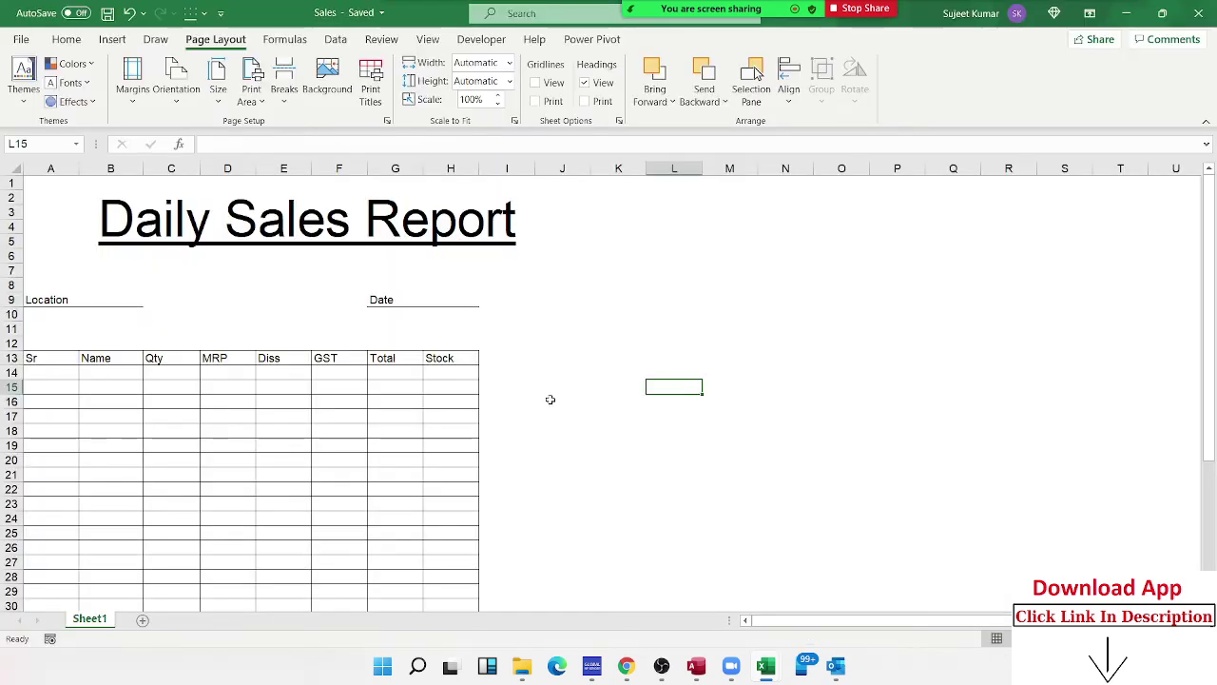
Close the Sales workbook and the leftover blank Excel window
scroll(342, 329, "down", 4)
scroll(470, 294, "up", 4)
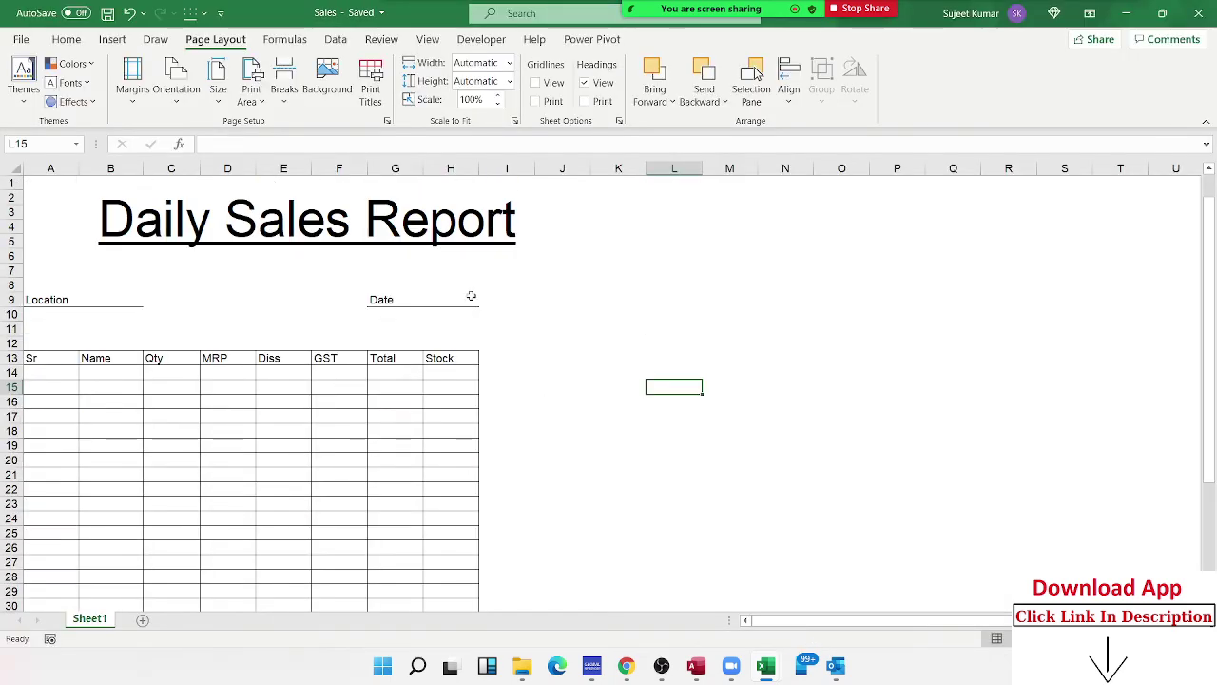
left_click(1199, 12)
left_click(1198, 12)
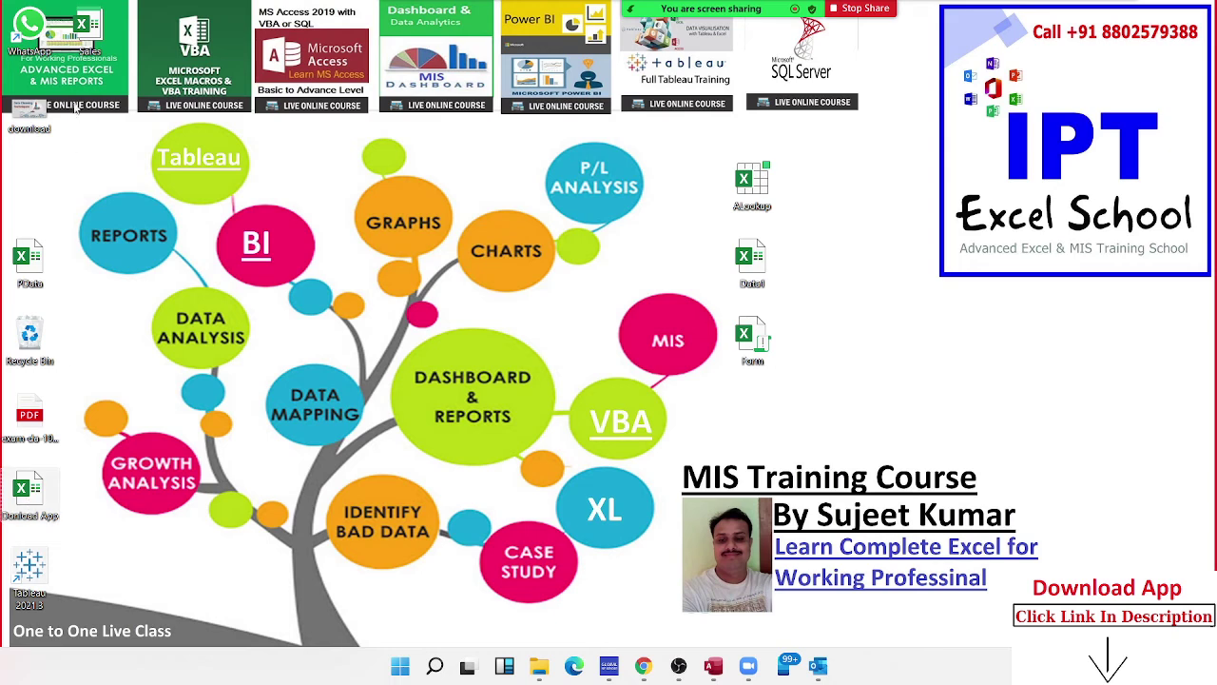
Move the Sales template icon beside the other workbook icons on the desktop
mouse_move(88, 29)
left_mouse_down()
mouse_move(747, 385)
mouse_move(861, 333)
left_mouse_up()
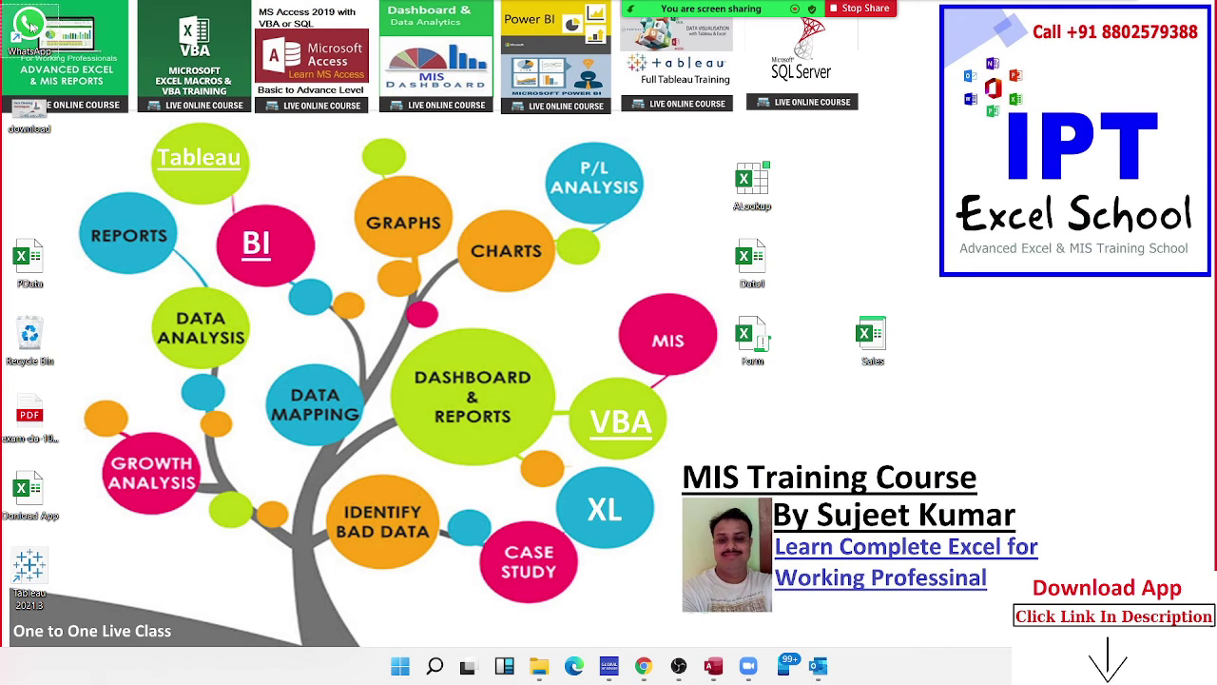
left_click_drag(31, 26, 33, 35)
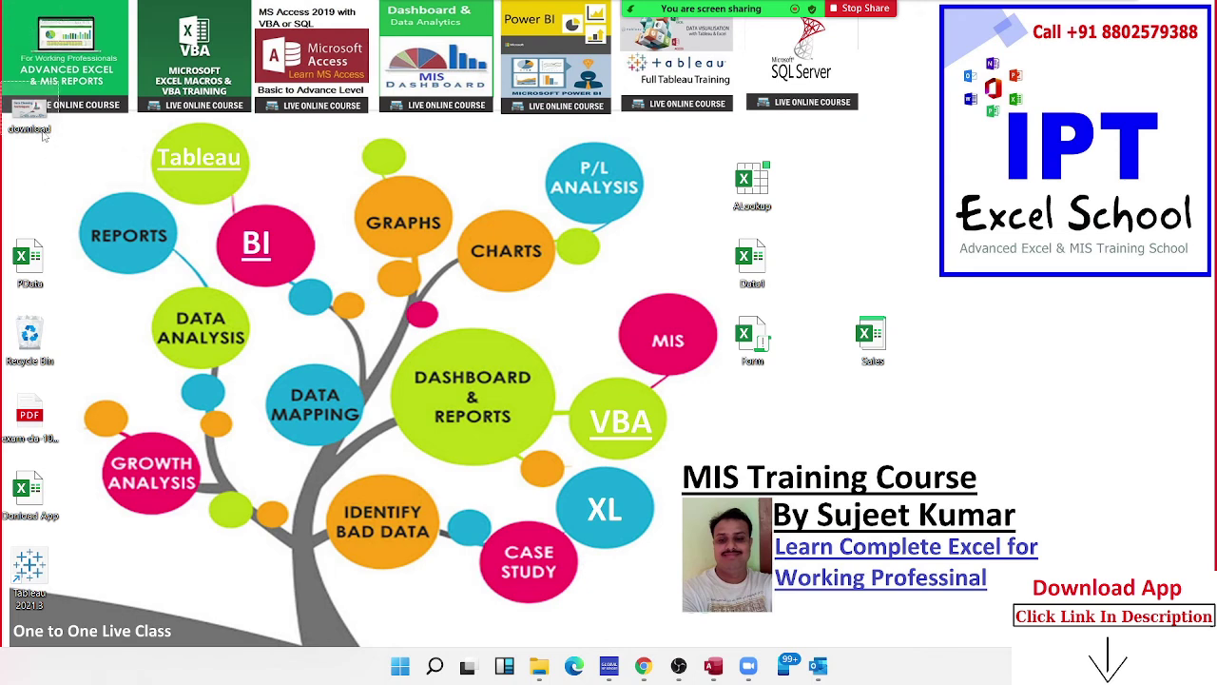
left_click_drag(41, 138, 51, 195)
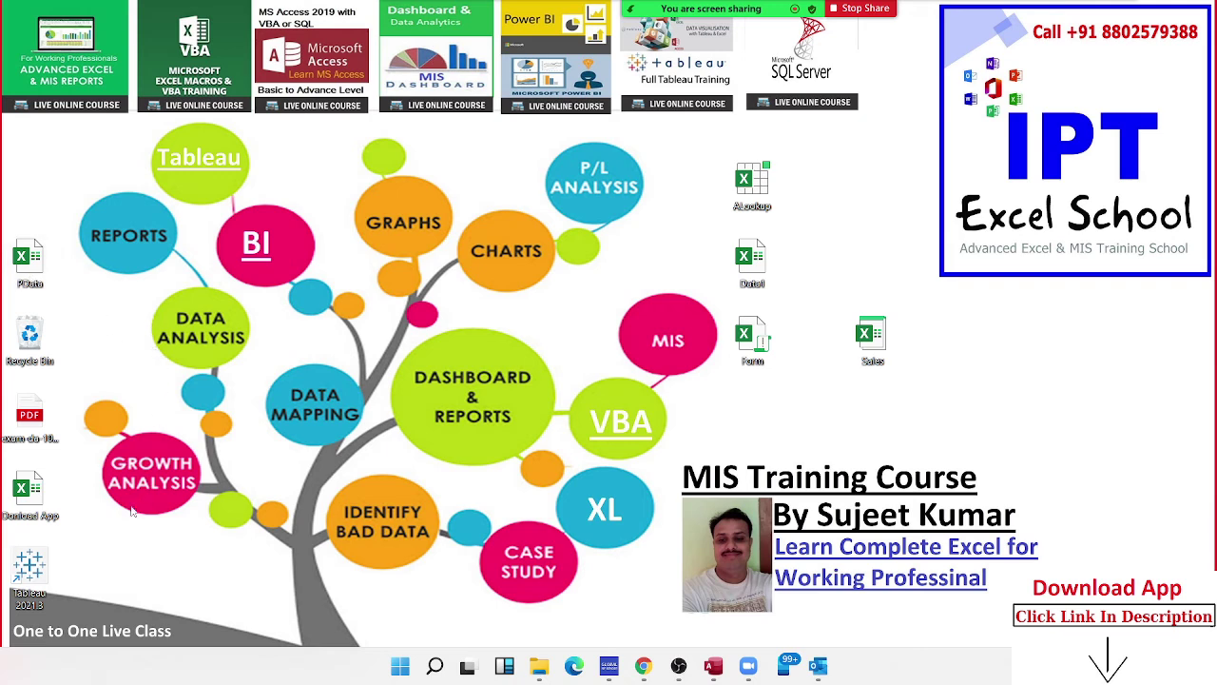
Open new copies from the Sales template, close Sales2 and restore Sales1
double_click(871, 338)
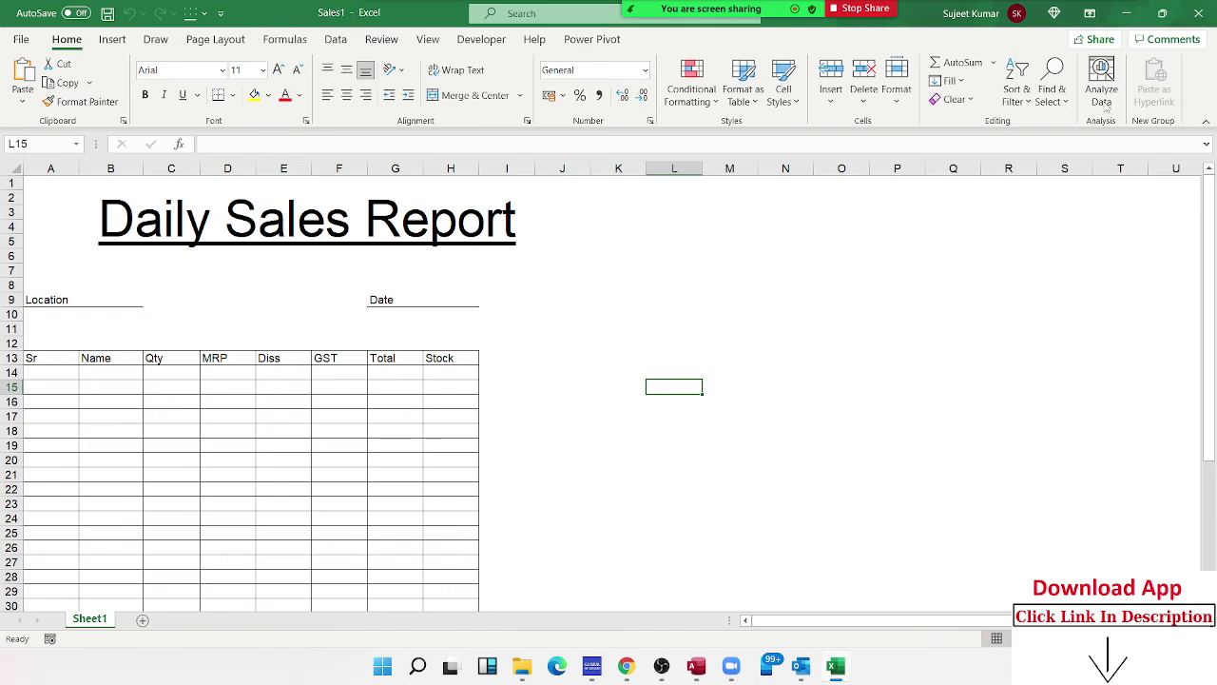
left_click(1126, 13)
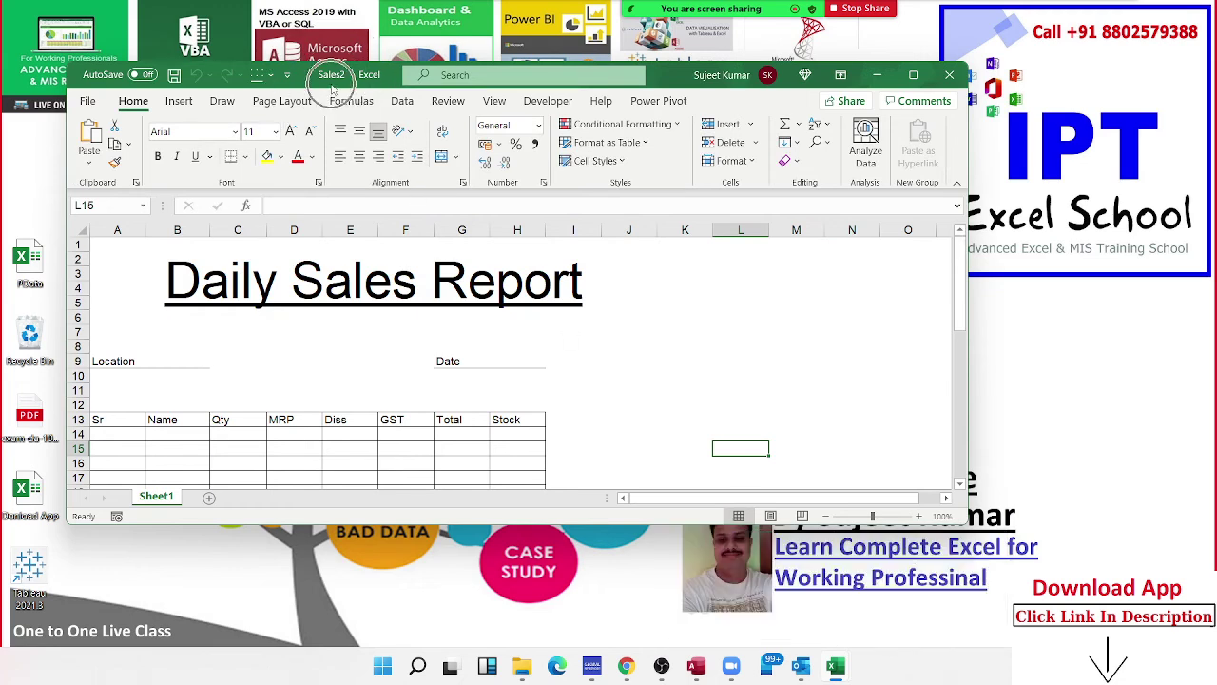
left_click(949, 74)
left_click(836, 666)
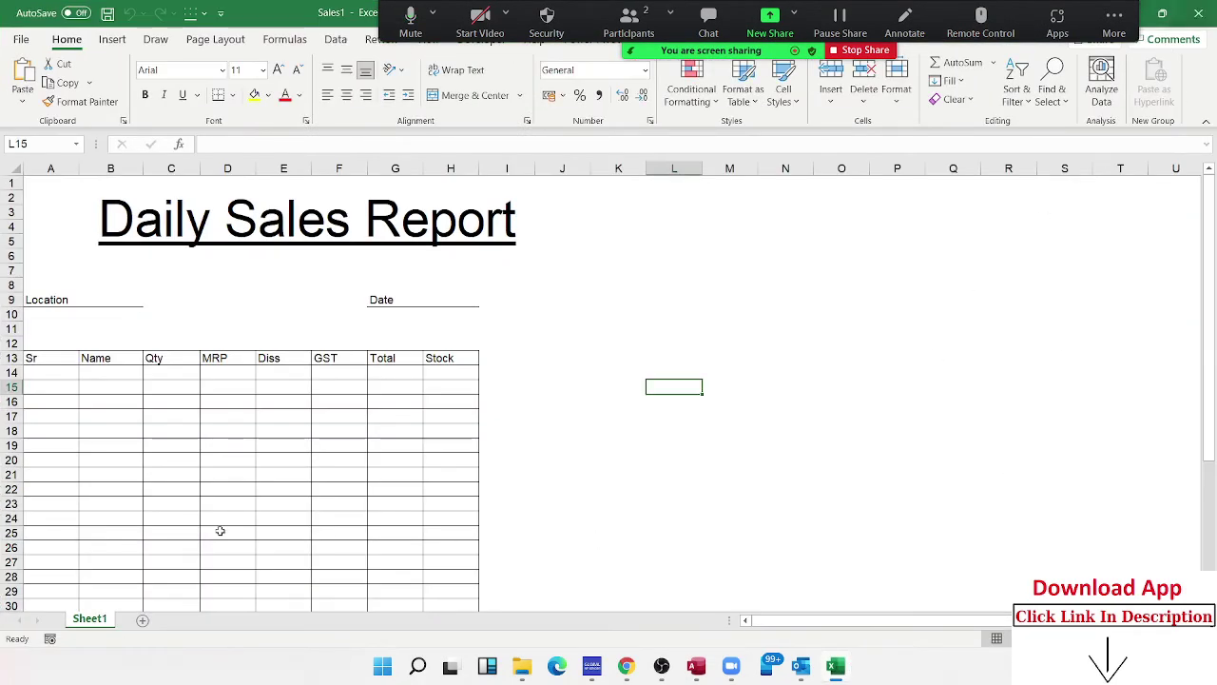
Try saving Sales1 with Ctrl+S, cancel the prompt, and close the workbook
left_click(264, 419)
key("ctrl+s")
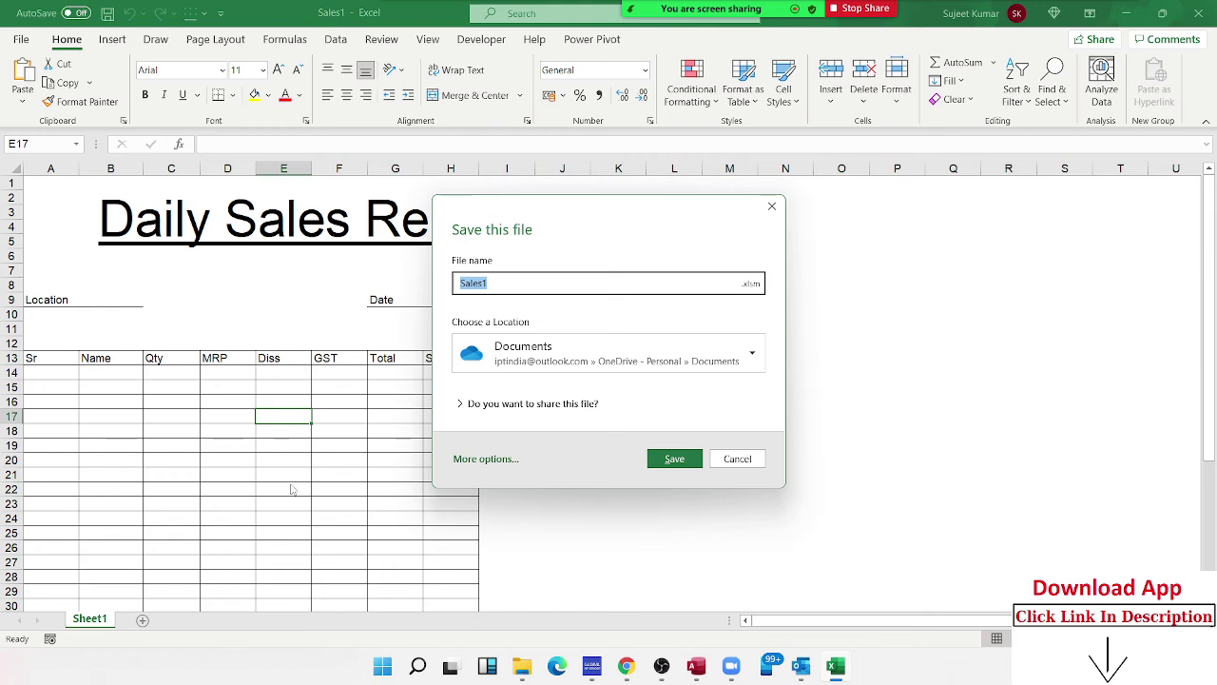
left_click(772, 205)
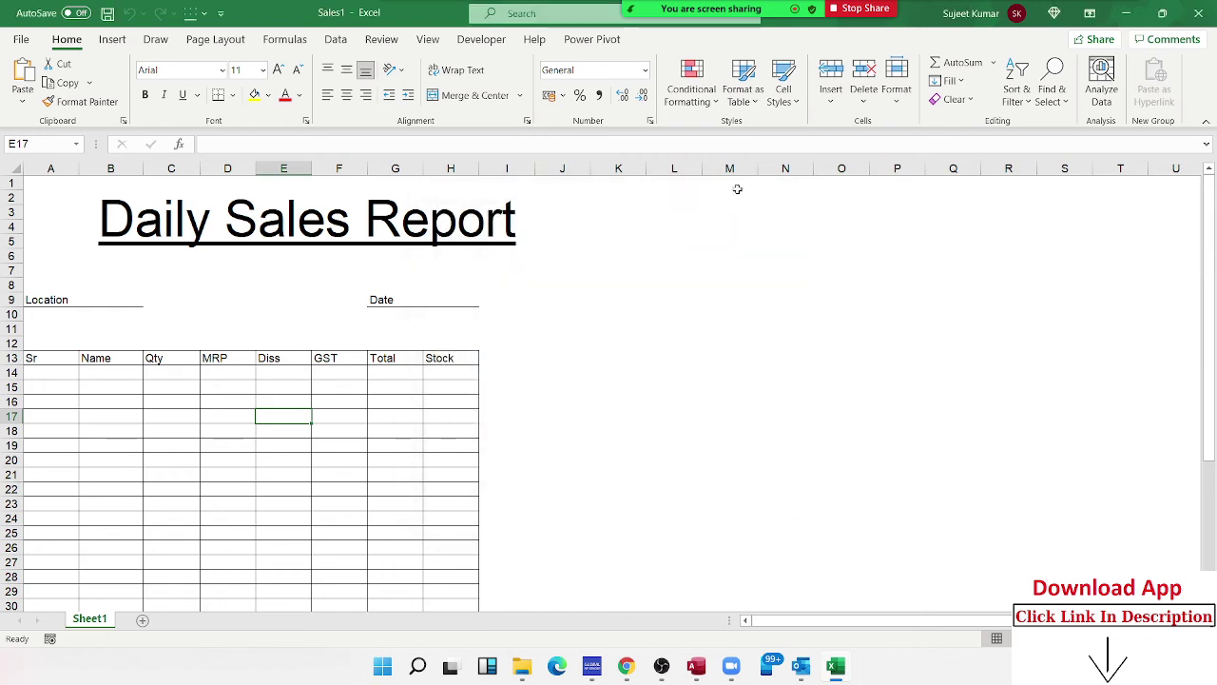
left_click(1196, 13)
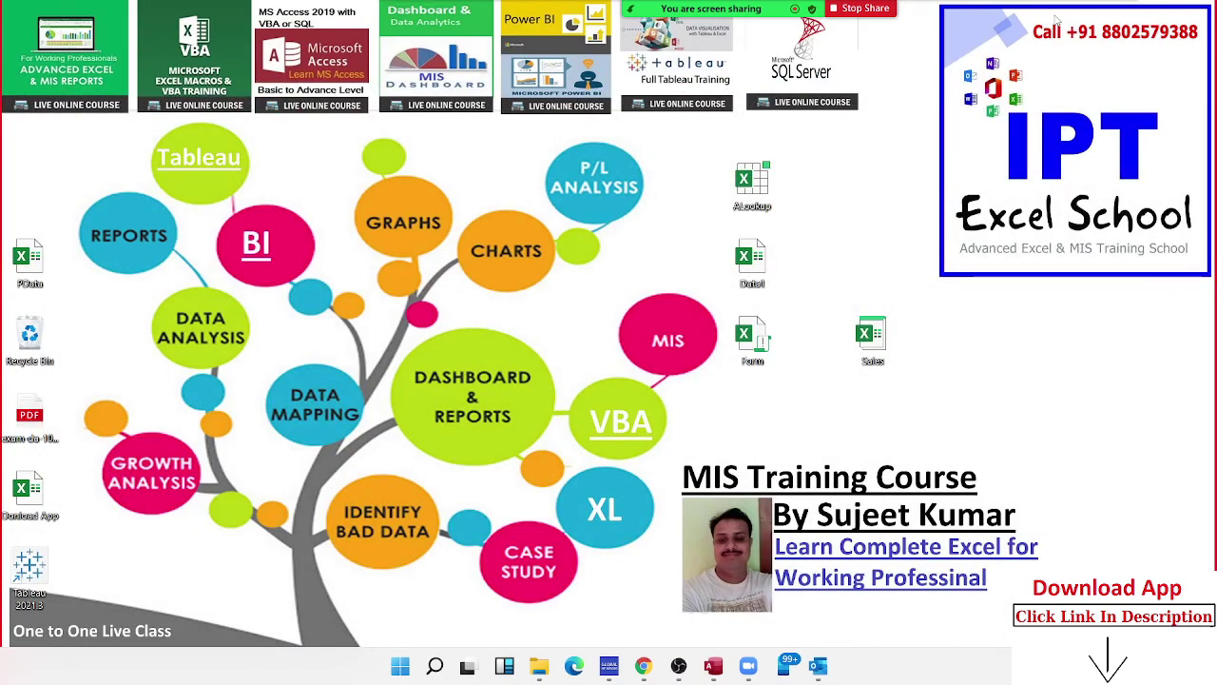
Open another Sales template copy, toggle the Sales2 window, and maximize Sales3
double_click(864, 343)
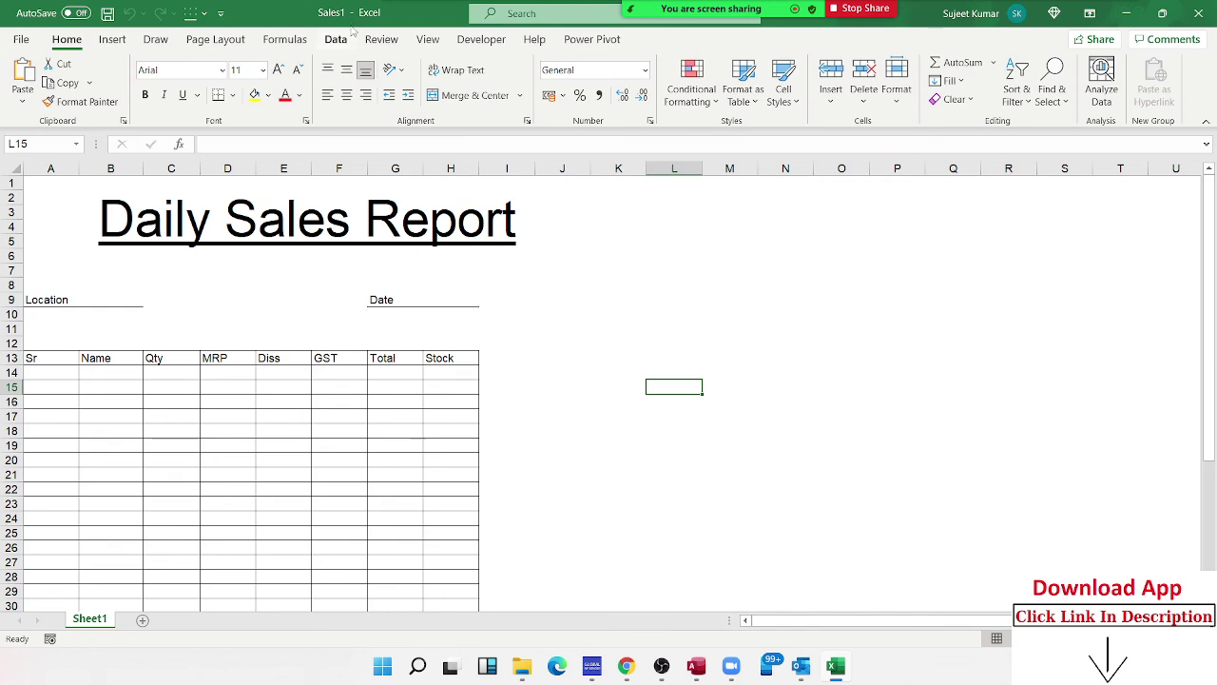
left_click(1126, 13)
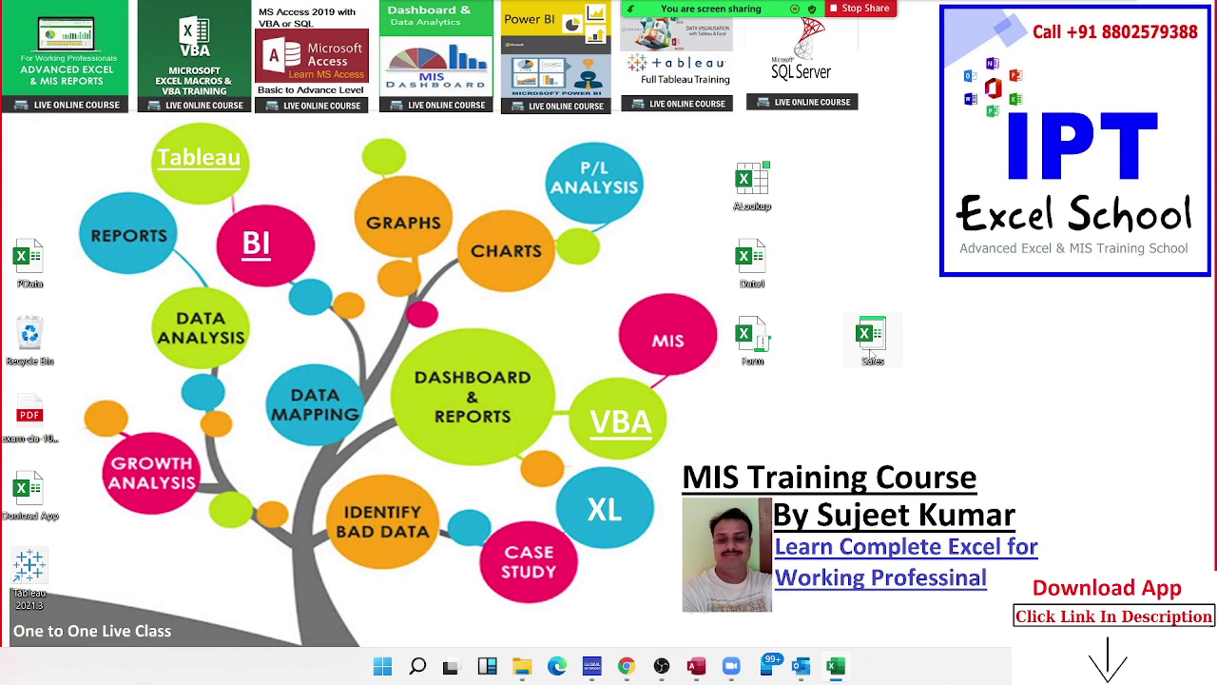
left_click(849, 675)
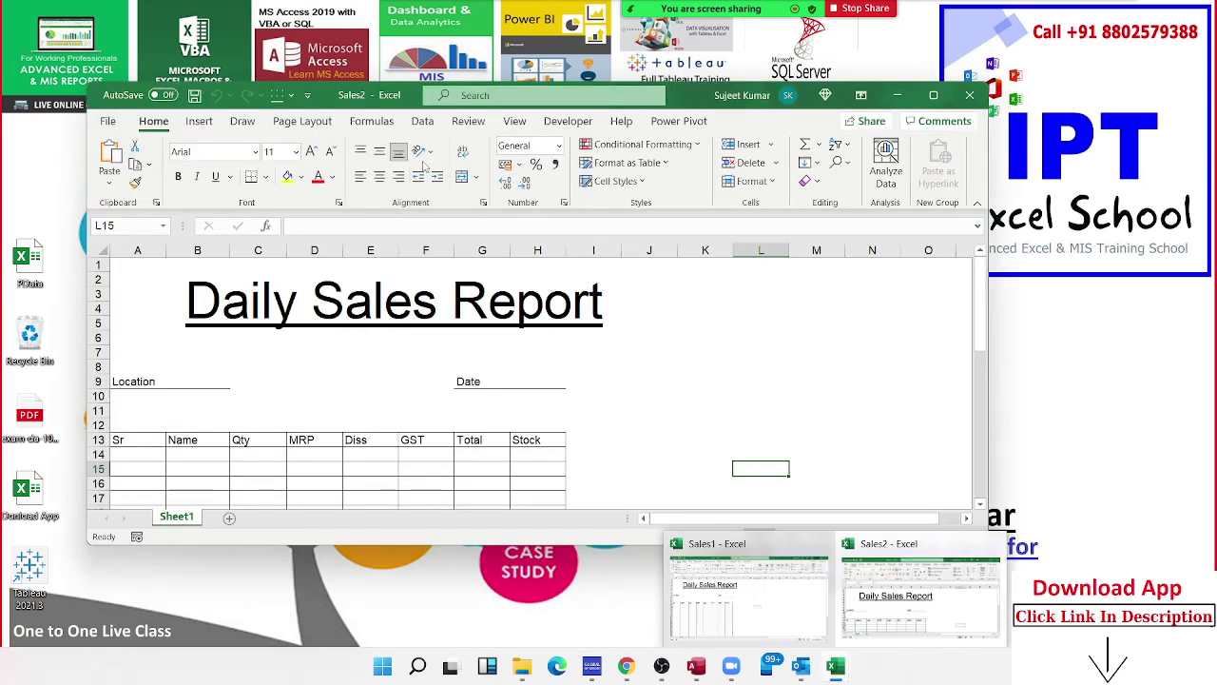
left_click(897, 95)
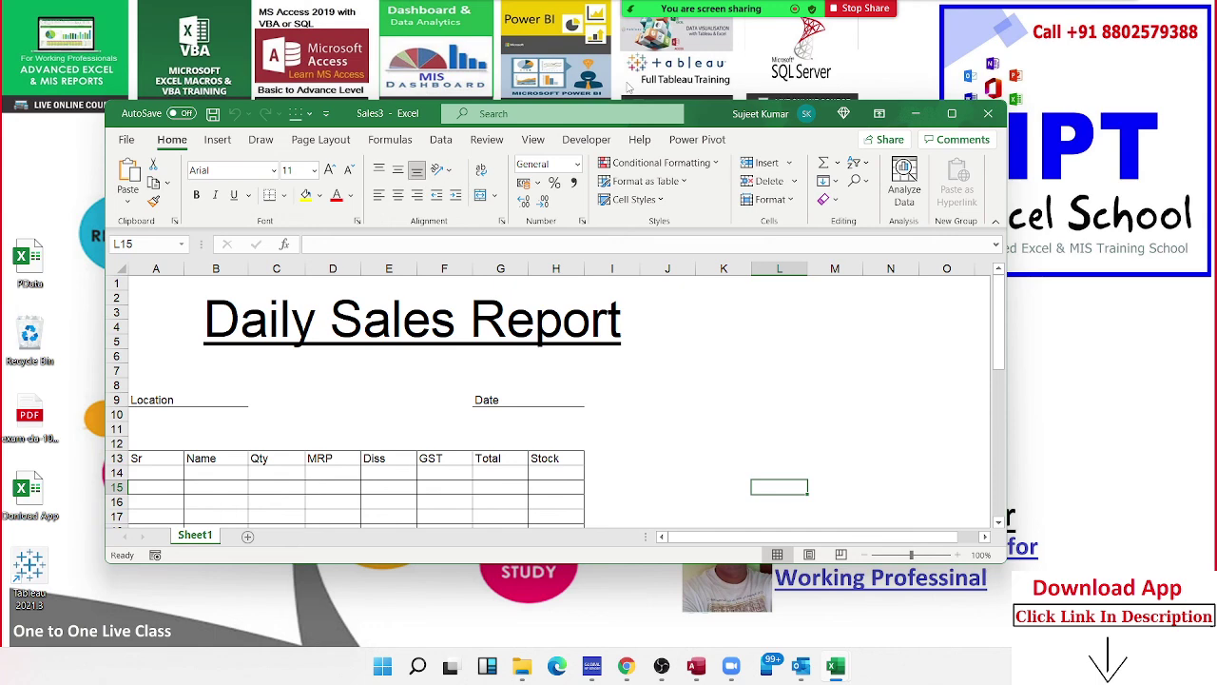
left_click(951, 114)
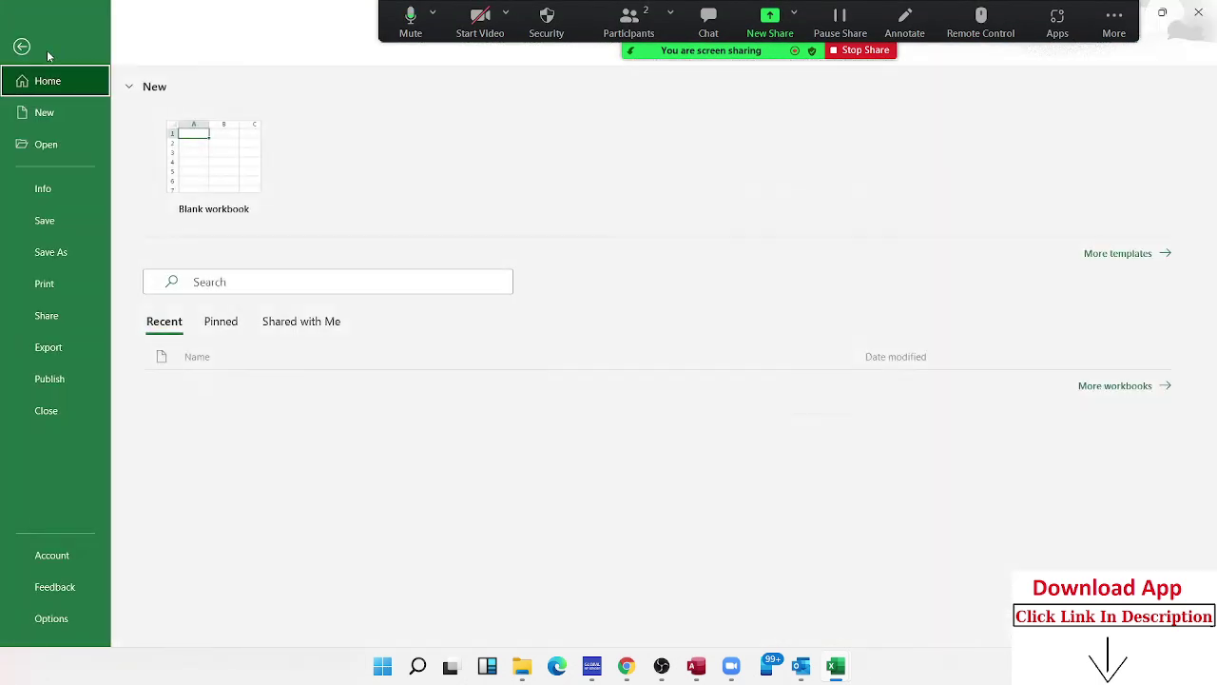
Create two blank workbooks, Book2 and Book3, from the File start page
left_click(21, 39)
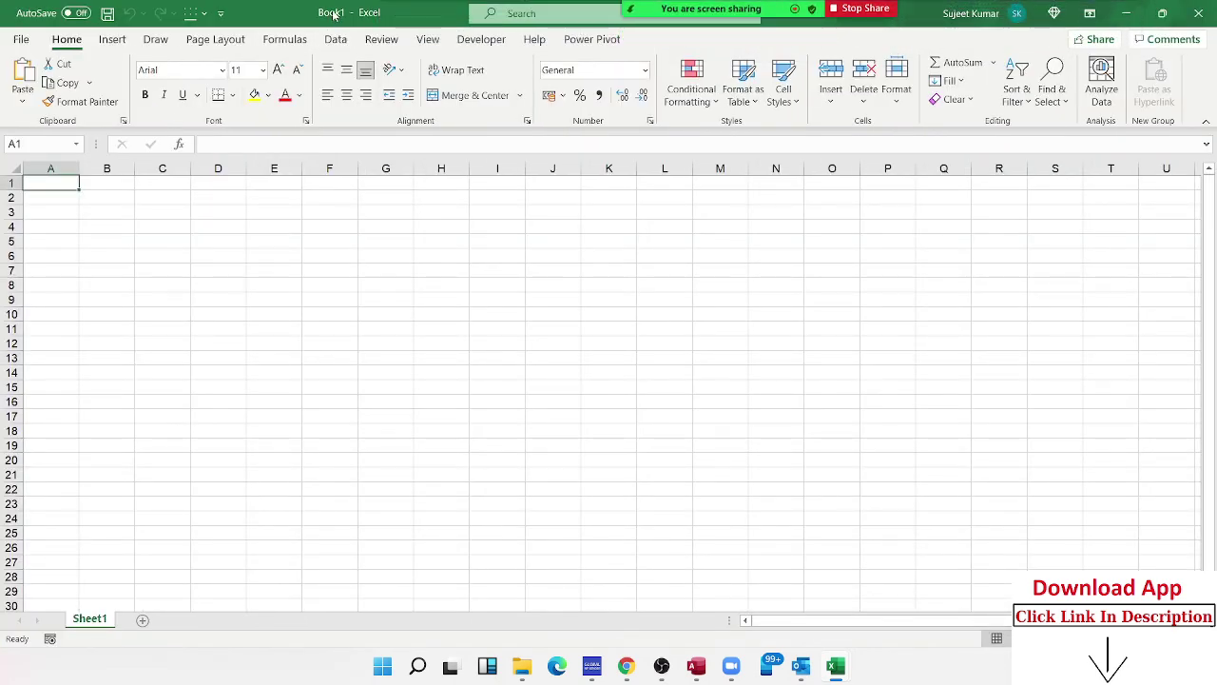
left_click(21, 39)
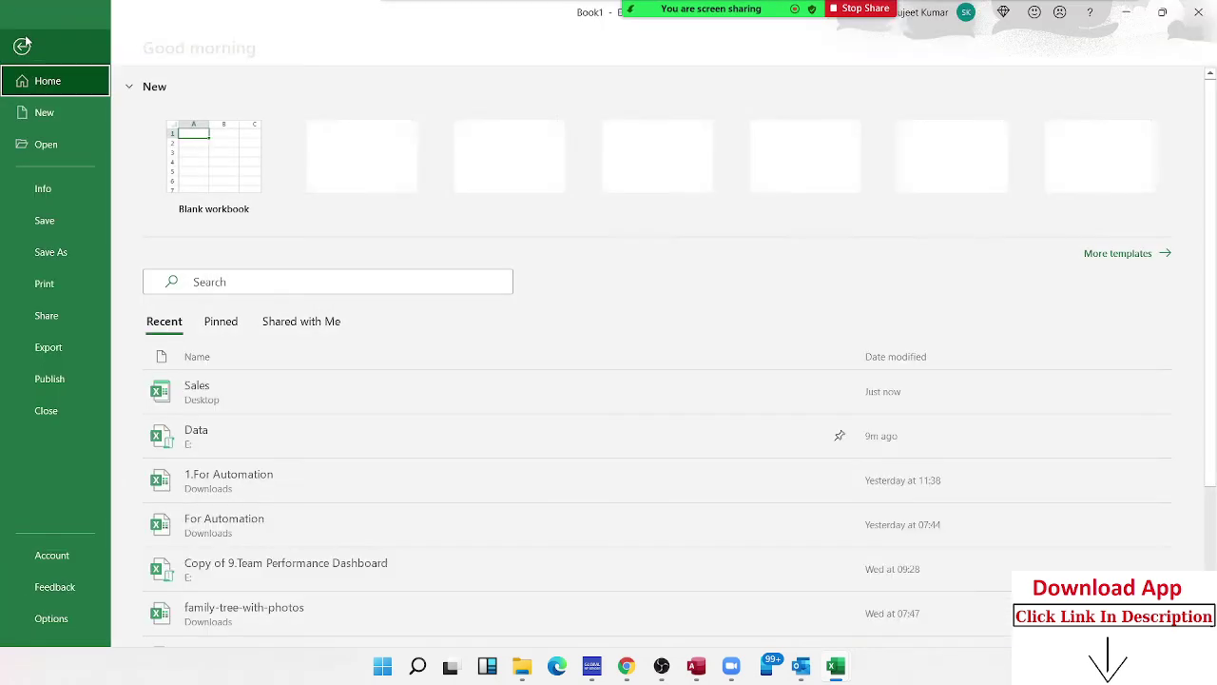
left_click(190, 161)
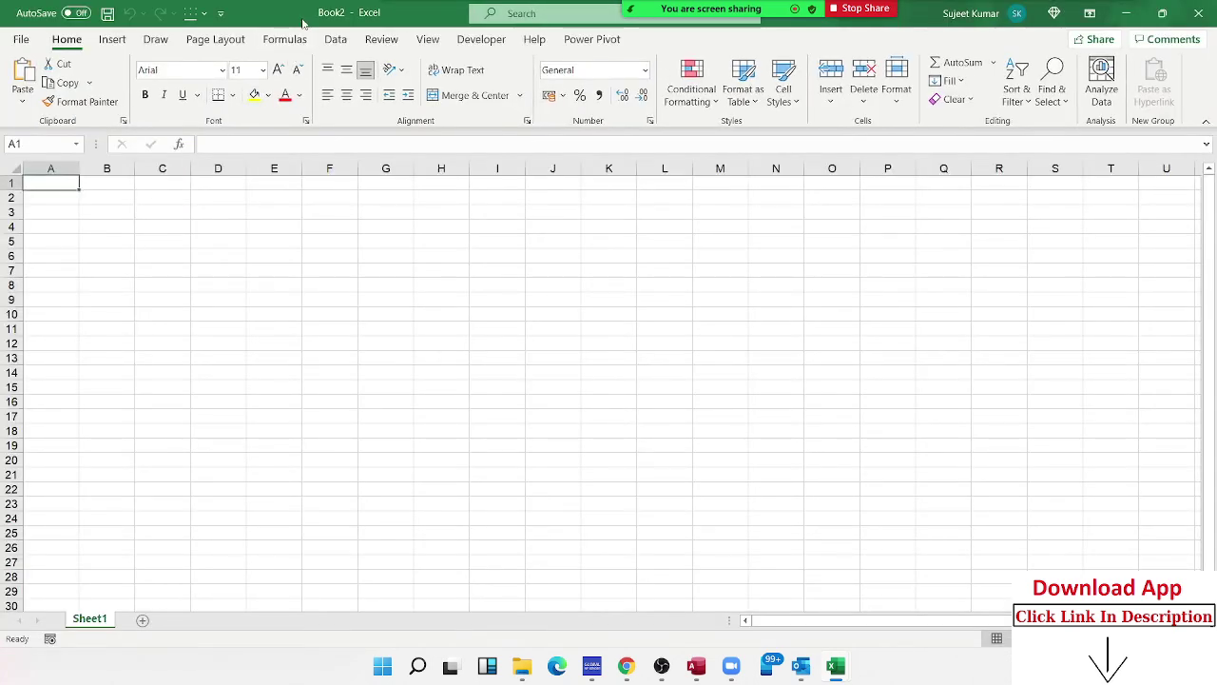
left_click(21, 39)
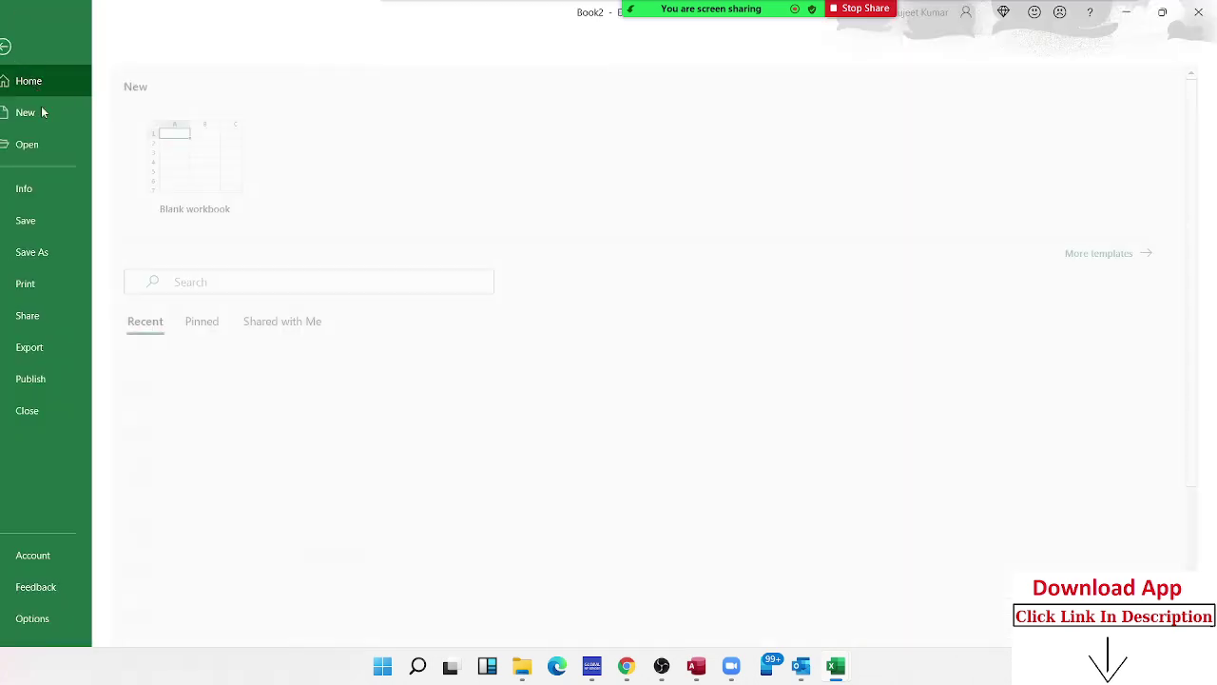
left_click(189, 189)
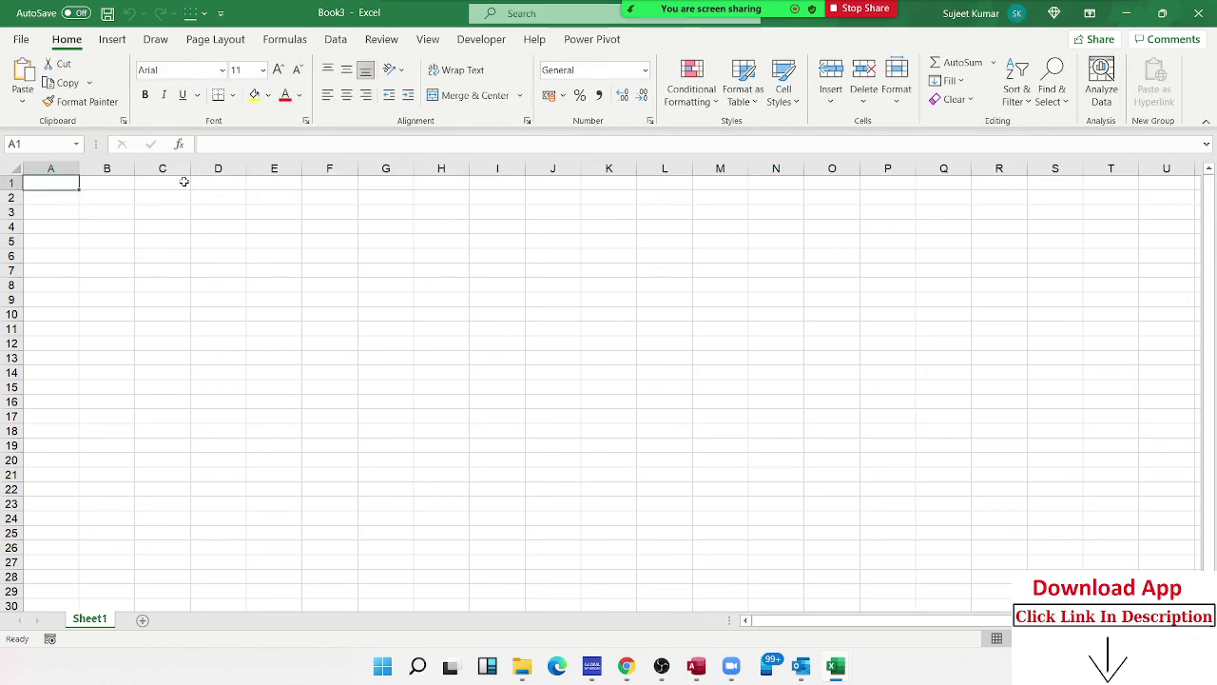
Close Book3, Book2, Sales3 and Sales2, leaving only Sales1
left_click(1200, 13)
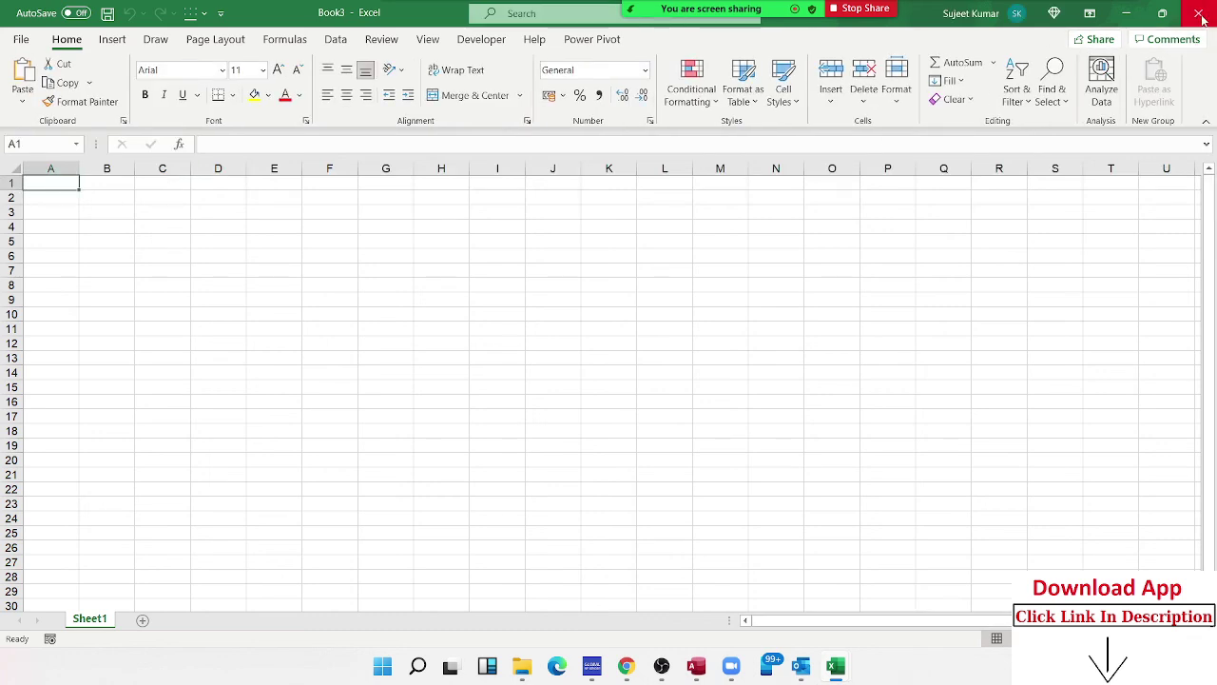
left_click(1201, 13)
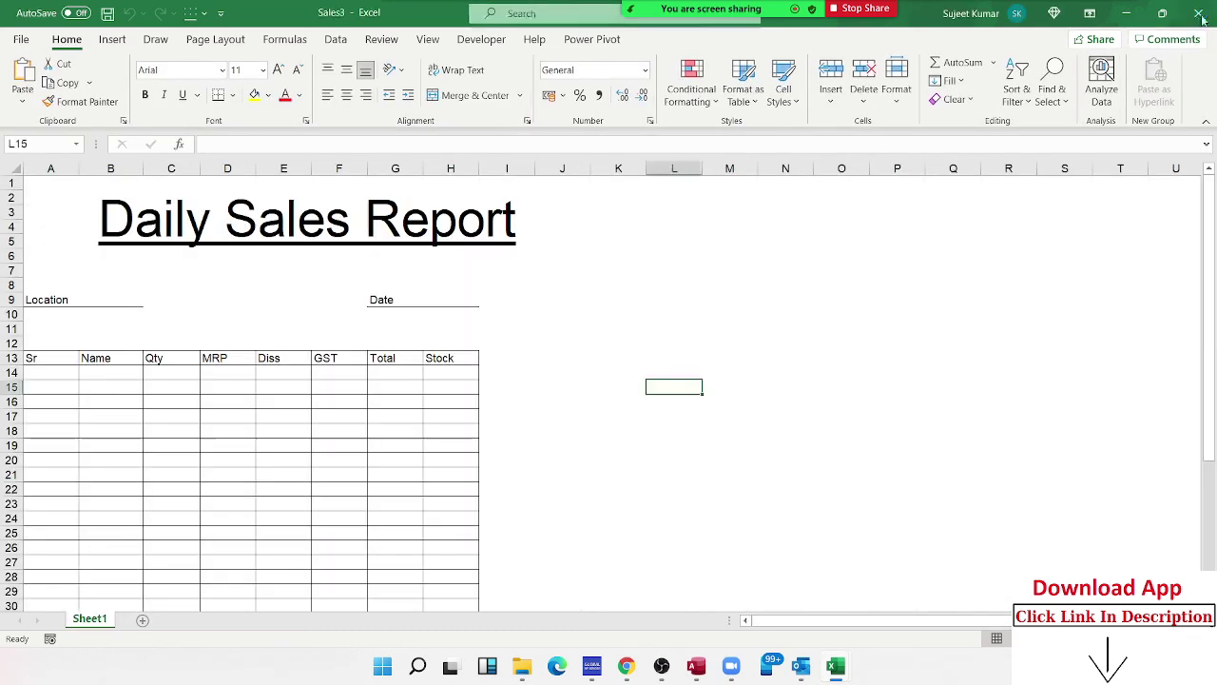
left_click(1200, 14)
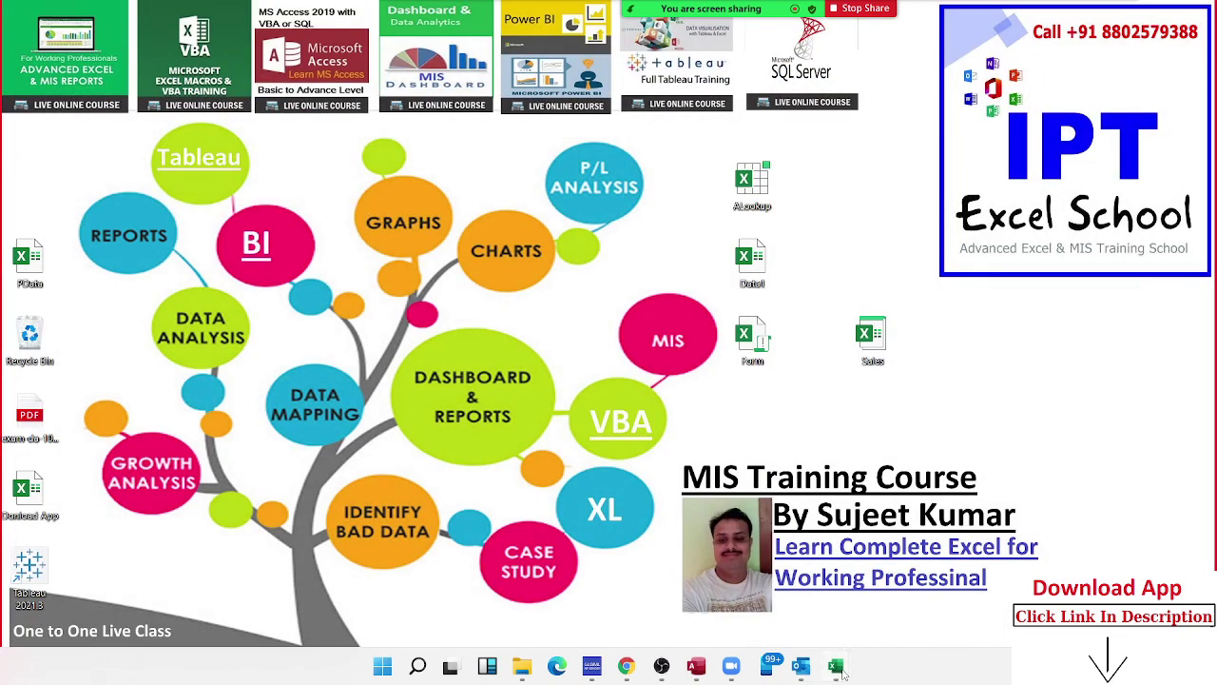
mouse_move(836, 666)
left_click(915, 647)
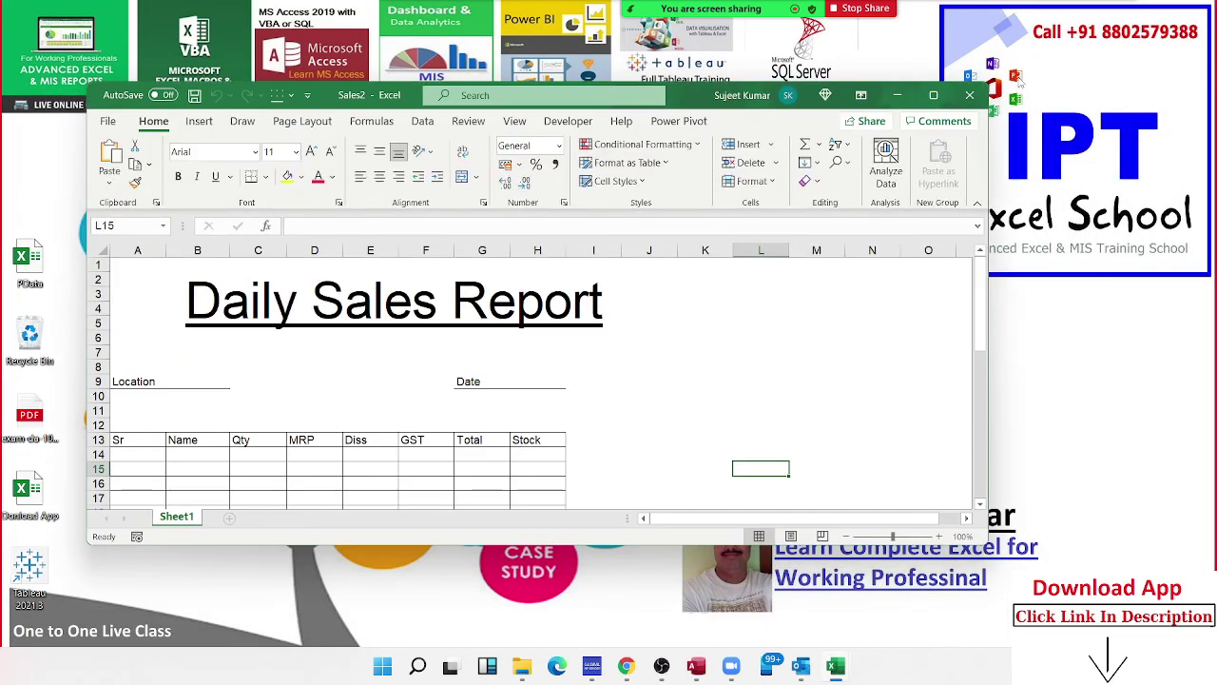
left_click(969, 95)
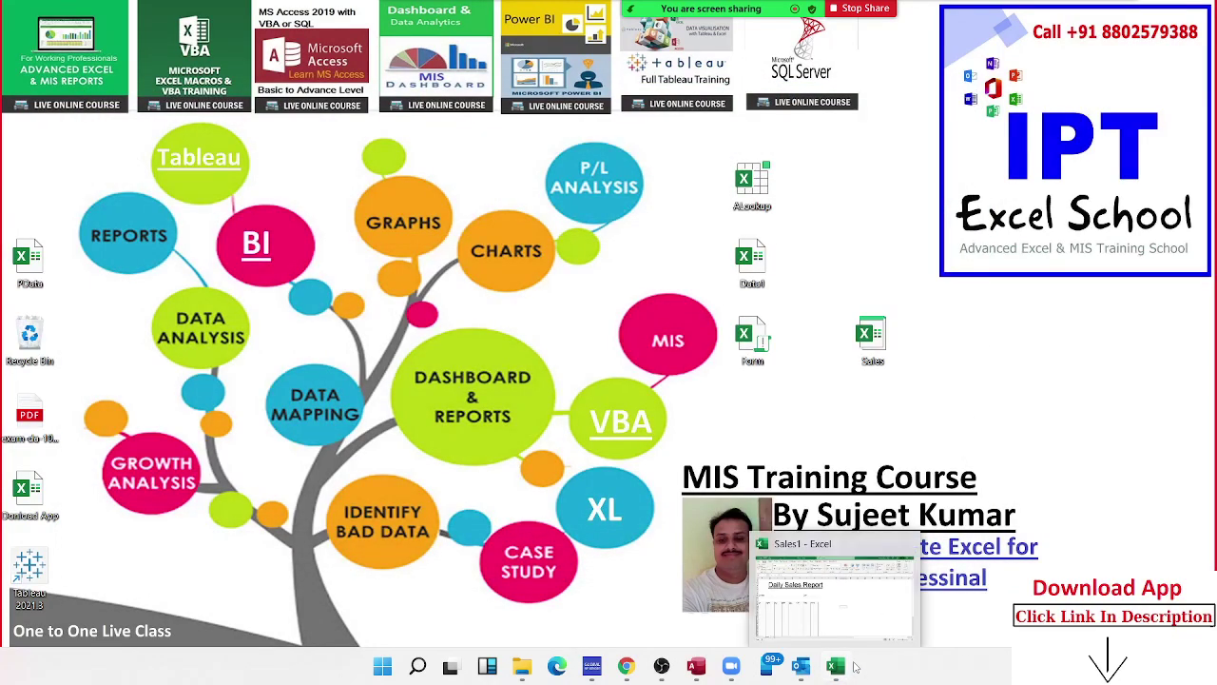